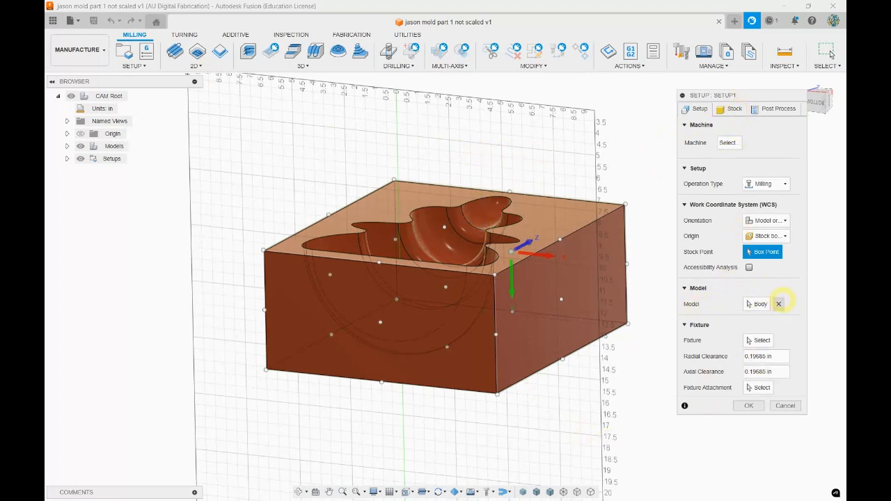
Examine the mold block and its coordinate axes from several sides to judge the setup orientation
{"action": "left_click", "coordinate": [749, 304]}
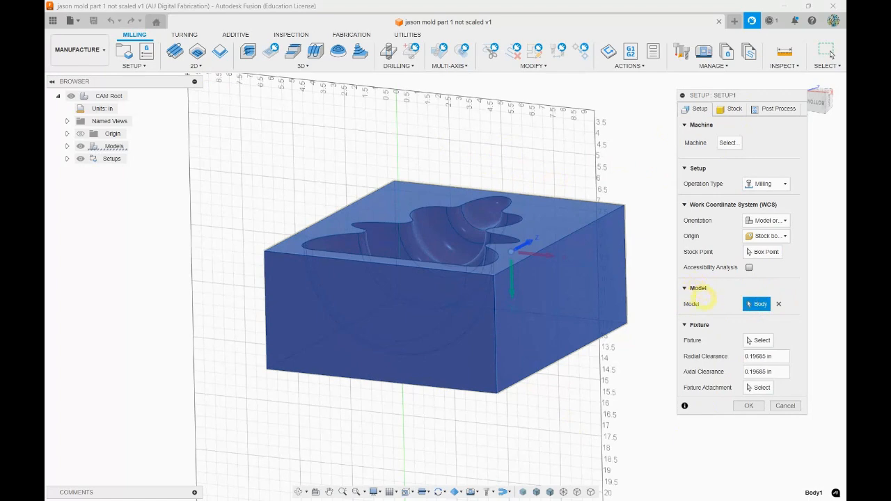
{"action": "mouse_move", "coordinate": [604, 381]}
{"action": "middle_mouse_down", "text": "shift"}
{"action": "mouse_move", "coordinate": [614, 398]}
{"action": "mouse_move", "coordinate": [612, 372]}
{"action": "middle_mouse_up", "text": "shift"}
{"action": "middle_click_drag", "start_coordinate": [476, 270], "coordinate": [354, 314], "text": "shift"}
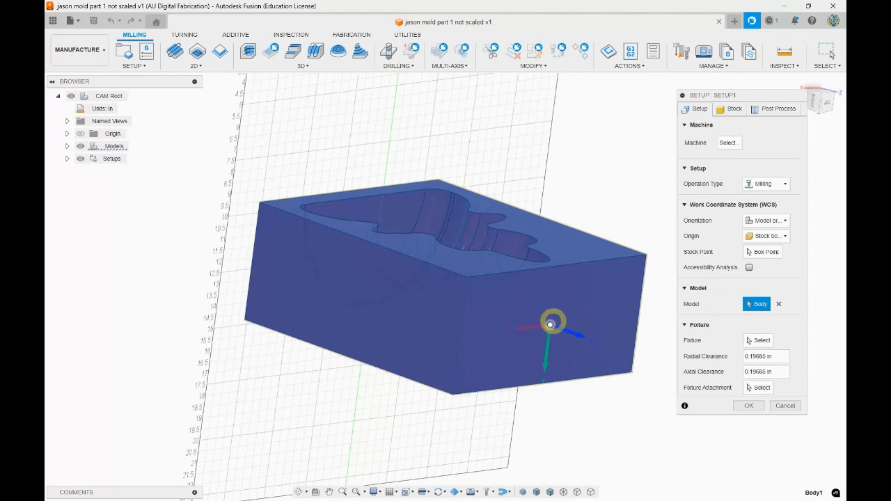
{"action": "middle_click_drag", "start_coordinate": [534, 219], "coordinate": [529, 200], "text": "shift"}
{"action": "middle_click_drag", "start_coordinate": [724, 267], "coordinate": [533, 355], "text": "shift"}
{"action": "middle_click_drag", "start_coordinate": [554, 137], "coordinate": [504, 174], "text": "shift"}
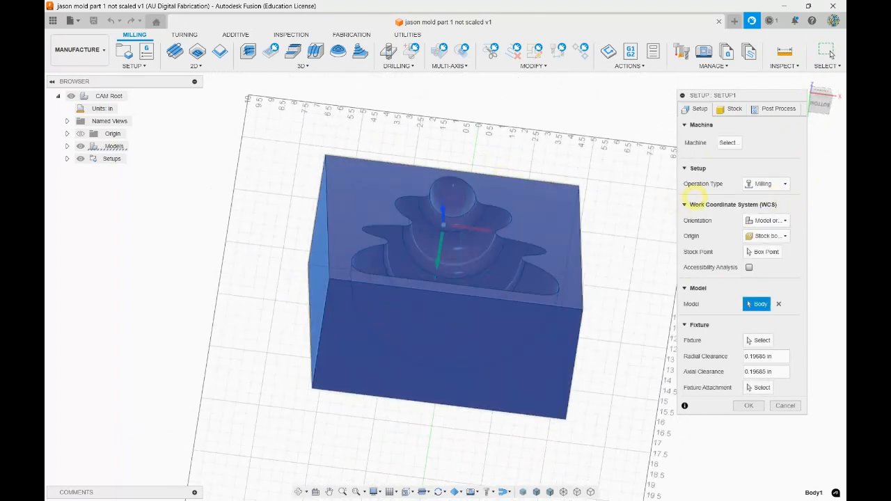
{"action": "mouse_move", "coordinate": [749, 204]}
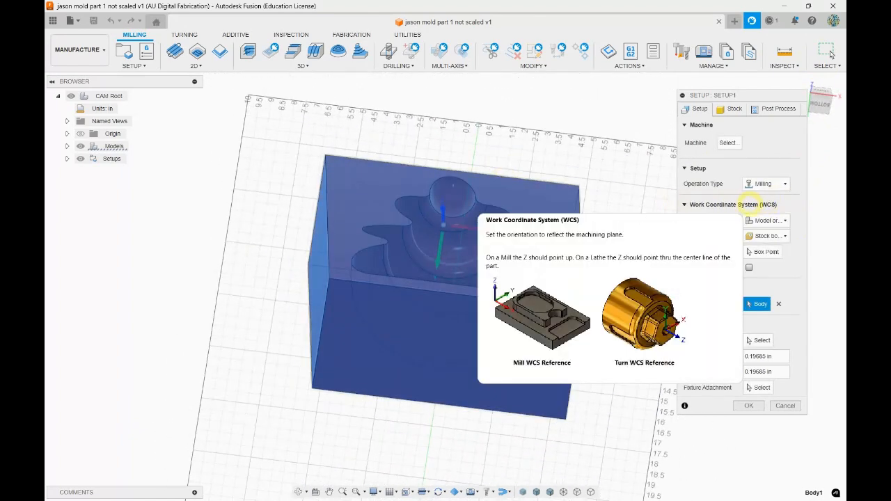
Try different stock box points for the origin along the front right edge, settling on its lower corner
{"action": "left_click", "coordinate": [764, 253]}
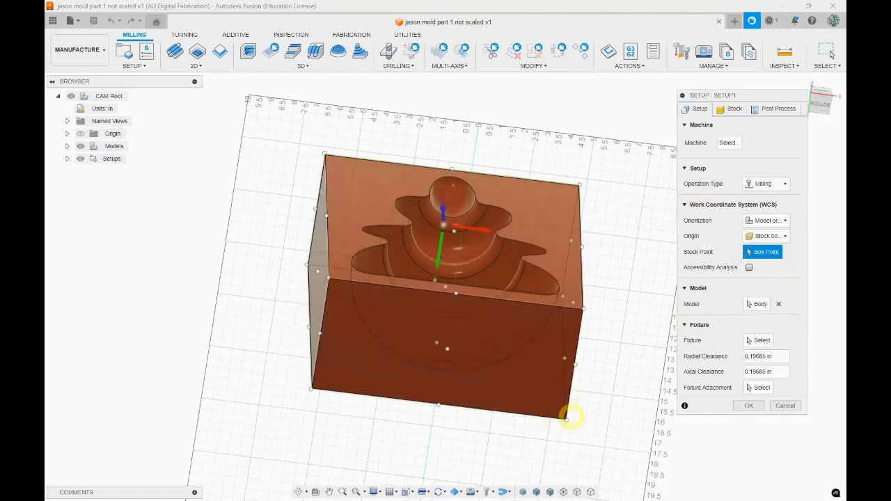
{"action": "left_click", "coordinate": [566, 420]}
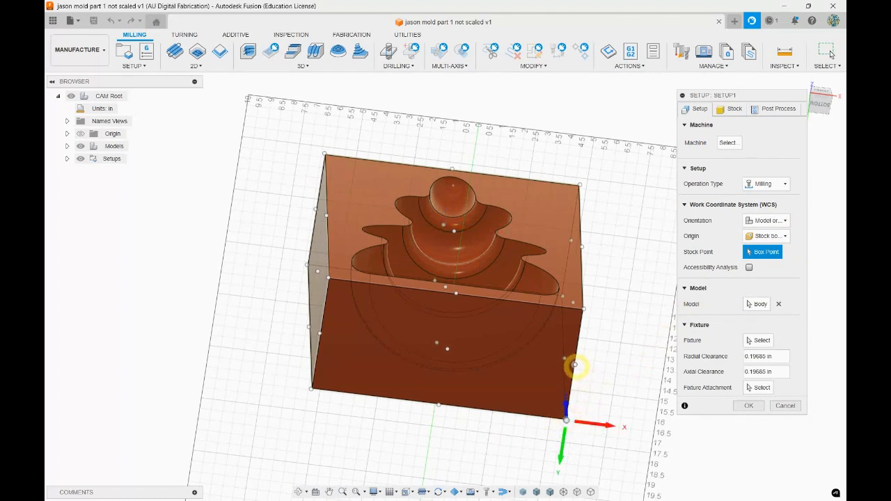
{"action": "left_click", "coordinate": [574, 364]}
{"action": "left_click", "coordinate": [584, 309]}
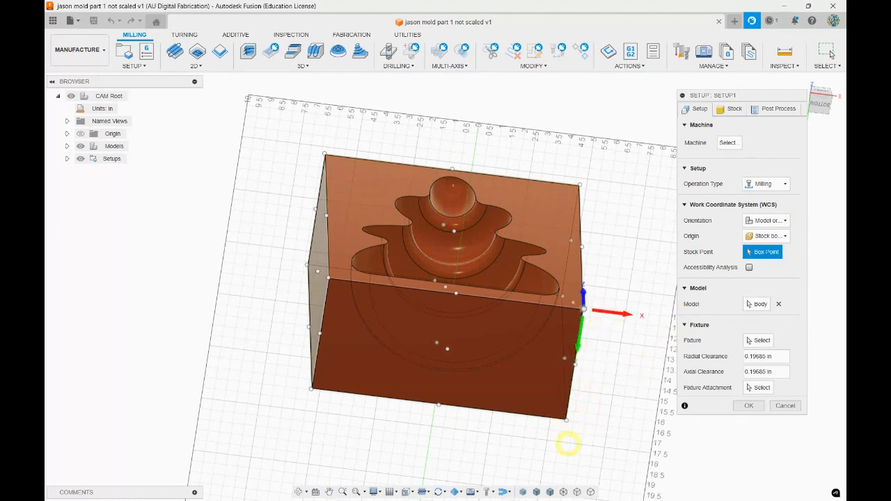
{"action": "left_click", "coordinate": [566, 420]}
{"action": "mouse_move", "coordinate": [628, 309]}
{"action": "middle_mouse_down", "text": "shift"}
{"action": "mouse_move", "coordinate": [613, 279]}
{"action": "mouse_move", "coordinate": [635, 285]}
{"action": "mouse_move", "coordinate": [633, 293]}
{"action": "middle_mouse_up", "text": "shift"}
{"action": "middle_click_drag", "start_coordinate": [572, 369], "coordinate": [572, 393], "text": "shift"}
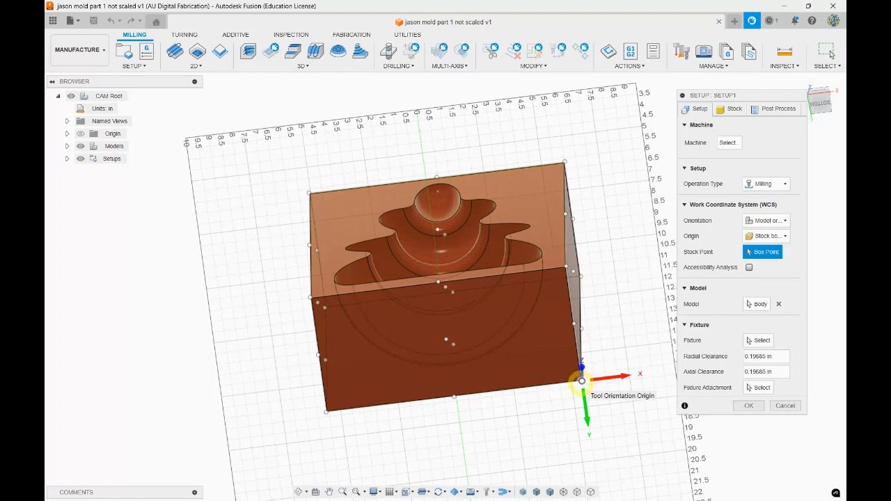
{"action": "middle_click_drag", "start_coordinate": [635, 335], "coordinate": [612, 335], "text": "shift"}
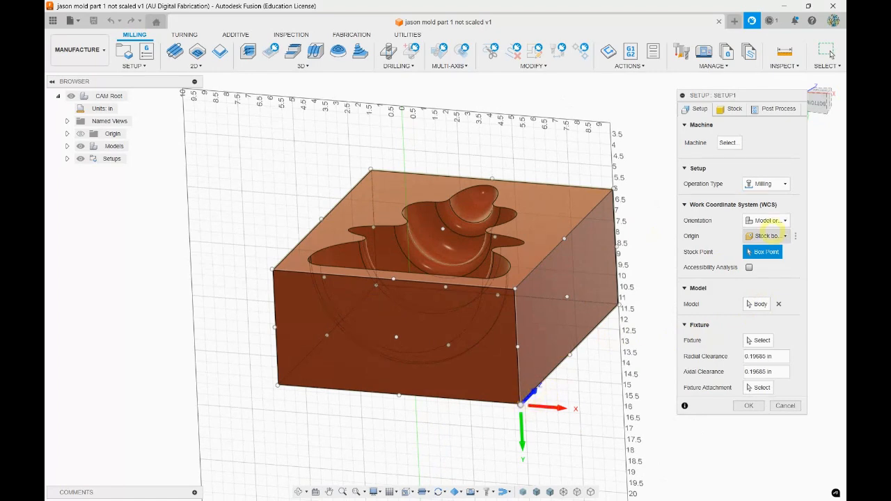
Orient the work coordinate system by Z axis/plane & X axis, using the block's front right vertical edge for Z, and flip both axes
{"action": "left_click", "coordinate": [775, 221]}
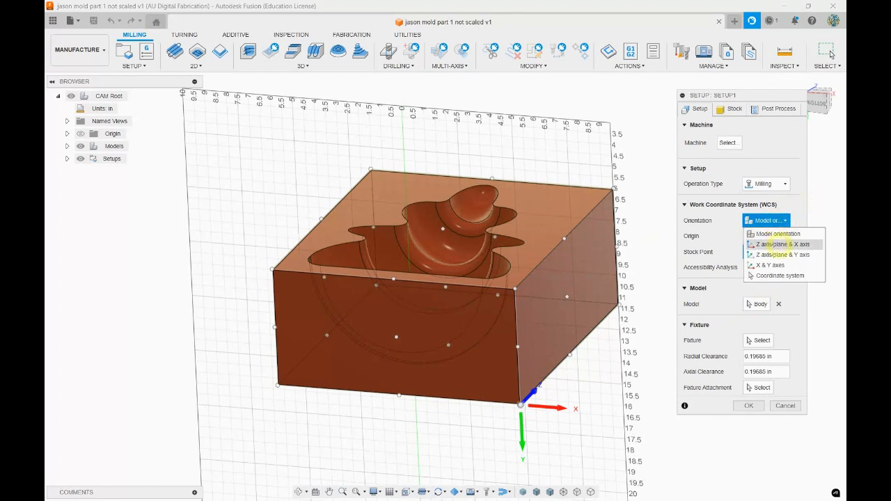
{"action": "left_click", "coordinate": [773, 244]}
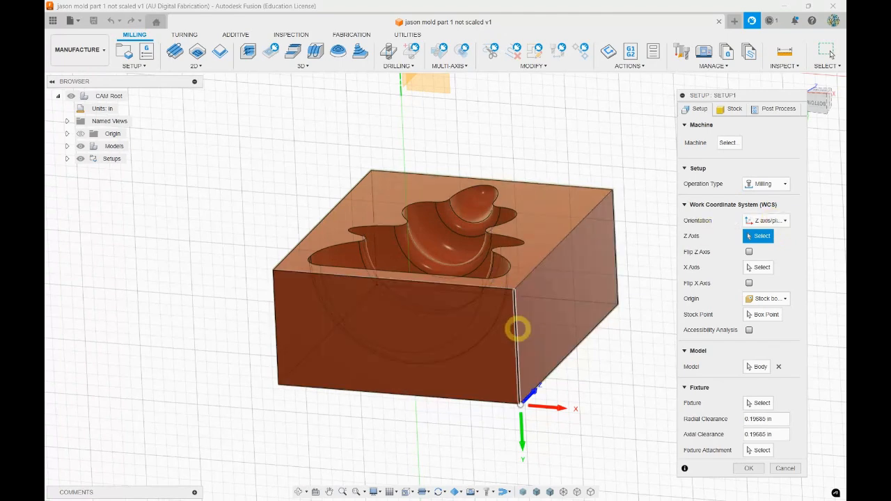
{"action": "left_click", "coordinate": [516, 331]}
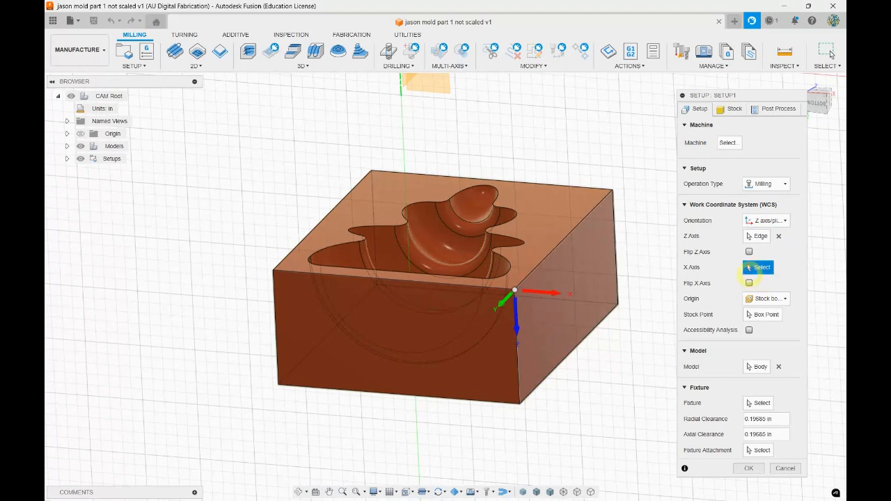
{"action": "left_click", "coordinate": [749, 251]}
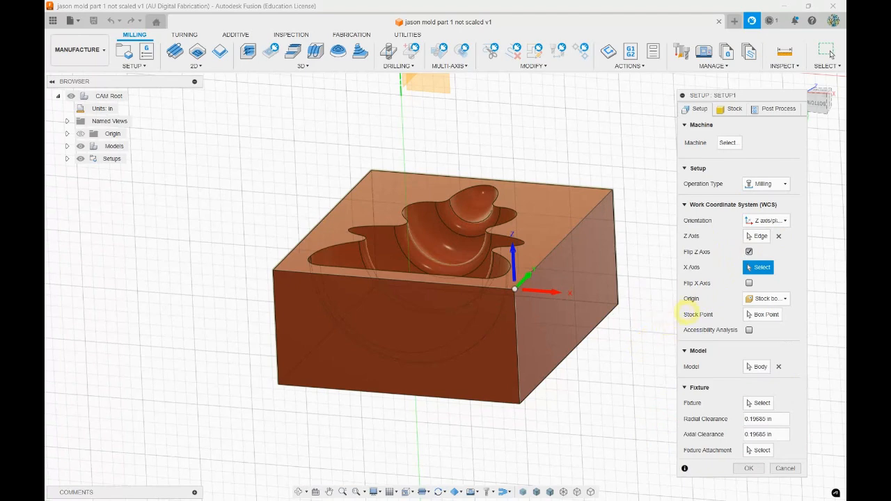
{"action": "left_click", "coordinate": [750, 283]}
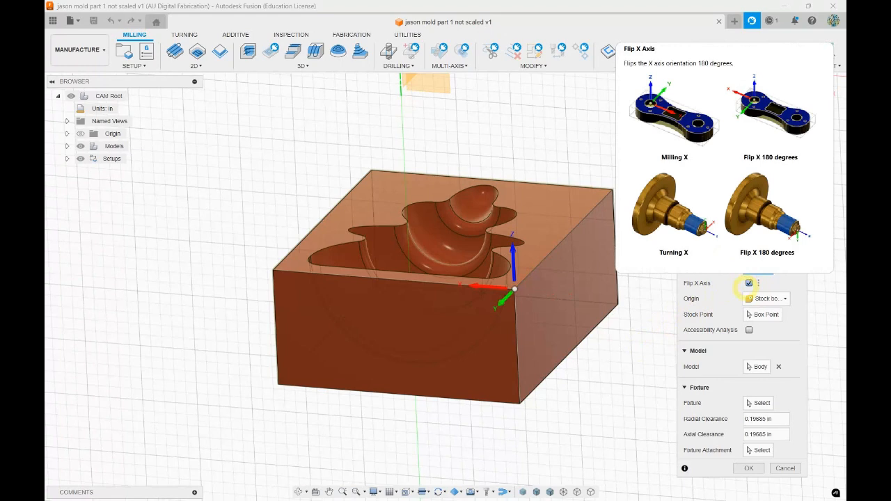
Place the stock point on the lower front right corner of the stock box and check the axes there
{"action": "mouse_move", "coordinate": [538, 400]}
{"action": "middle_mouse_down", "text": "shift"}
{"action": "mouse_move", "coordinate": [561, 408]}
{"action": "mouse_move", "coordinate": [544, 406]}
{"action": "middle_mouse_up", "text": "shift"}
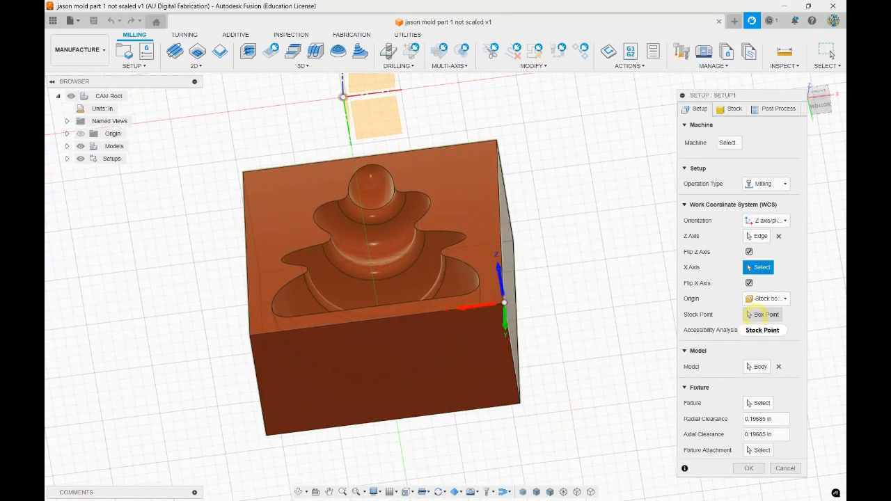
{"action": "left_click", "coordinate": [763, 315]}
{"action": "left_click", "coordinate": [521, 404]}
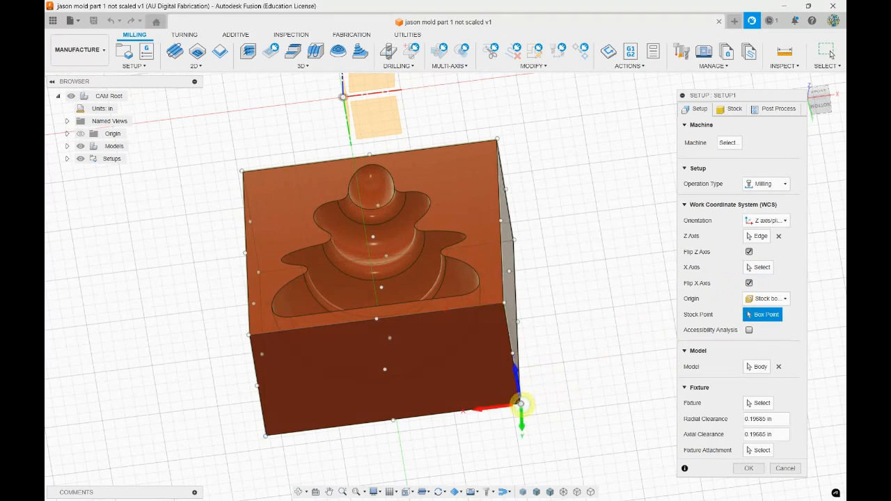
{"action": "middle_click_drag", "start_coordinate": [590, 329], "coordinate": [588, 244], "text": "shift"}
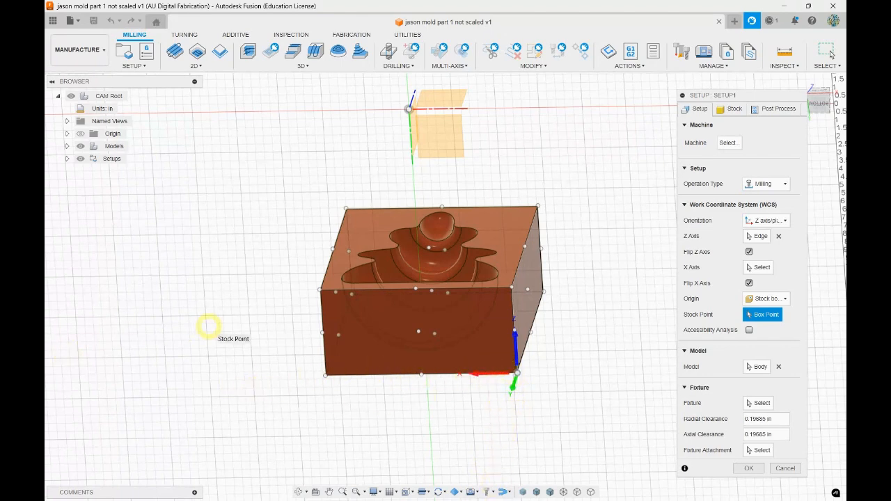
{"action": "middle_click_drag", "start_coordinate": [267, 314], "coordinate": [269, 286], "text": "shift"}
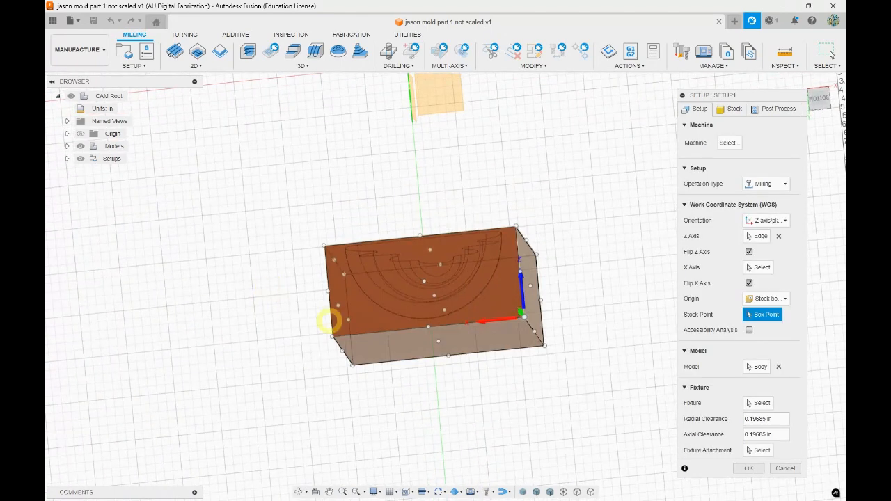
{"action": "middle_click_drag", "start_coordinate": [557, 162], "coordinate": [547, 188], "text": "shift"}
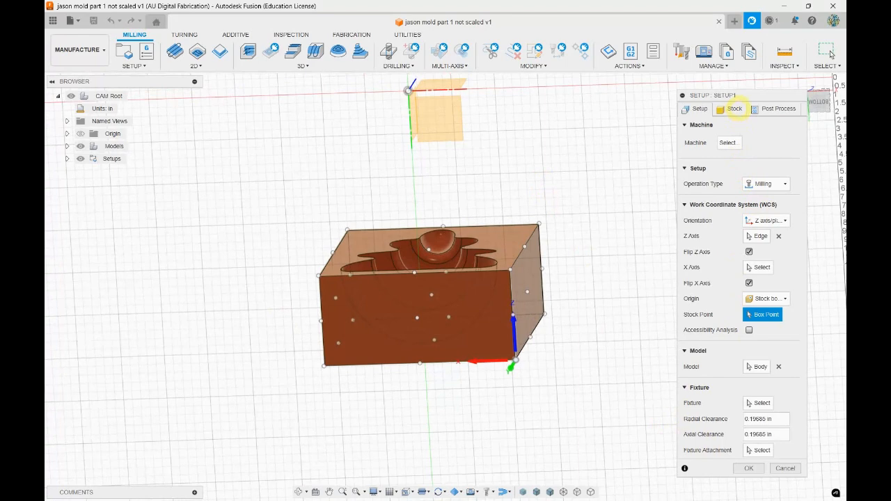
In the stock settings, try the fixed size box mode and return to the relative size box
{"action": "left_click", "coordinate": [736, 109]}
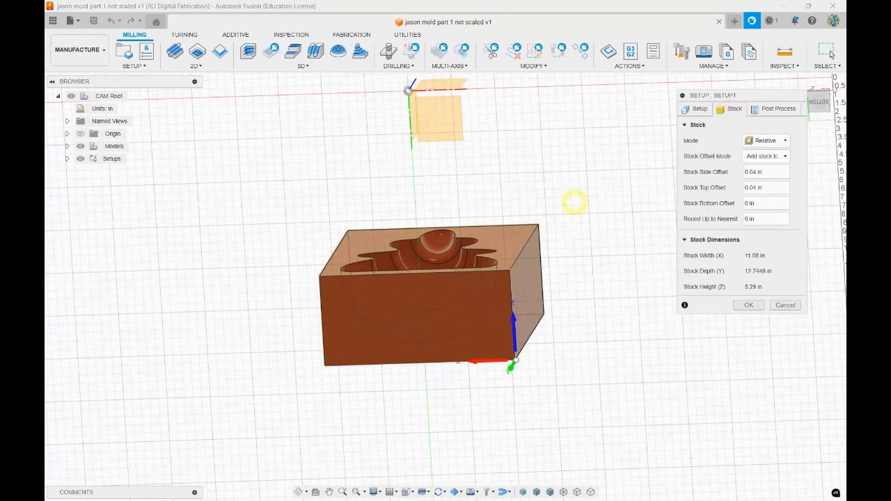
{"action": "mouse_move", "coordinate": [769, 140]}
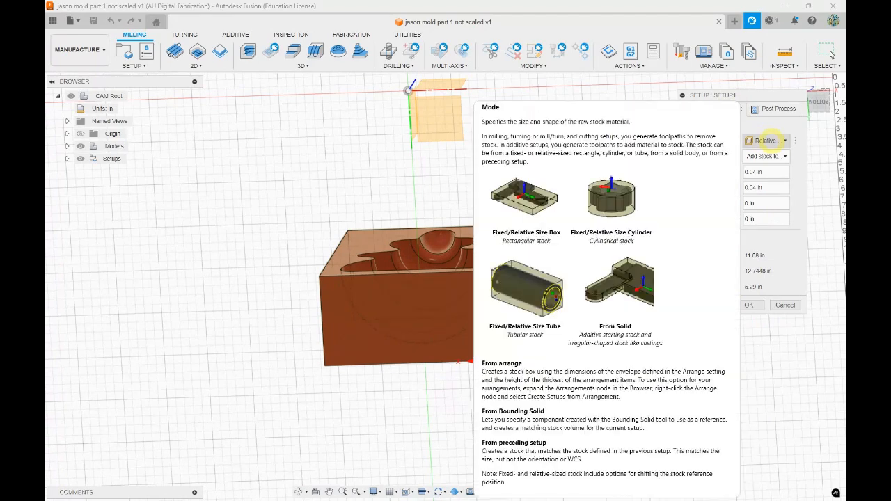
{"action": "left_click", "coordinate": [770, 140]}
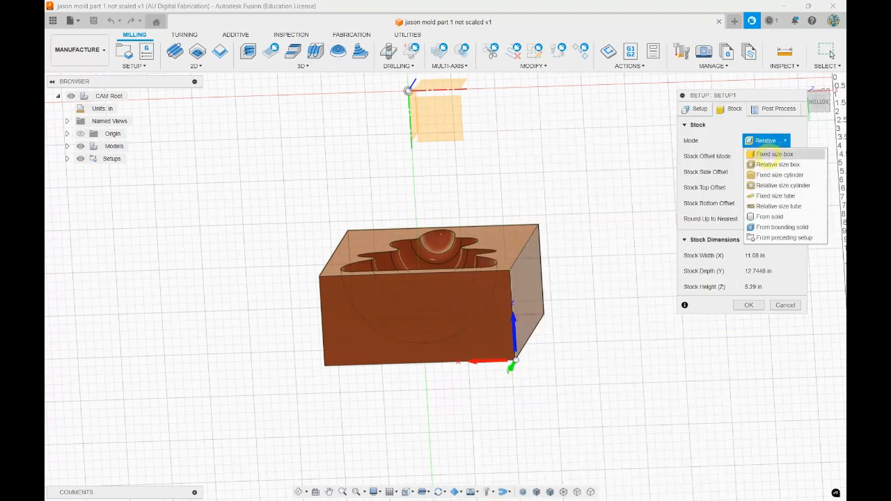
{"action": "left_click", "coordinate": [772, 154]}
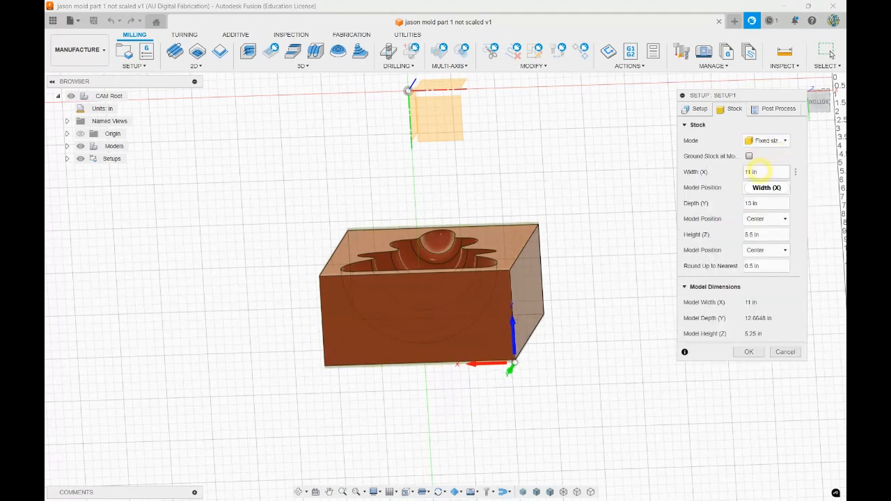
{"action": "mouse_move", "coordinate": [637, 159]}
{"action": "middle_mouse_down", "text": "shift"}
{"action": "mouse_move", "coordinate": [628, 171]}
{"action": "mouse_move", "coordinate": [629, 132]}
{"action": "mouse_move", "coordinate": [629, 146]}
{"action": "middle_mouse_up", "text": "shift"}
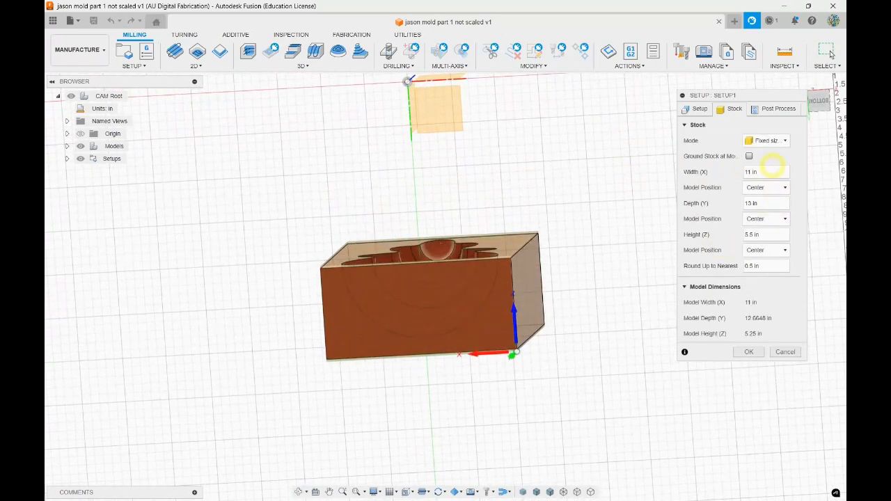
{"action": "left_click", "coordinate": [784, 140]}
{"action": "left_click", "coordinate": [769, 167]}
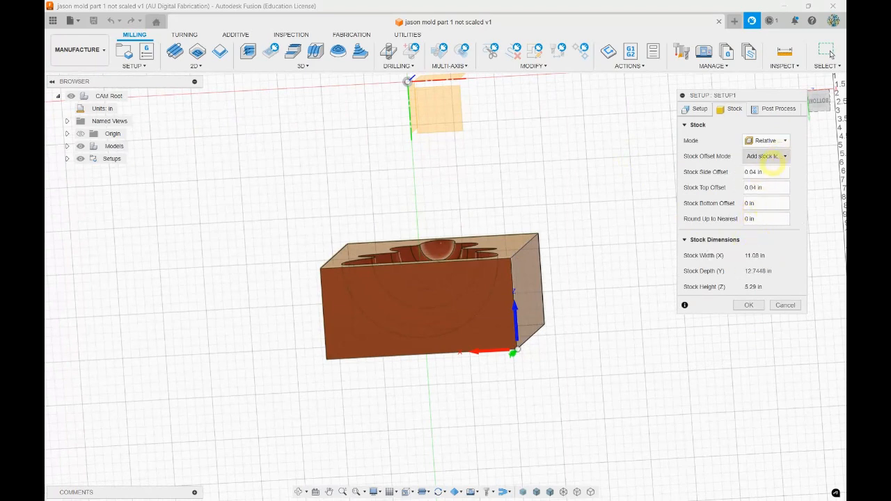
Set the stock side offset and the stock top offset to 0 in
{"action": "left_click_drag", "start_coordinate": [769, 172], "coordinate": [698, 166]}
{"action": "type", "text": "0"}
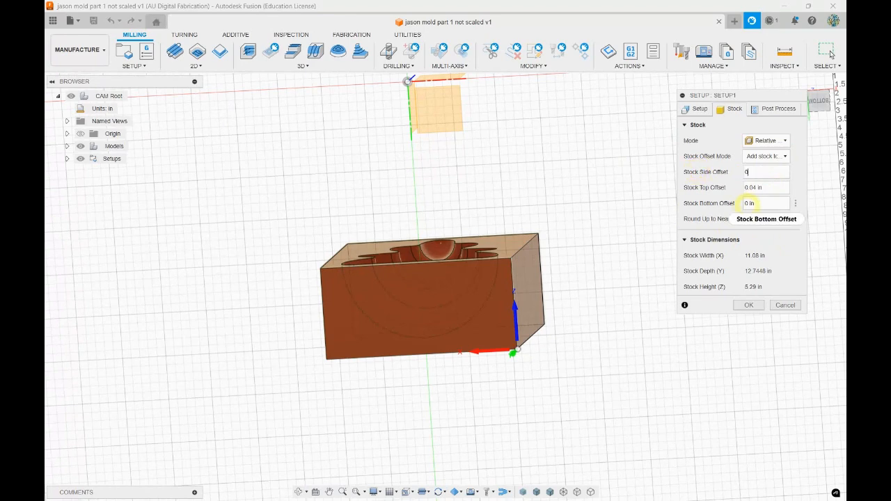
{"action": "left_click_drag", "start_coordinate": [762, 188], "coordinate": [743, 187]}
{"action": "type", "text": "0"}
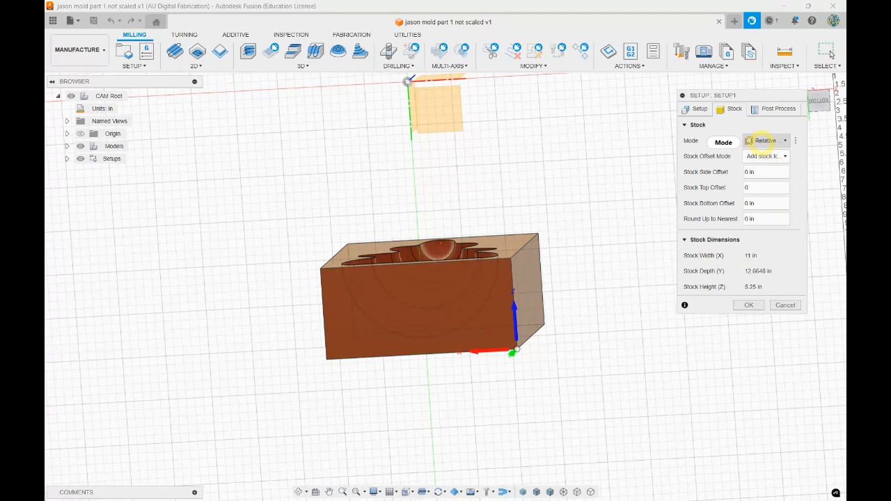
Try the No additional stock offset mode and return to Add stock to sides and top-bottom
{"action": "left_click", "coordinate": [765, 156]}
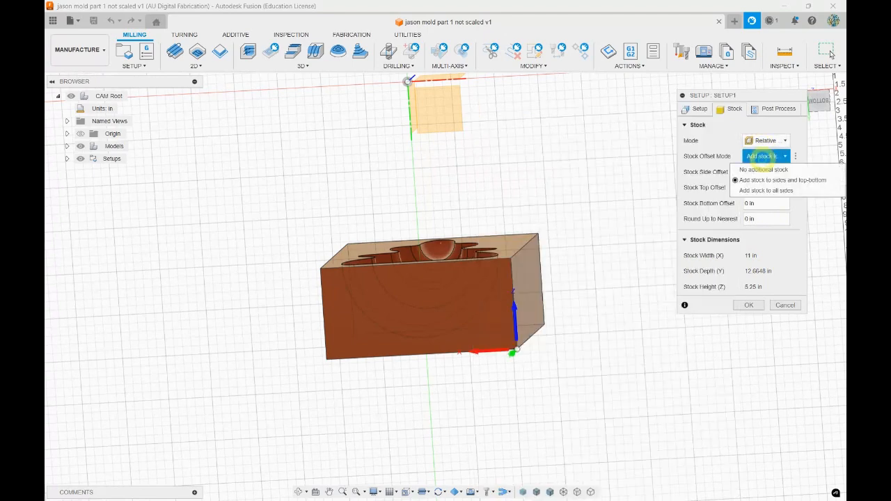
{"action": "left_click", "coordinate": [764, 169]}
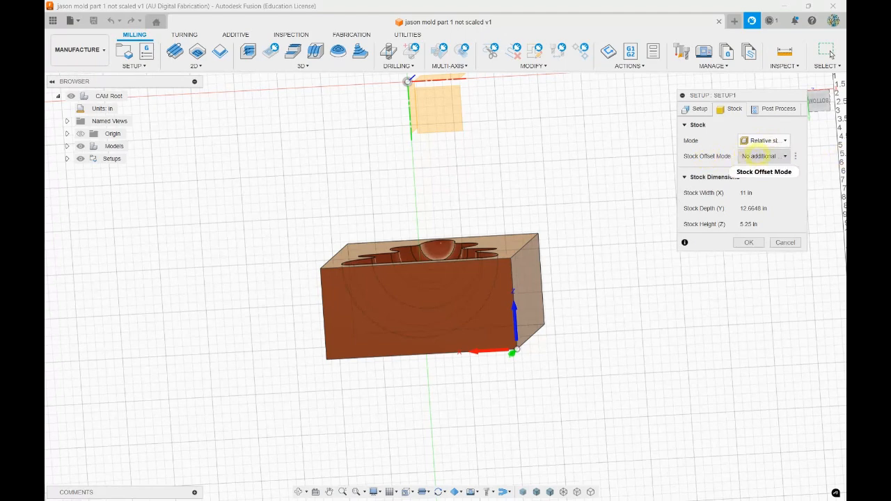
{"action": "mouse_move", "coordinate": [760, 155]}
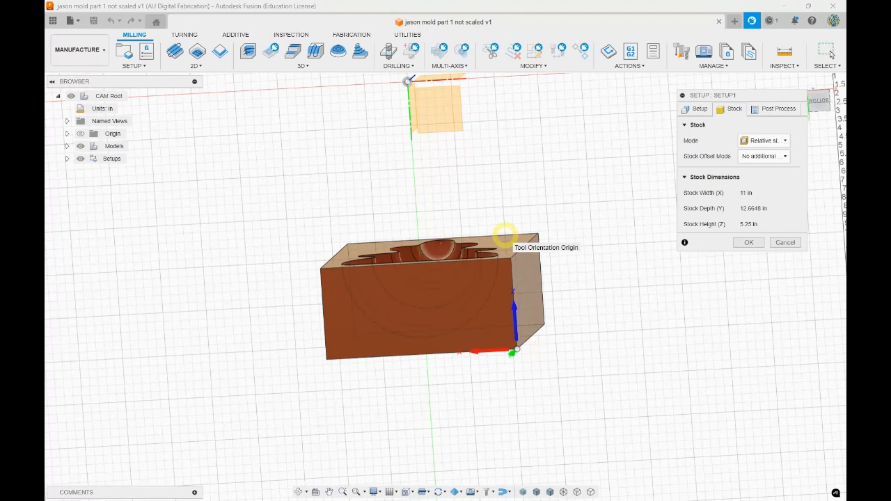
{"action": "middle_click_drag", "start_coordinate": [548, 181], "coordinate": [546, 193], "text": "shift"}
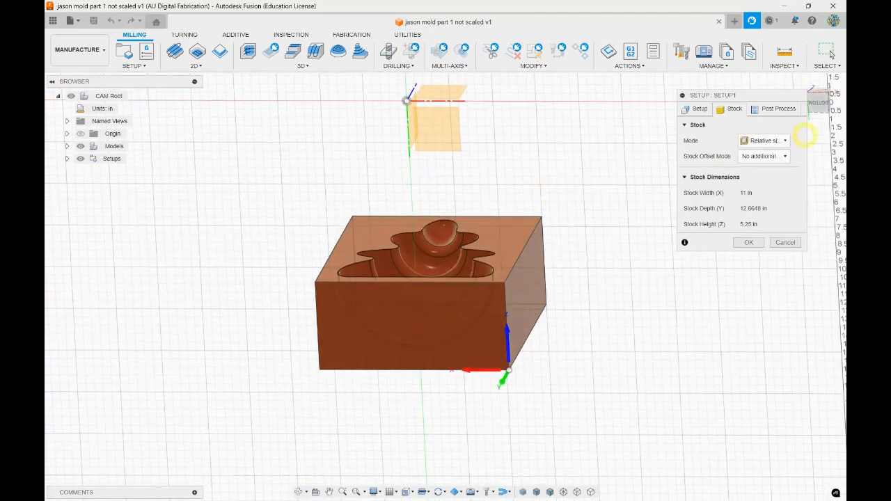
{"action": "left_click", "coordinate": [762, 156]}
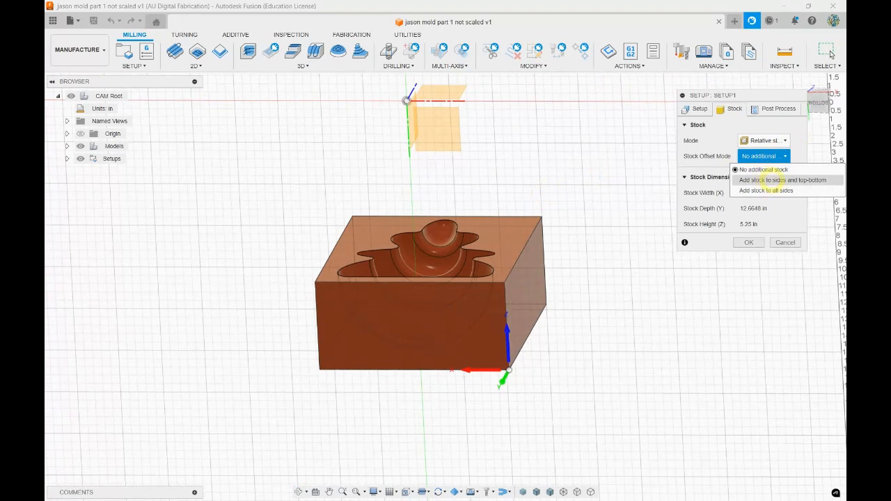
{"action": "left_click", "coordinate": [771, 180]}
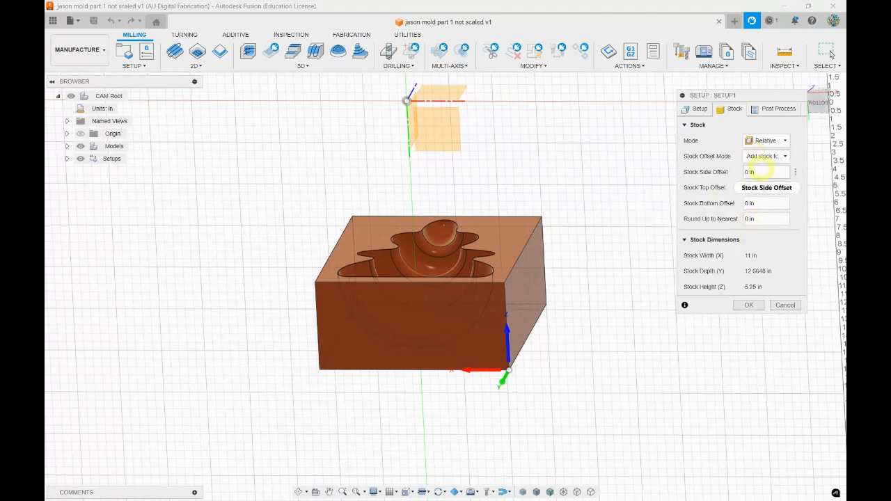
{"action": "left_click", "coordinate": [770, 156]}
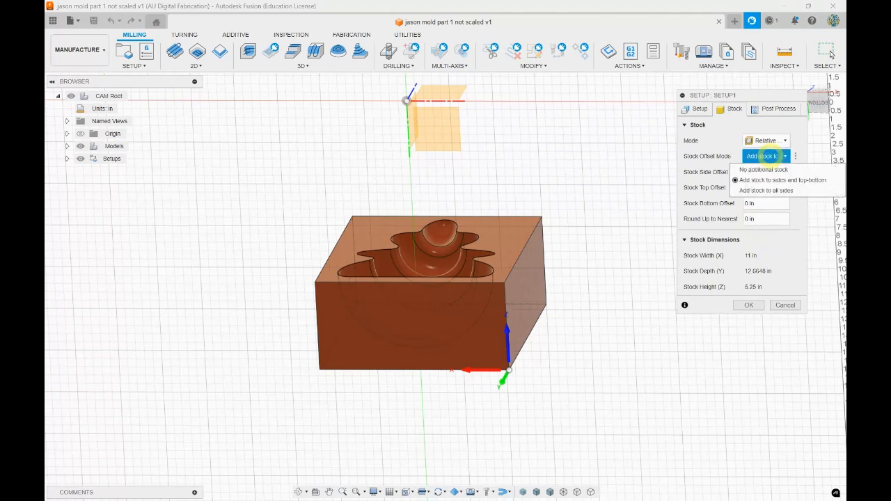
{"action": "left_click", "coordinate": [769, 156]}
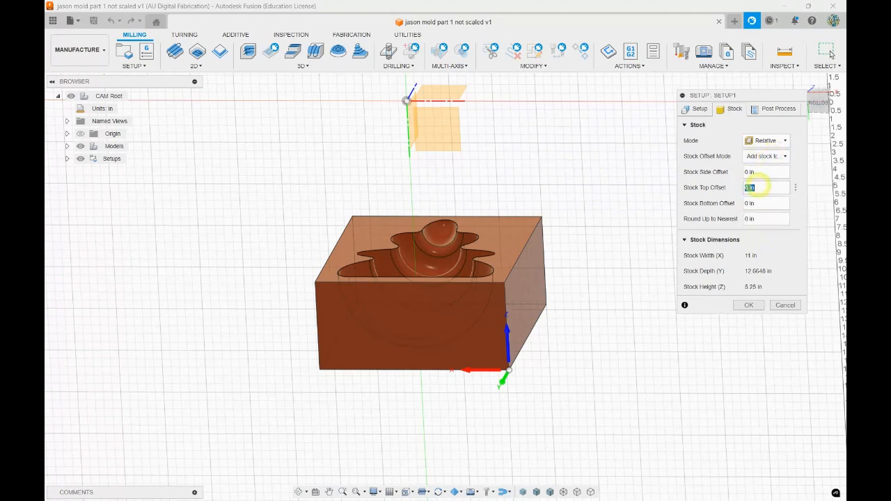
Set the stock top offset to 0.1 in, check the added layer on the block, and accept the setup
{"action": "left_click", "coordinate": [764, 185]}
{"action": "type", "text": "1"}
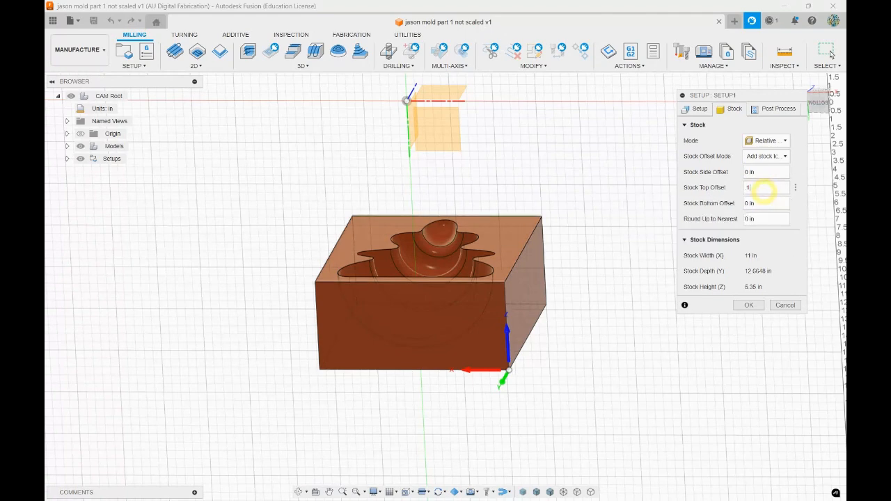
{"action": "middle_click_drag", "start_coordinate": [645, 237], "coordinate": [519, 249], "text": "shift"}
{"action": "scroll", "coordinate": [527, 244], "scroll_direction": "up", "scroll_amount": 5}
{"action": "scroll", "coordinate": [527, 244], "scroll_direction": "up", "scroll_amount": 2}
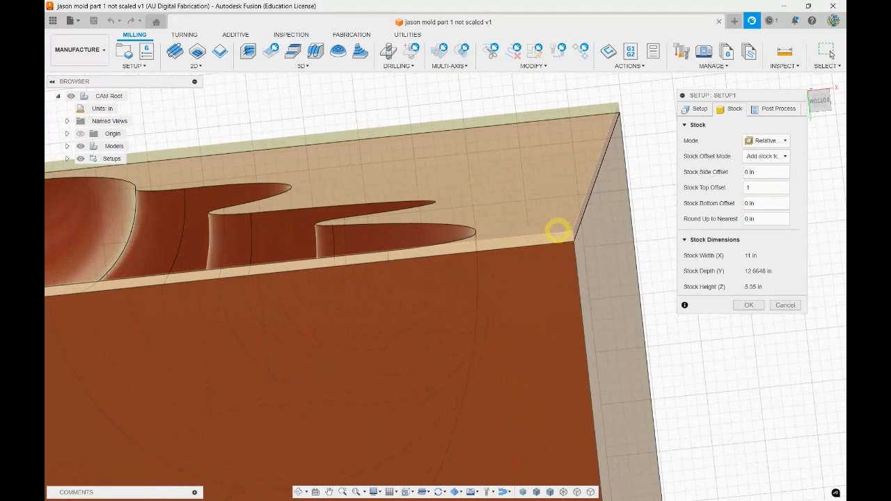
{"action": "mouse_move", "coordinate": [521, 149]}
{"action": "middle_mouse_down", "text": "shift"}
{"action": "mouse_move", "coordinate": [506, 146]}
{"action": "mouse_move", "coordinate": [516, 150]}
{"action": "middle_mouse_up", "text": "shift"}
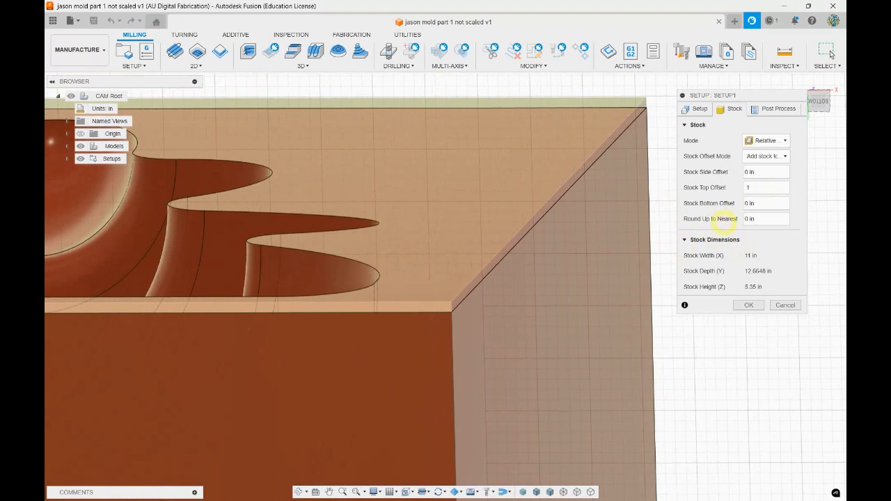
{"action": "left_click", "coordinate": [748, 305]}
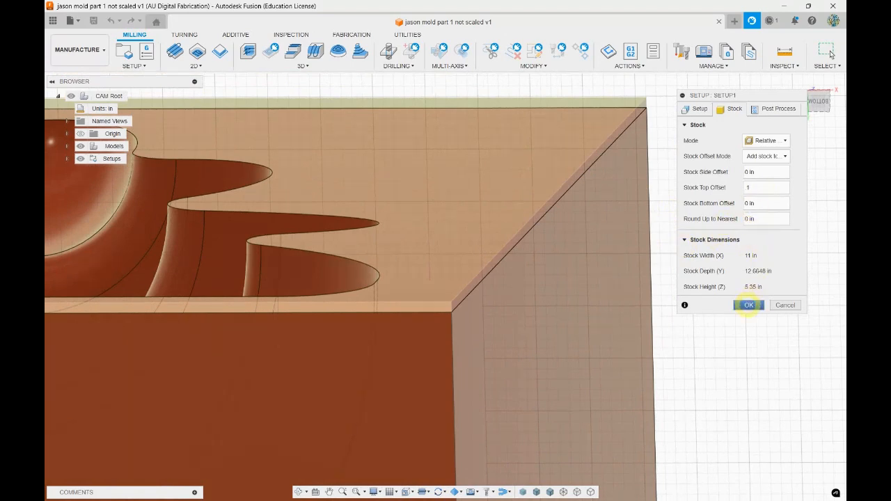
{"action": "left_click", "coordinate": [748, 305]}
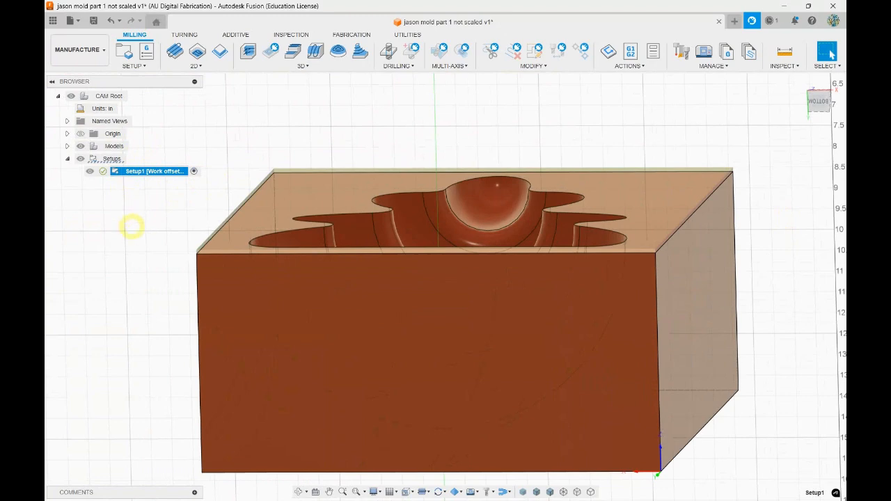
Start a 2D Face operation and look through the Alfred Tools 2 17 25 library without choosing a tool
{"action": "middle_click_drag", "start_coordinate": [555, 113], "coordinate": [542, 117], "text": "shift"}
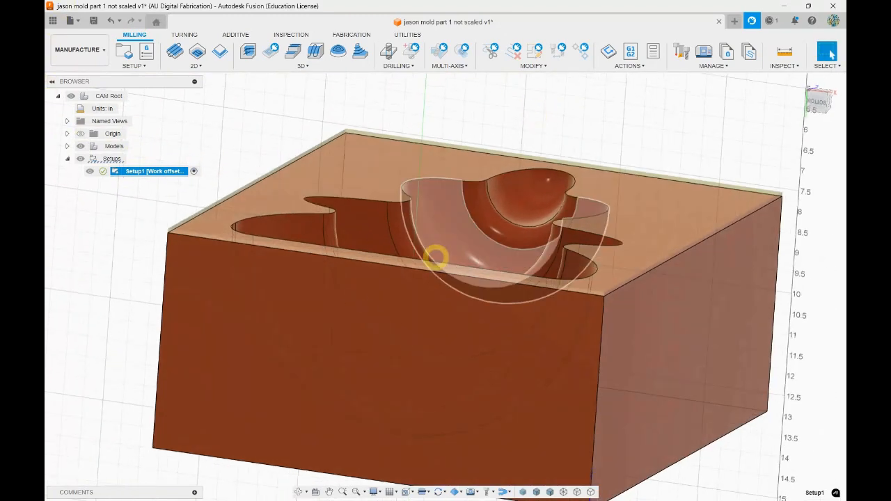
{"action": "middle_click_drag", "start_coordinate": [573, 69], "coordinate": [619, 123], "text": "shift"}
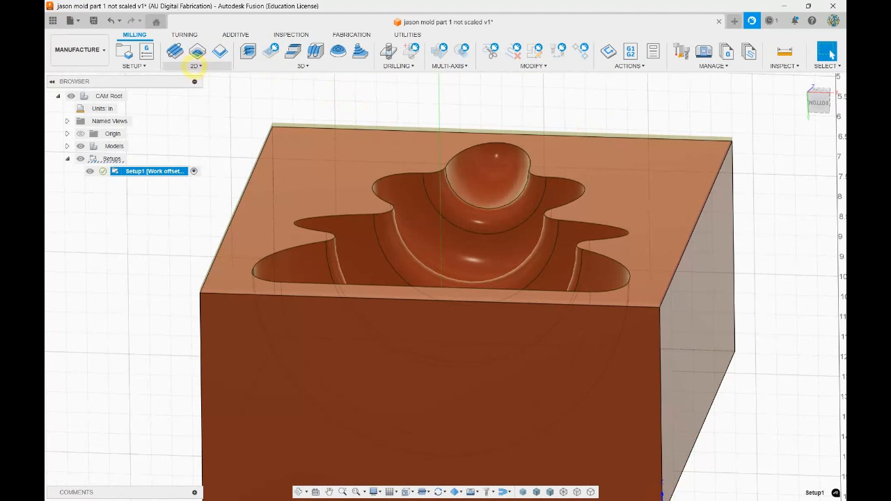
{"action": "left_click", "coordinate": [197, 65]}
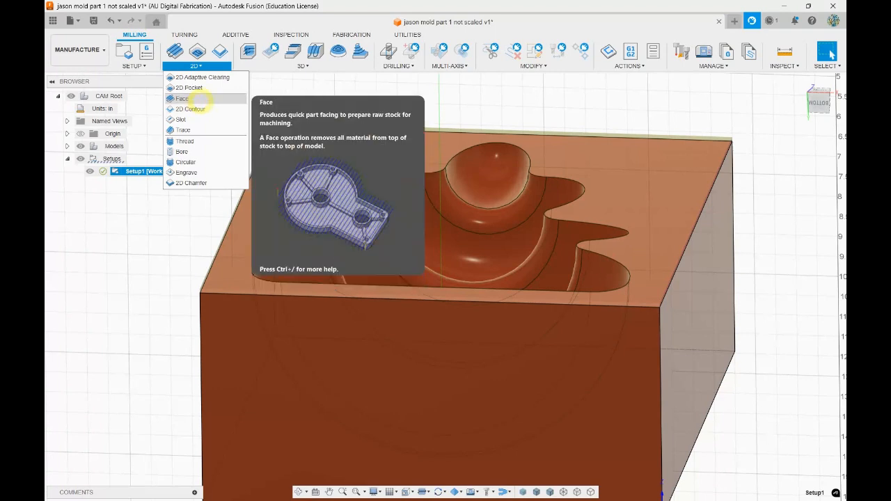
{"action": "left_click", "coordinate": [206, 100]}
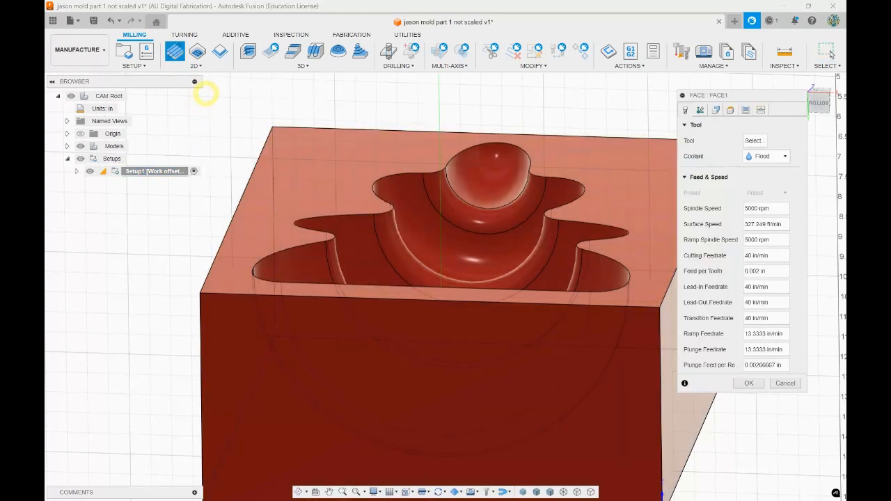
{"action": "middle_click_drag", "start_coordinate": [497, 81], "coordinate": [493, 88], "text": "shift"}
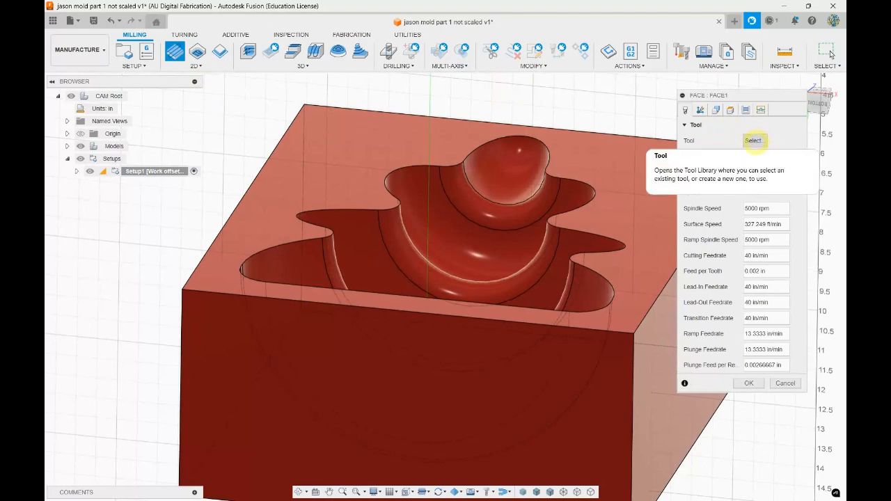
{"action": "left_click", "coordinate": [754, 141]}
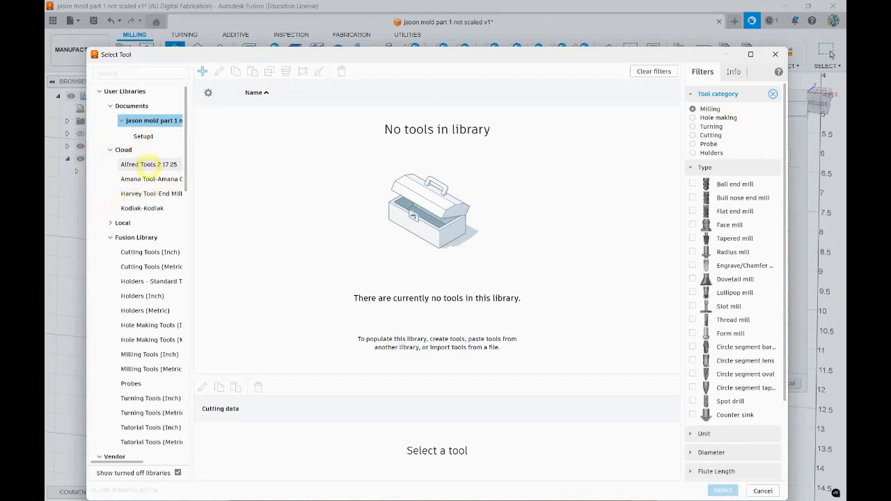
{"action": "left_click", "coordinate": [148, 164]}
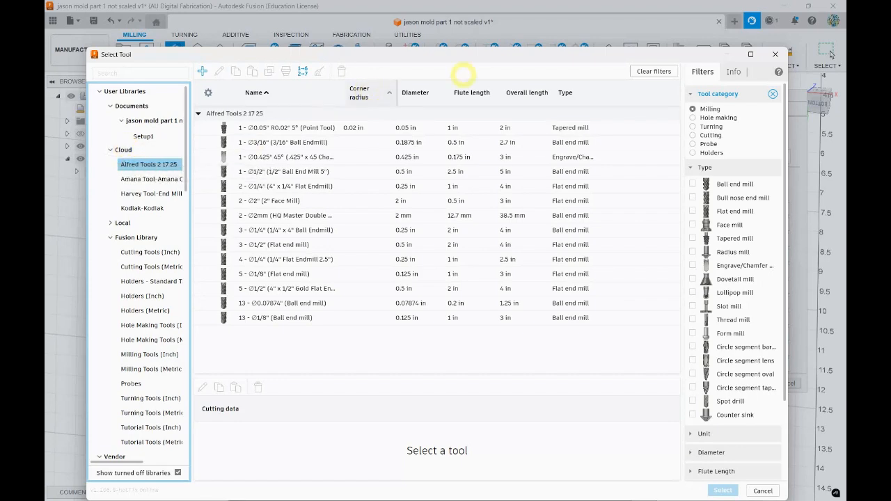
{"action": "left_click", "coordinate": [775, 54]}
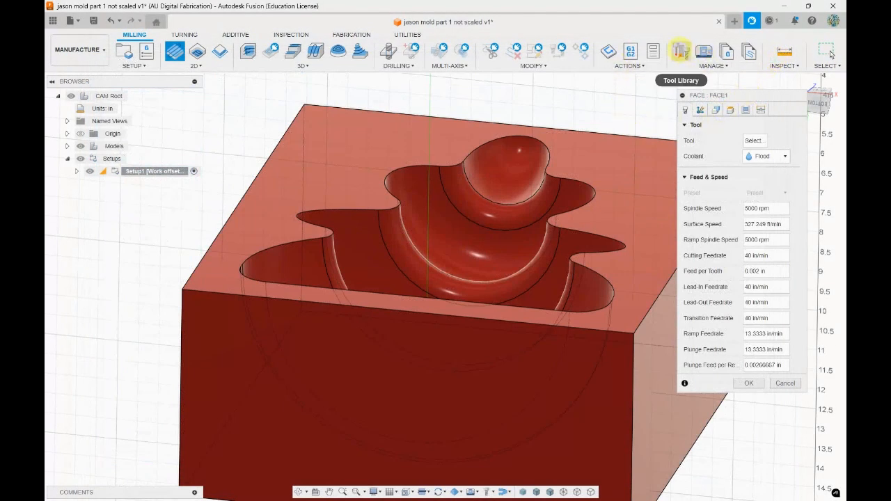
Browse the Tool Library, viewing Tutorial Tools (Inch), Alfred Tools 2 17 25 and the tool types offered for a new tool
{"action": "left_click", "coordinate": [683, 50]}
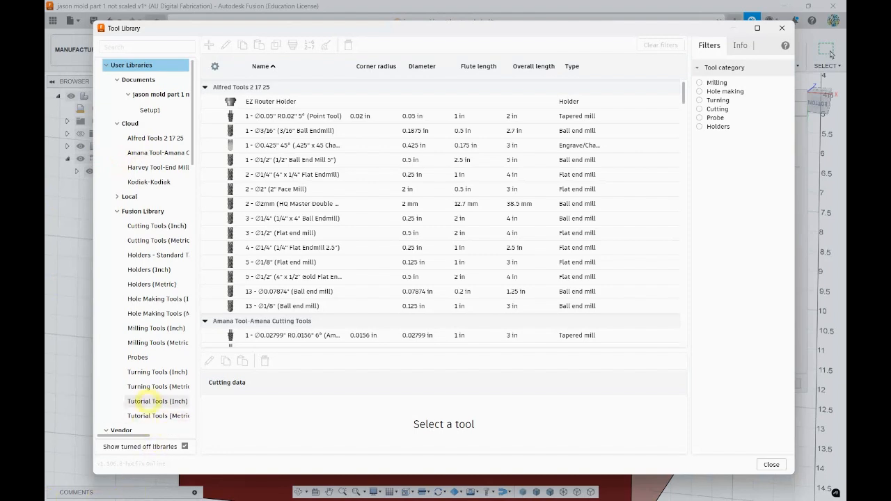
{"action": "right_click", "coordinate": [157, 400]}
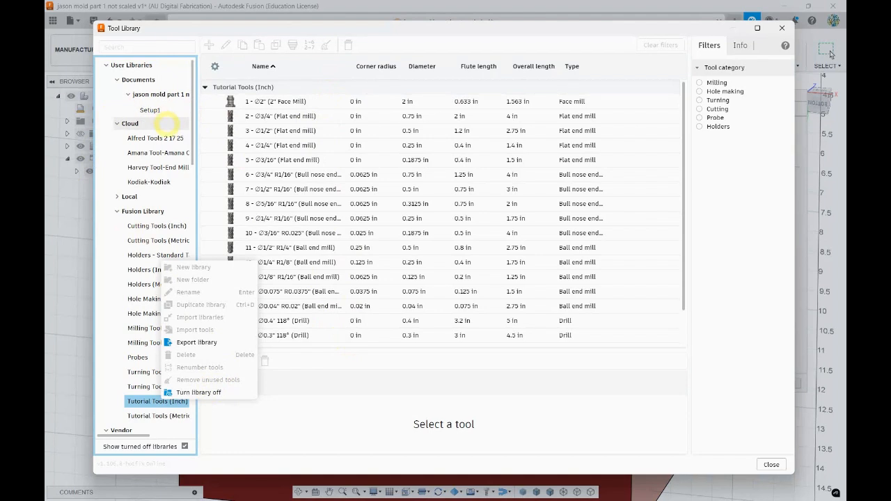
{"action": "left_click", "coordinate": [167, 124]}
{"action": "left_click", "coordinate": [167, 137]}
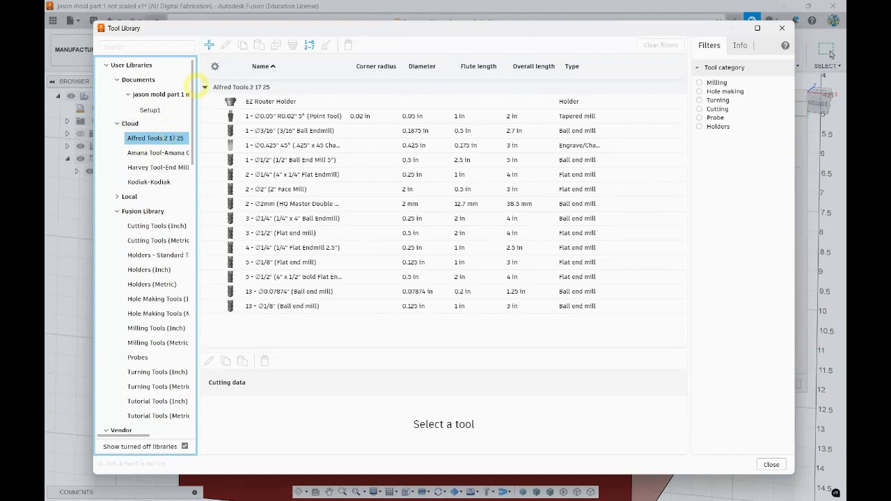
{"action": "left_click", "coordinate": [209, 44]}
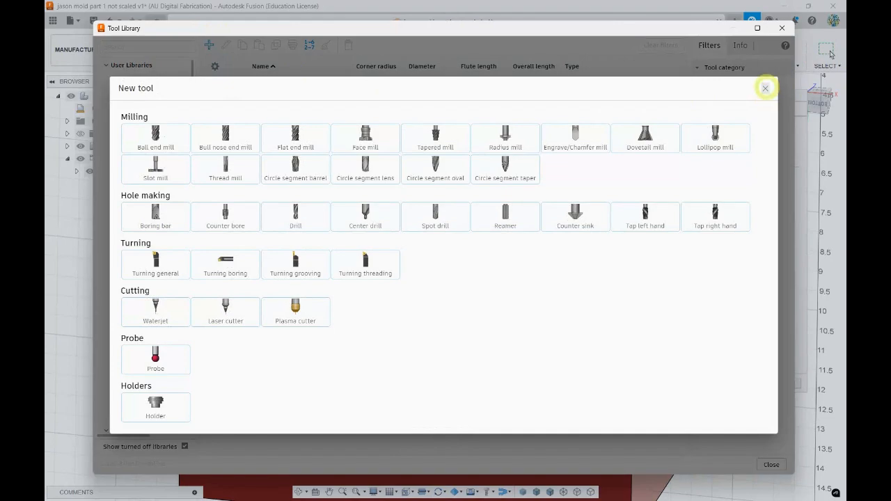
{"action": "left_click", "coordinate": [765, 89]}
Check the options of the Local library, leave the tool library, and cancel the Face operation
{"action": "left_click_drag", "start_coordinate": [146, 28], "coordinate": [156, 35]}
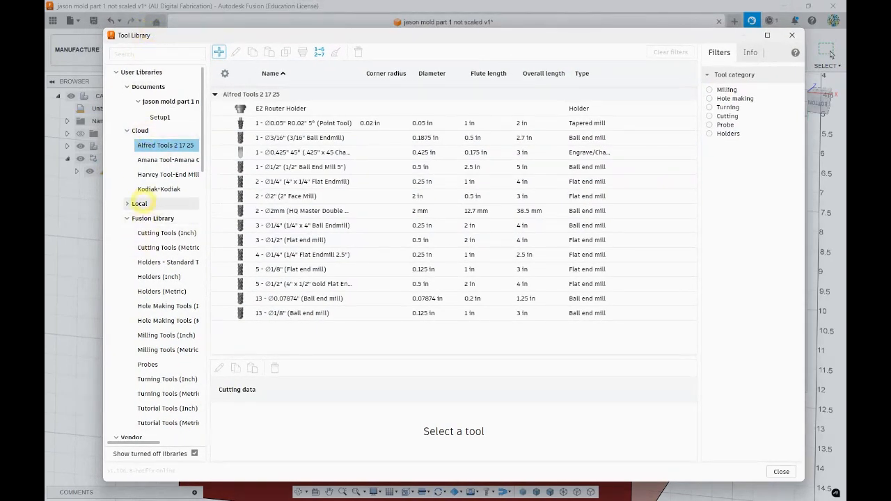
{"action": "right_click", "coordinate": [140, 203]}
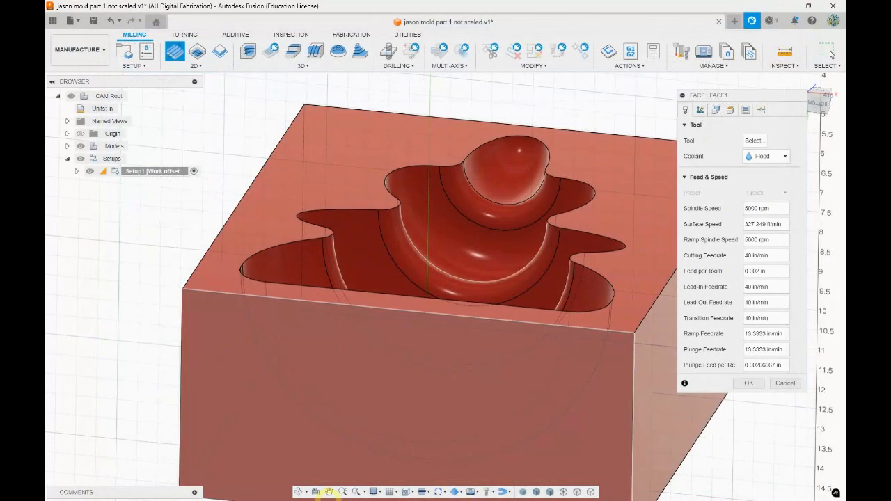
{"action": "left_click", "coordinate": [224, 495]}
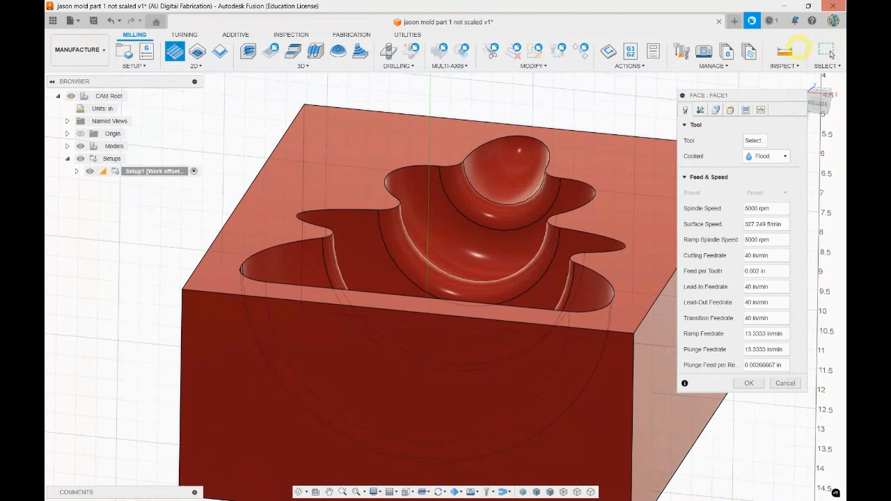
{"action": "left_click", "coordinate": [784, 383]}
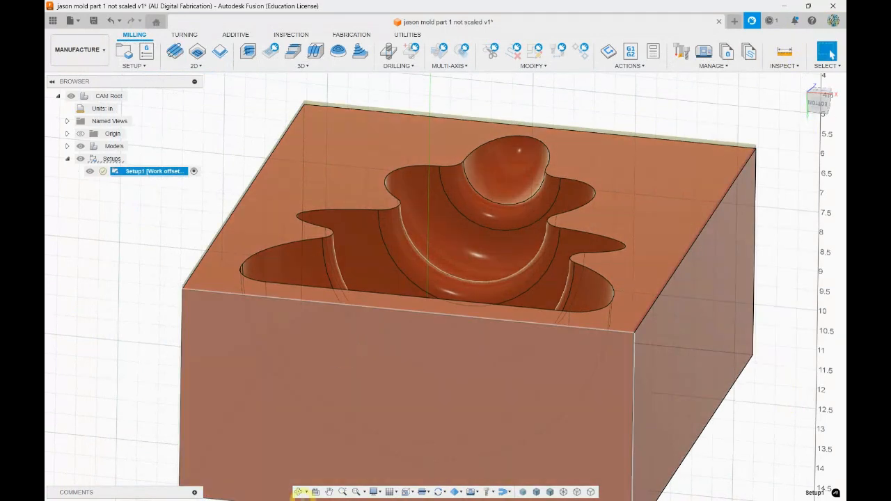
Switch to the Canvas course modules page in Chrome and review the files listed under CNC + CAM
{"action": "left_click_drag", "start_coordinate": [737, 7], "coordinate": [647, 131]}
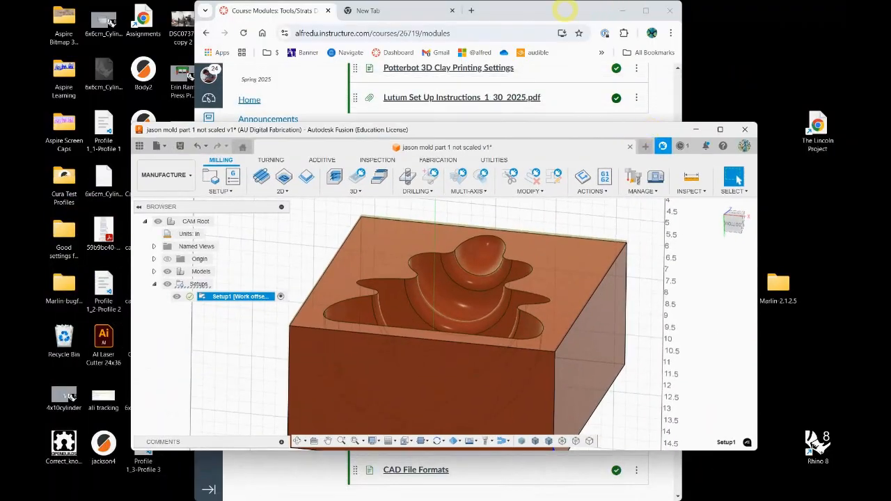
{"action": "left_click", "coordinate": [565, 10]}
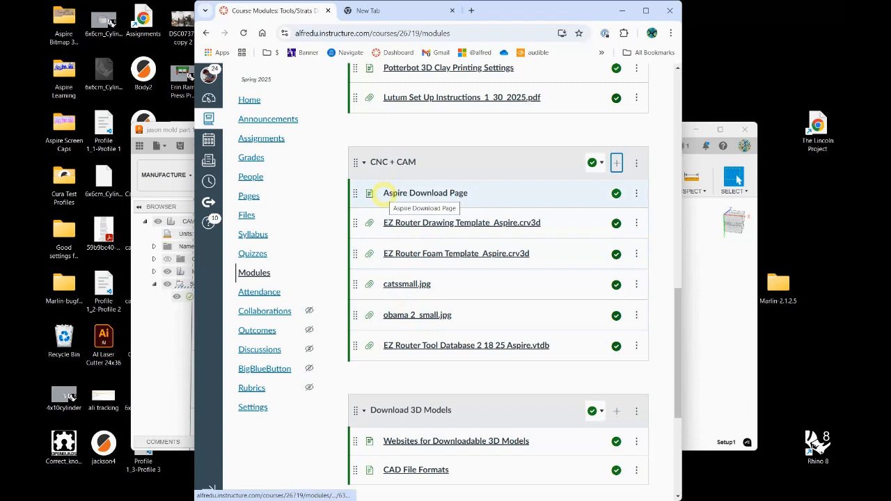
{"action": "scroll", "coordinate": [381, 258], "scroll_direction": "down", "scroll_amount": 5}
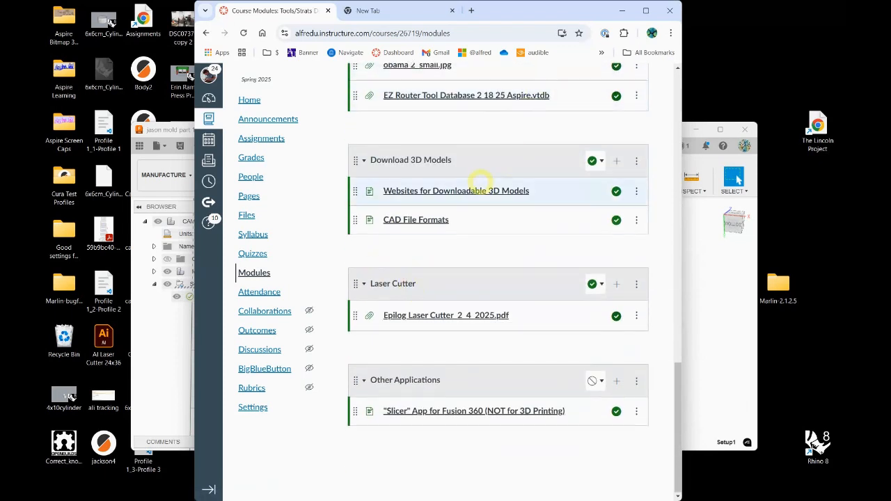
{"action": "scroll", "coordinate": [467, 195], "scroll_direction": "up", "scroll_amount": 2}
{"action": "scroll", "coordinate": [463, 195], "scroll_direction": "up", "scroll_amount": 3}
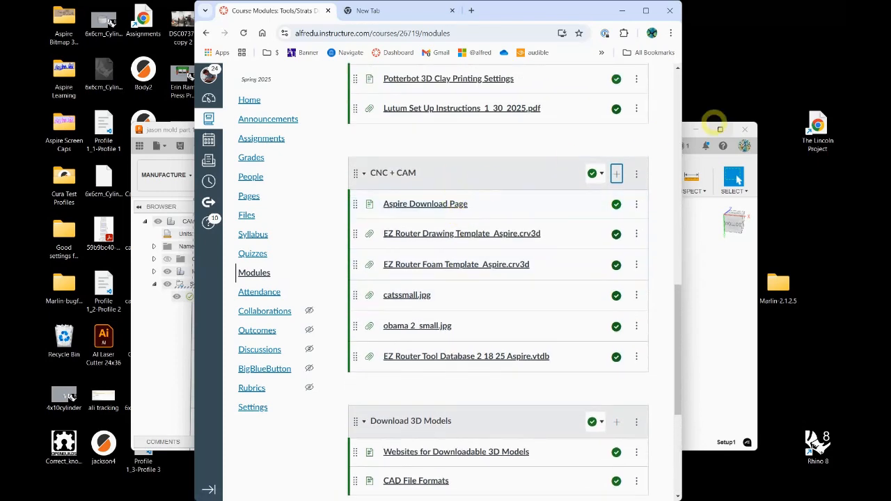
Switch back to Fusion and try to export the Alfred Tools 2 17 25 cloud library as a zipped tool library file
{"action": "left_click", "coordinate": [705, 314]}
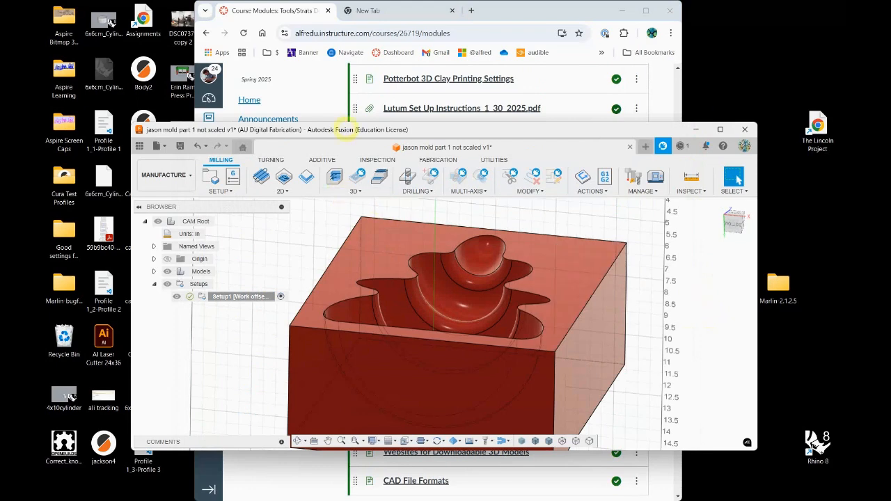
{"action": "left_click_drag", "start_coordinate": [346, 128], "coordinate": [304, 55]}
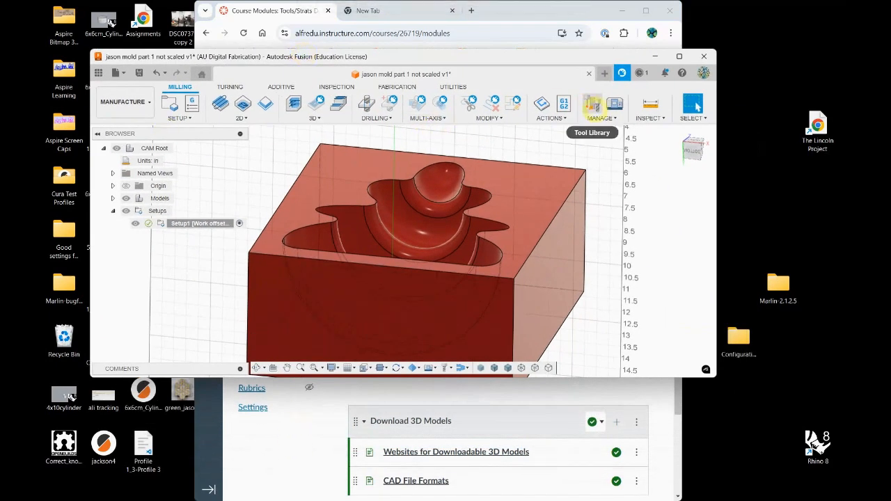
{"action": "left_click", "coordinate": [591, 103]}
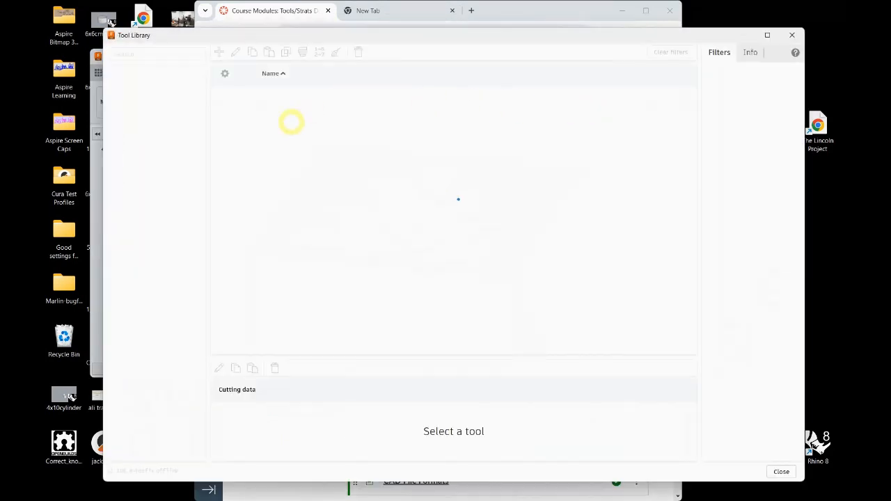
{"action": "left_click", "coordinate": [166, 145]}
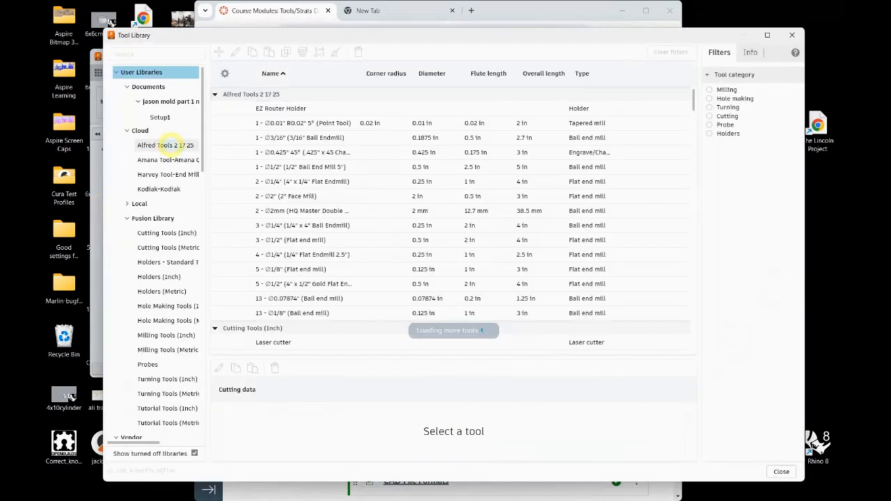
{"action": "right_click", "coordinate": [170, 143]}
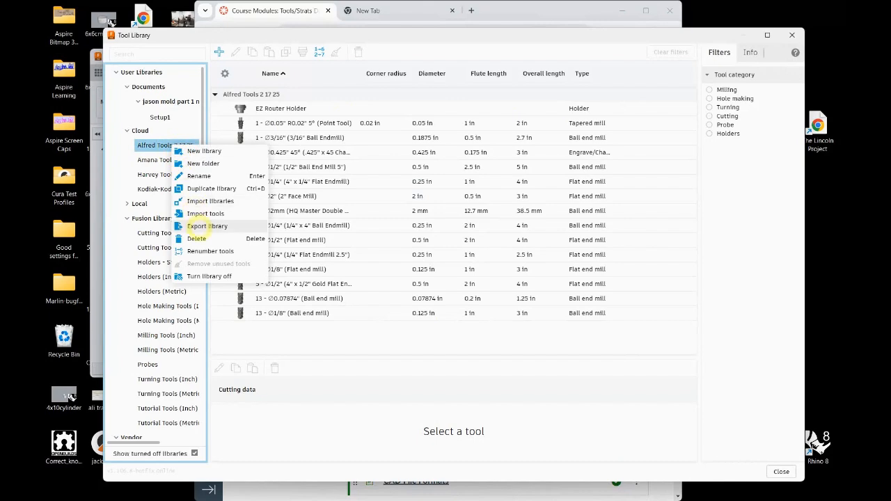
{"action": "left_click", "coordinate": [207, 226]}
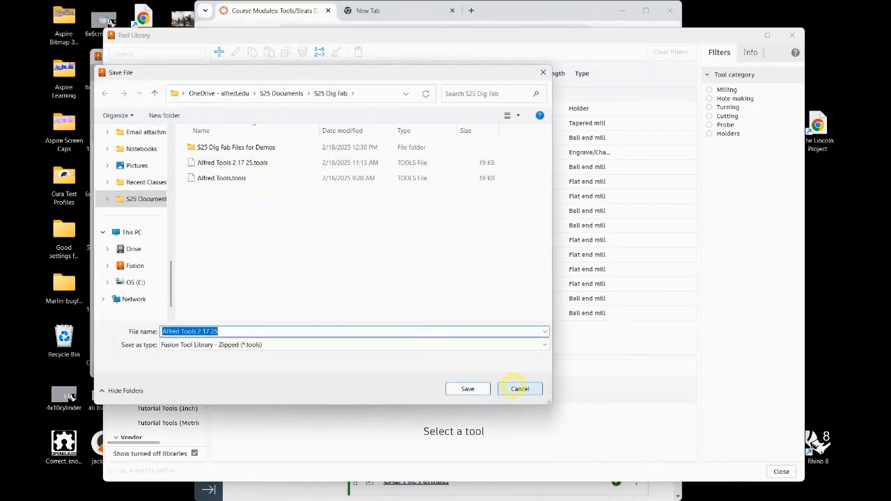
{"action": "left_click", "coordinate": [520, 389]}
Switch to the Canvas modules page in Chrome and start adding a File item to the CNC + CAM module
{"action": "left_click_drag", "start_coordinate": [351, 29], "coordinate": [344, 358]}
{"action": "left_click", "coordinate": [267, 10]}
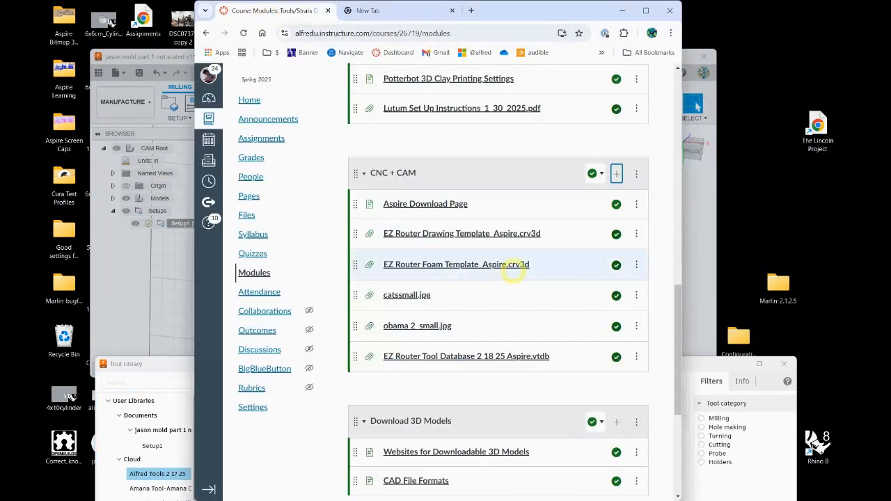
{"action": "left_click", "coordinate": [617, 174]}
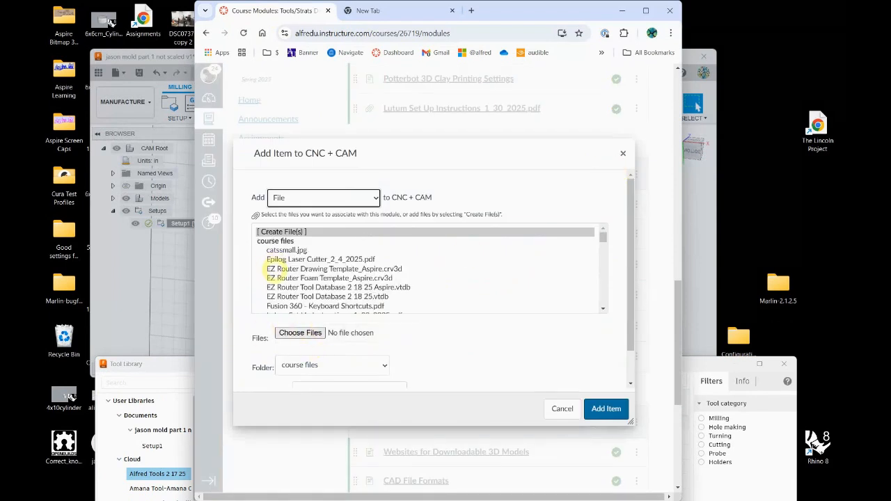
{"action": "scroll", "coordinate": [344, 290], "scroll_direction": "down", "scroll_amount": 1}
{"action": "scroll", "coordinate": [349, 293], "scroll_direction": "down", "scroll_amount": 2}
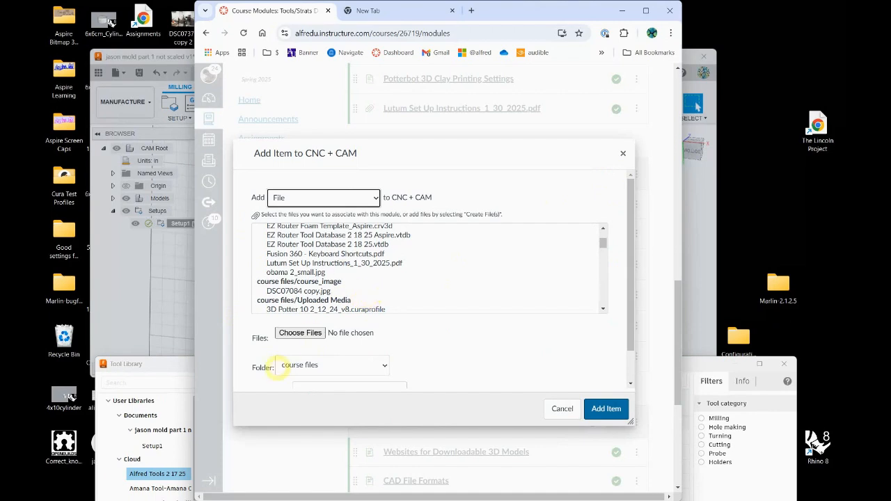
Upload Alfred Tools 2 17 25.tools from the S25 Dig Fab folder and add it to the CNC + CAM module
{"action": "left_click", "coordinate": [300, 333]}
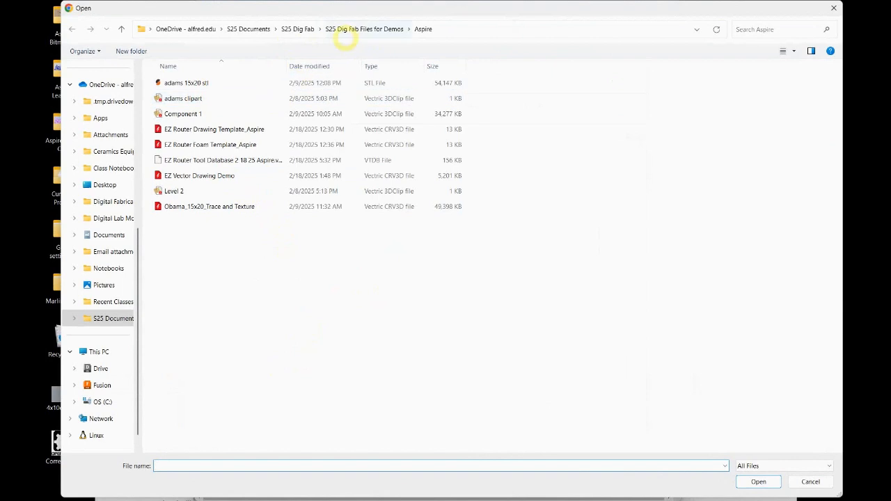
{"action": "left_click", "coordinate": [358, 28]}
{"action": "left_click", "coordinate": [298, 29]}
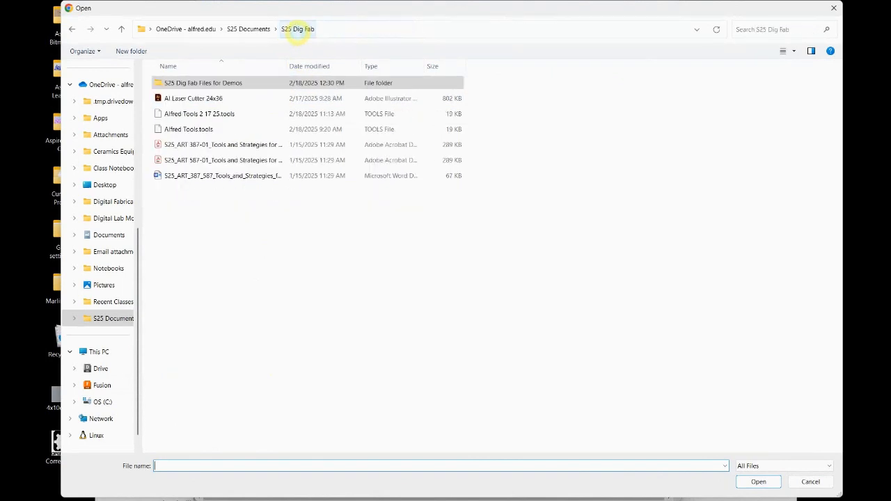
{"action": "left_click", "coordinate": [222, 114]}
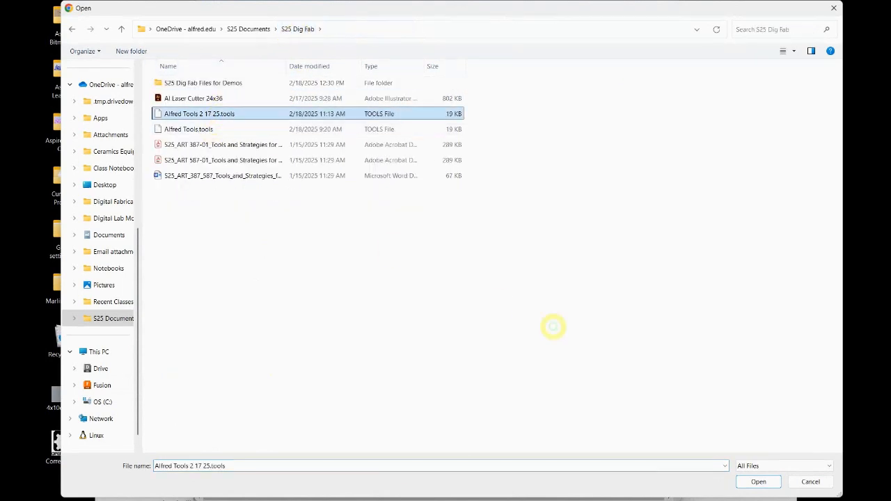
{"action": "left_click", "coordinate": [758, 482]}
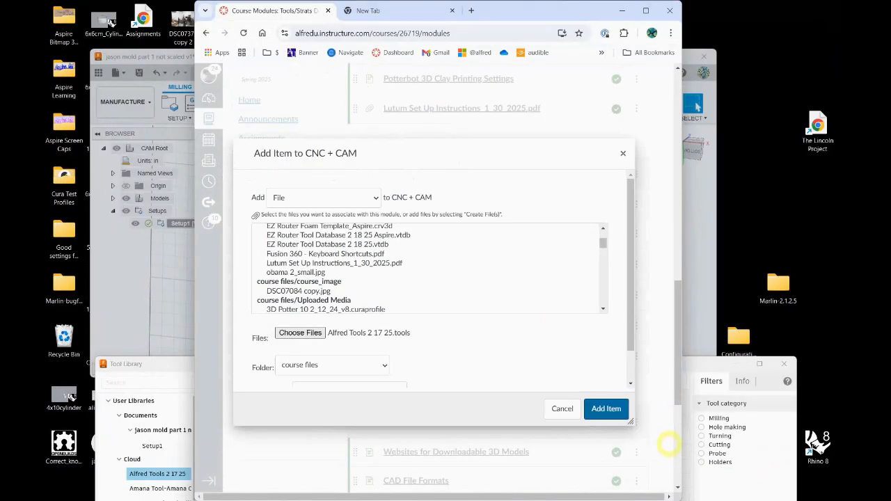
{"action": "left_click", "coordinate": [603, 409]}
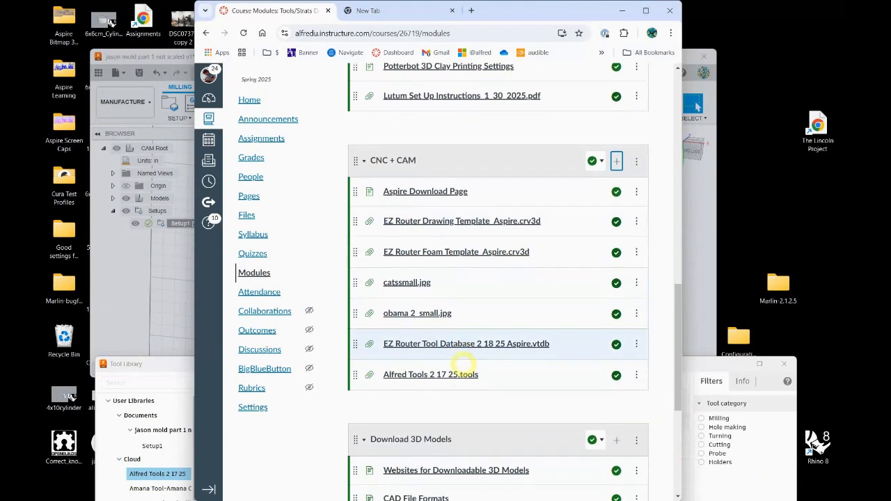
{"action": "scroll", "coordinate": [463, 362], "scroll_direction": "down", "scroll_amount": 1}
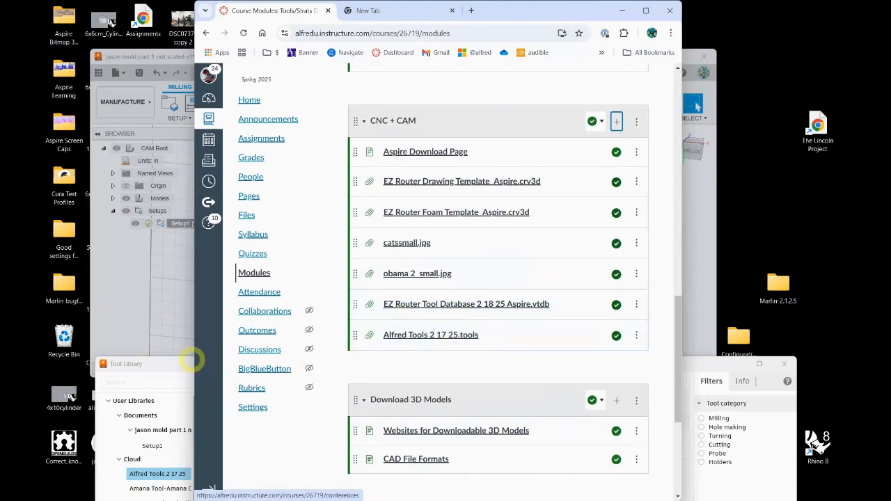
Switch back to Fusion's Tool Library and try to import Alfred Tools 2 17 25.tools into the Local libraries
{"action": "left_click_drag", "start_coordinate": [173, 366], "coordinate": [152, 55]}
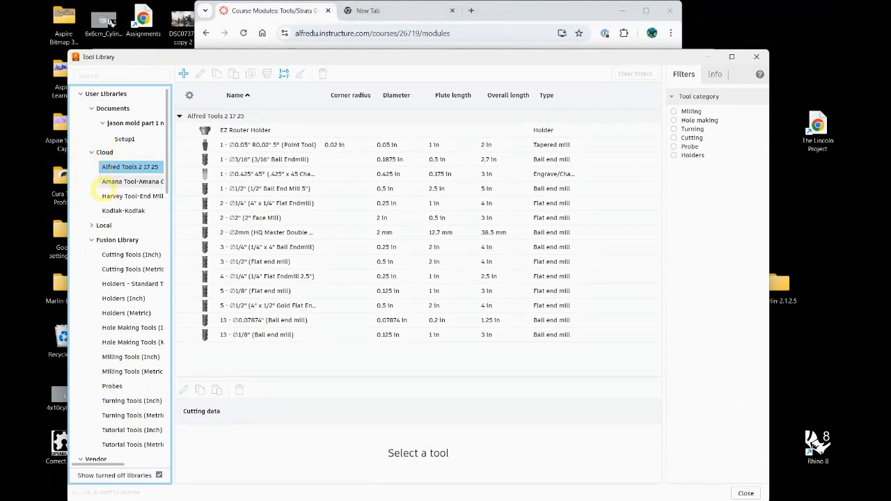
{"action": "right_click", "coordinate": [109, 223]}
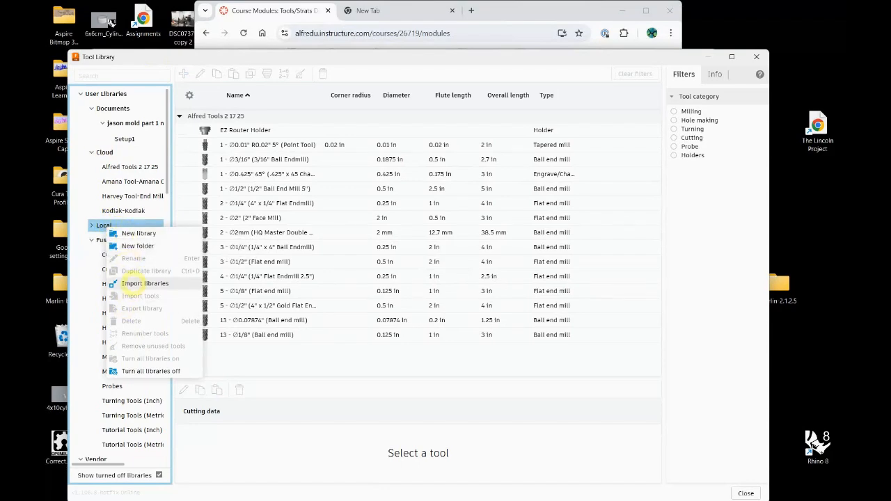
{"action": "left_click", "coordinate": [144, 283]}
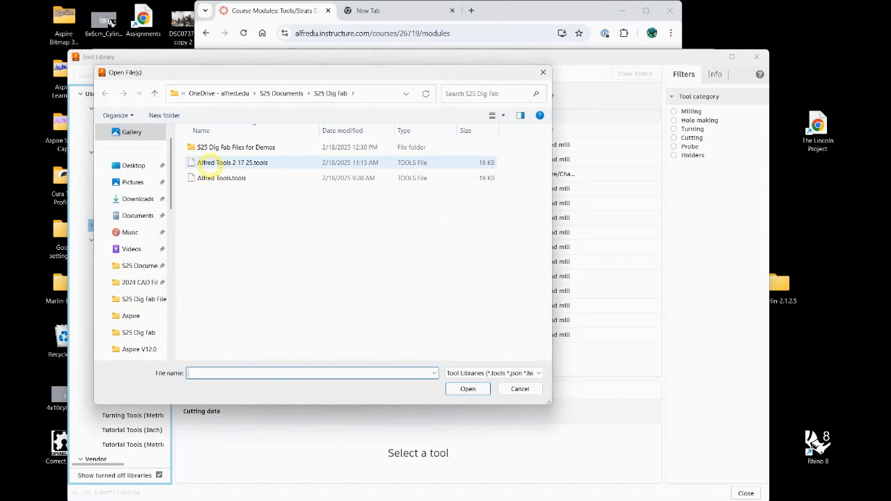
{"action": "left_click", "coordinate": [209, 163]}
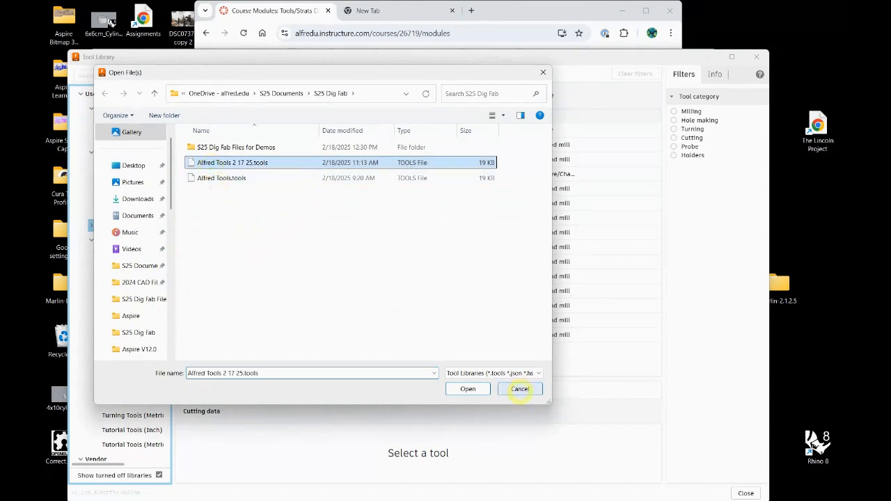
{"action": "left_click", "coordinate": [516, 389]}
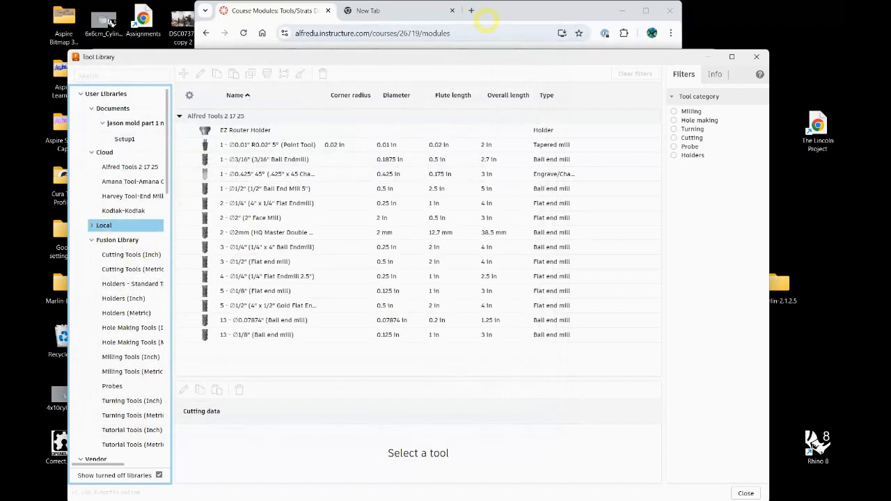
Switch to the Canvas modules page in Chrome, find Alfred Tools 2 17 25.tools under CNC + CAM, and minimize the browser
{"action": "left_click", "coordinate": [493, 9]}
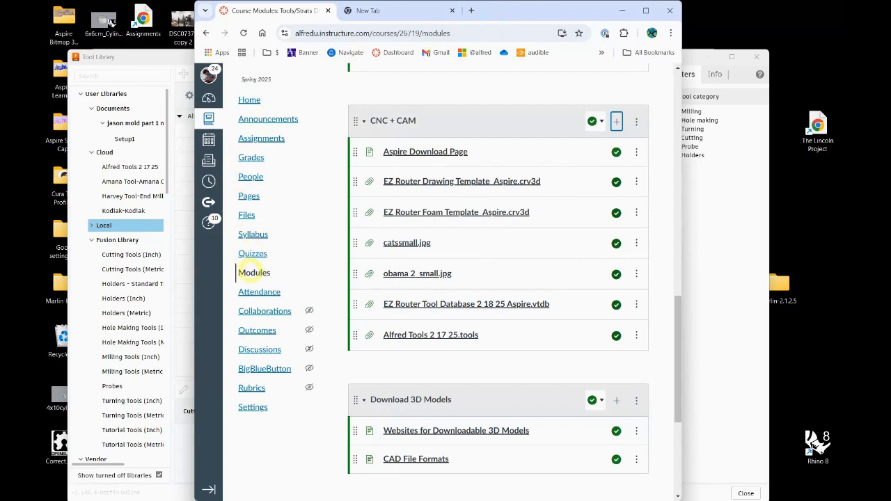
{"action": "left_click", "coordinate": [254, 273]}
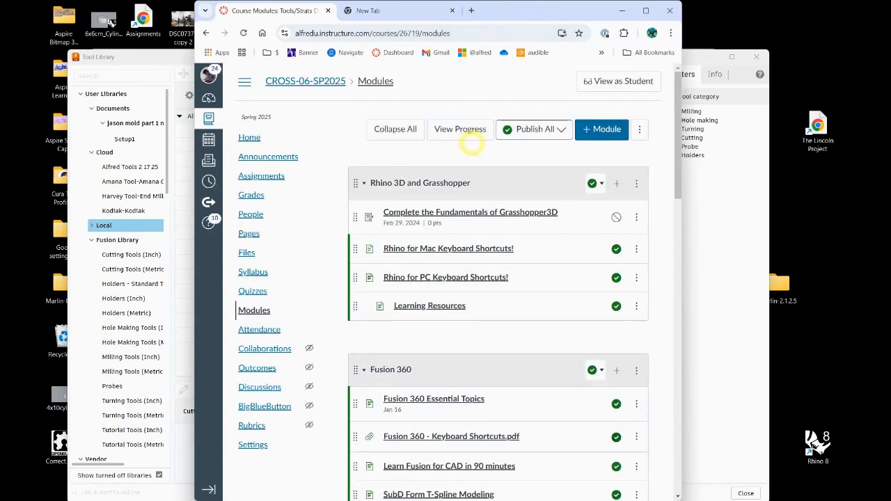
{"action": "scroll", "coordinate": [424, 223], "scroll_direction": "down", "scroll_amount": 10}
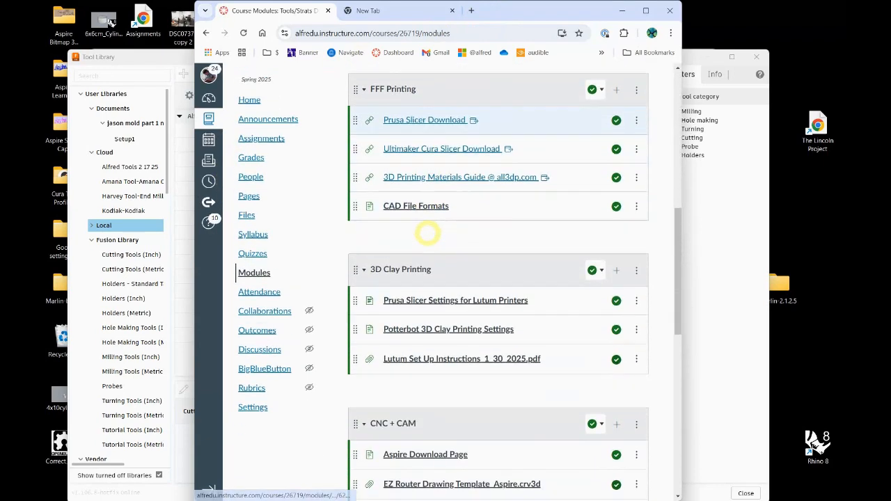
{"action": "scroll", "coordinate": [427, 230], "scroll_direction": "down", "scroll_amount": 4}
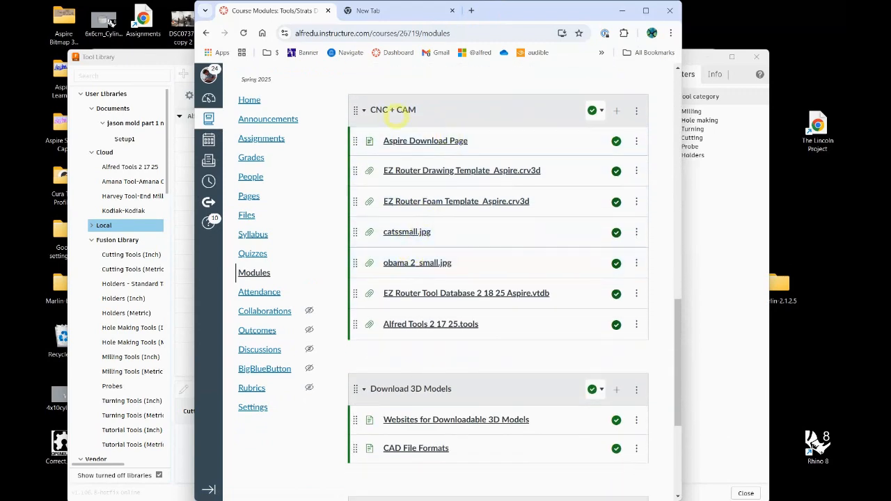
{"action": "left_click", "coordinate": [411, 325]}
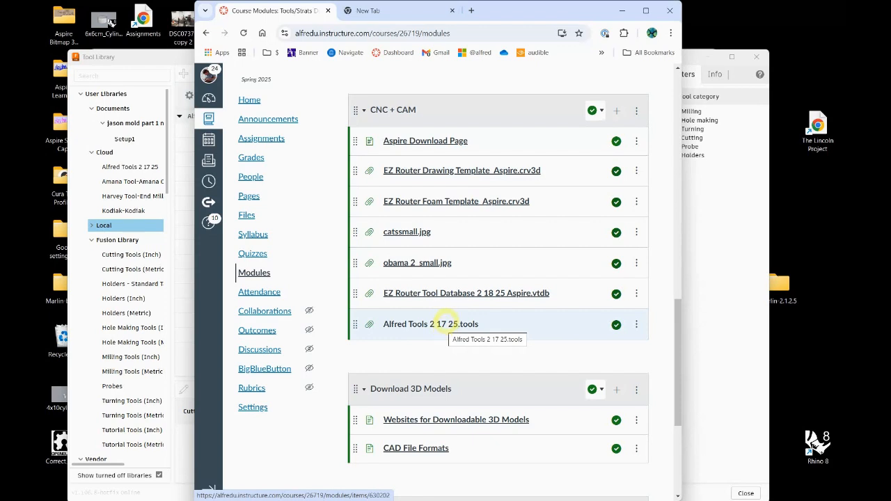
{"action": "left_click_drag", "start_coordinate": [528, 20], "coordinate": [541, 14]}
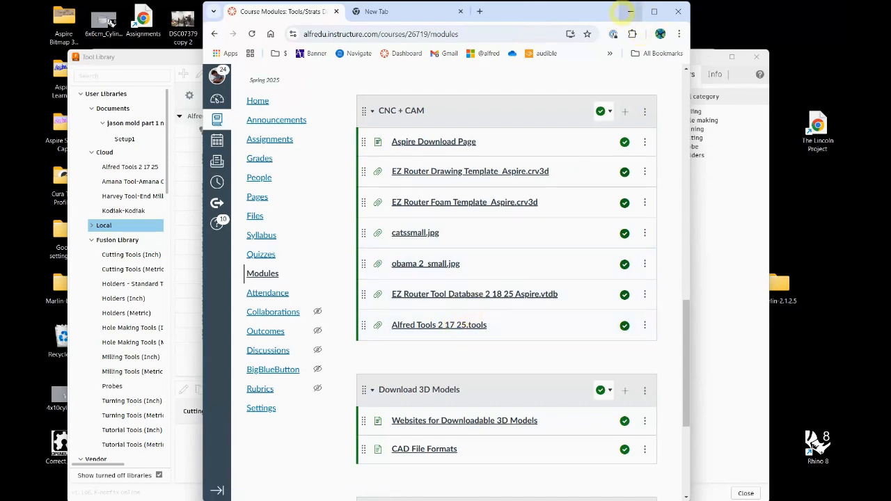
{"action": "left_click", "coordinate": [631, 11]}
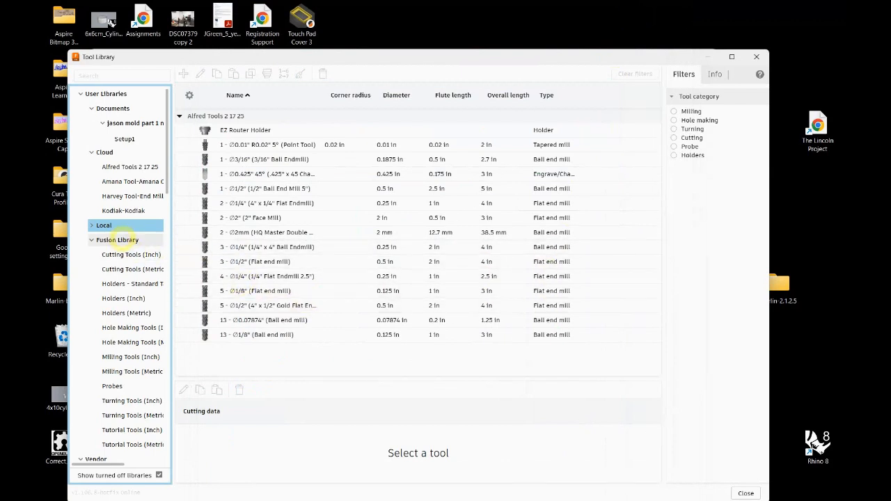
Expand the Local libraries, view the tools of the local Alfred Tools 2 17 25 library, and close the Tool Library
{"action": "left_click", "coordinate": [132, 223]}
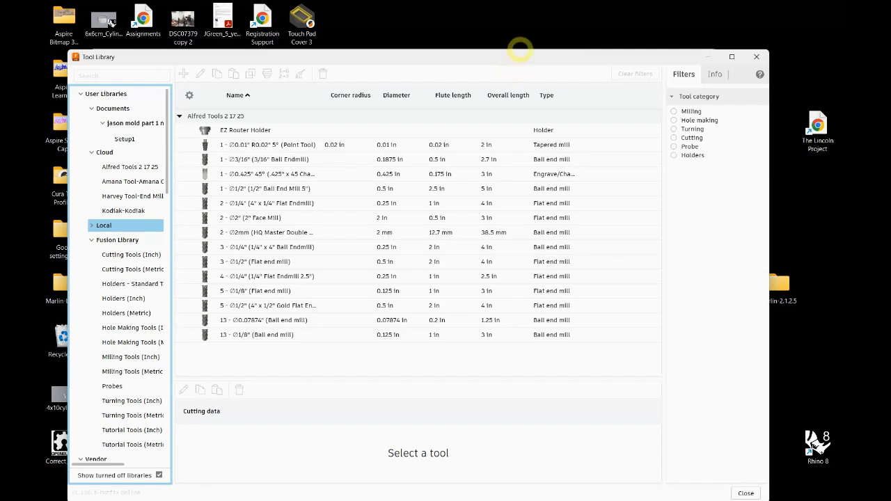
{"action": "left_click_drag", "start_coordinate": [519, 59], "coordinate": [529, 24]}
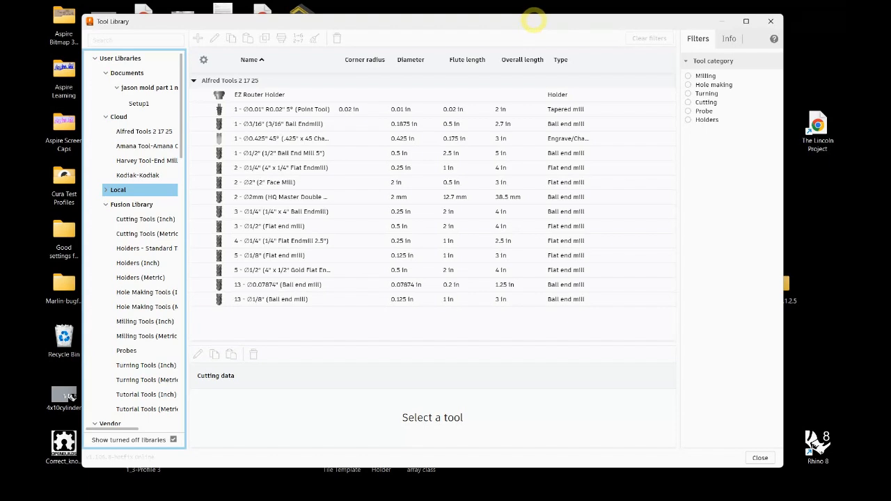
{"action": "left_click_drag", "start_coordinate": [534, 19], "coordinate": [542, 16]}
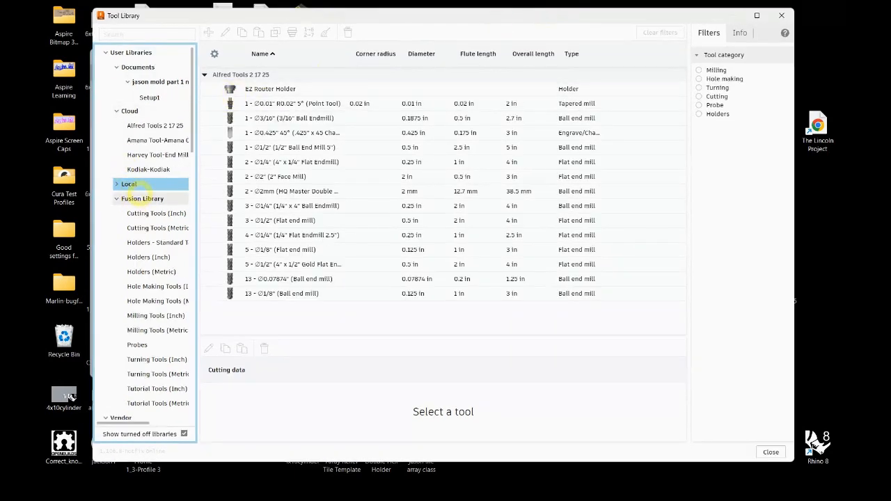
{"action": "left_click", "coordinate": [115, 184]}
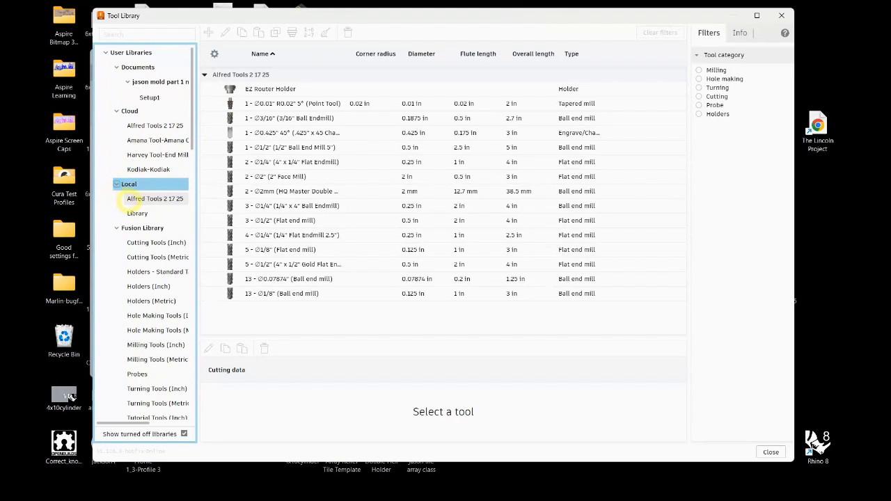
{"action": "left_click", "coordinate": [137, 201]}
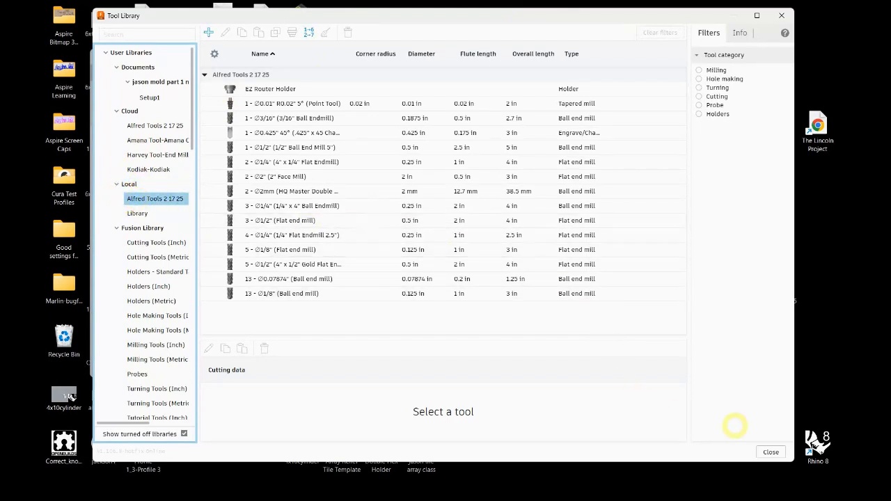
{"action": "left_click", "coordinate": [771, 451]}
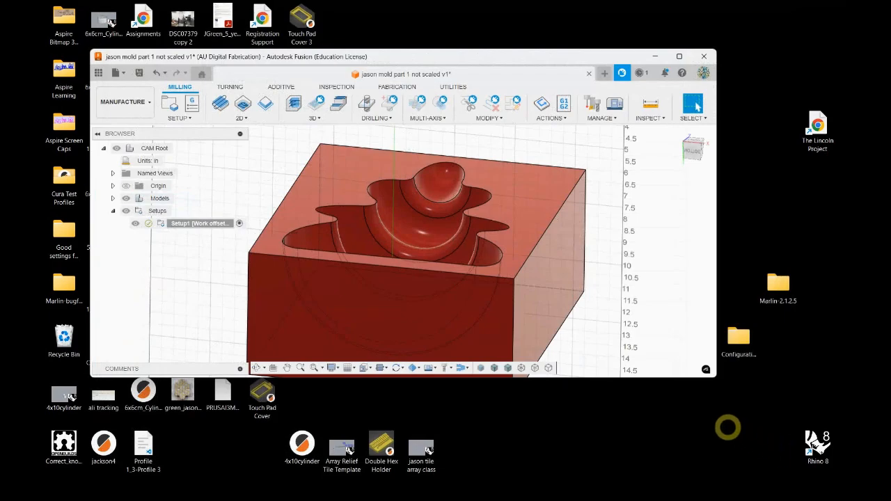
Maximize Fusion, start a Face operation, and browse the cloud Alfred Tools 2 17 25 and Tutorial Tools (Inch) libraries for its tool
{"action": "left_click", "coordinate": [678, 56]}
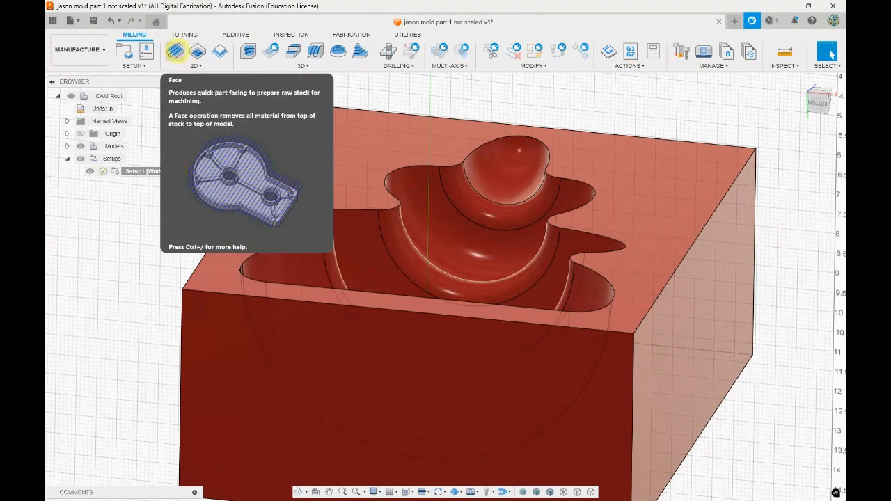
{"action": "left_click", "coordinate": [176, 52]}
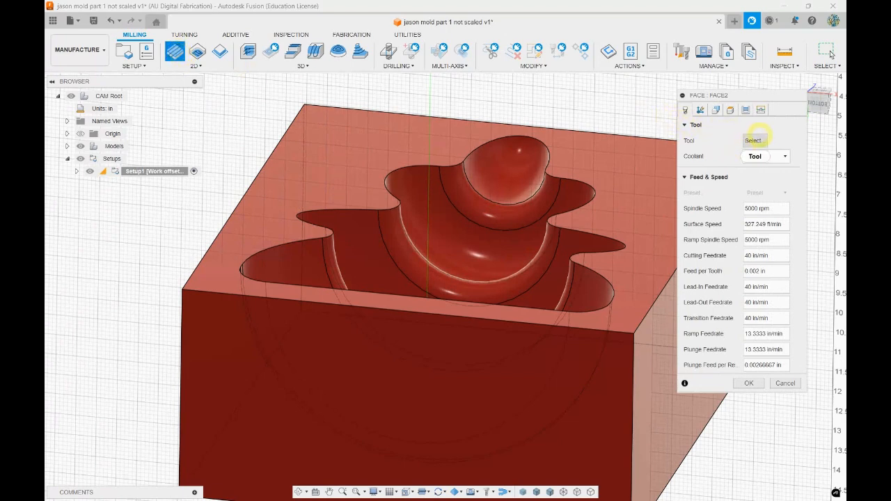
{"action": "left_click", "coordinate": [759, 141]}
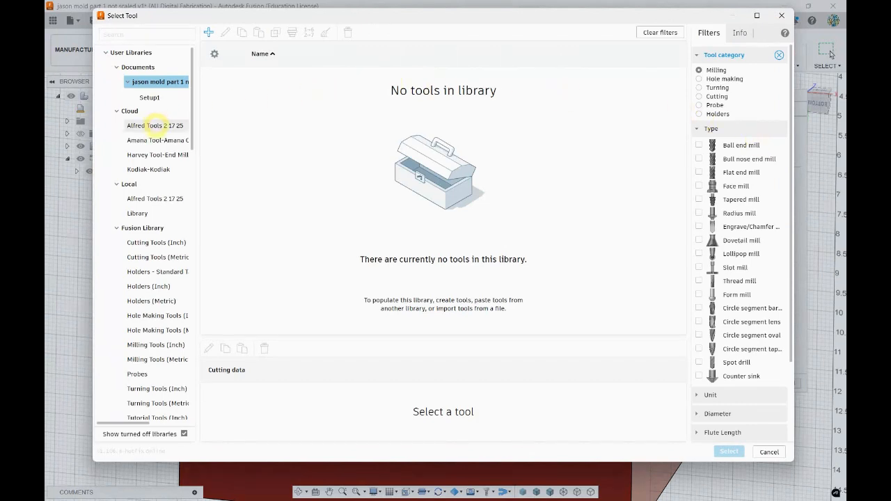
{"action": "left_click", "coordinate": [155, 125]}
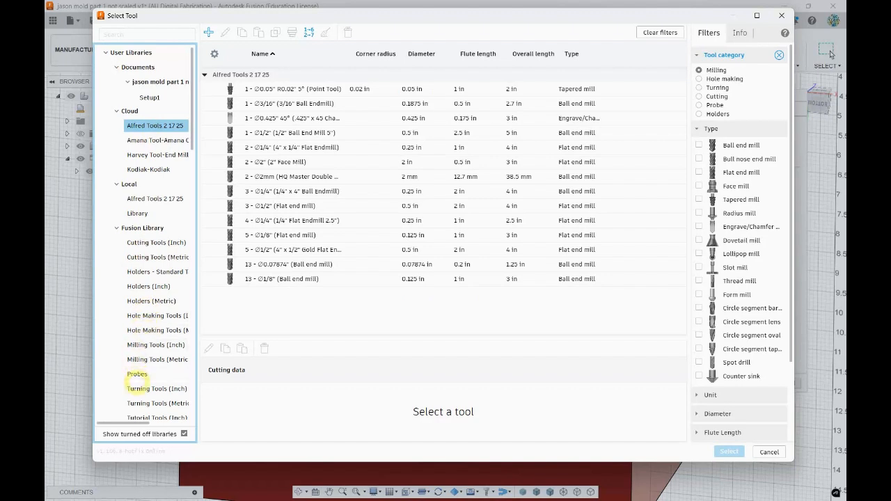
{"action": "scroll", "coordinate": [143, 341], "scroll_direction": "down", "scroll_amount": 1}
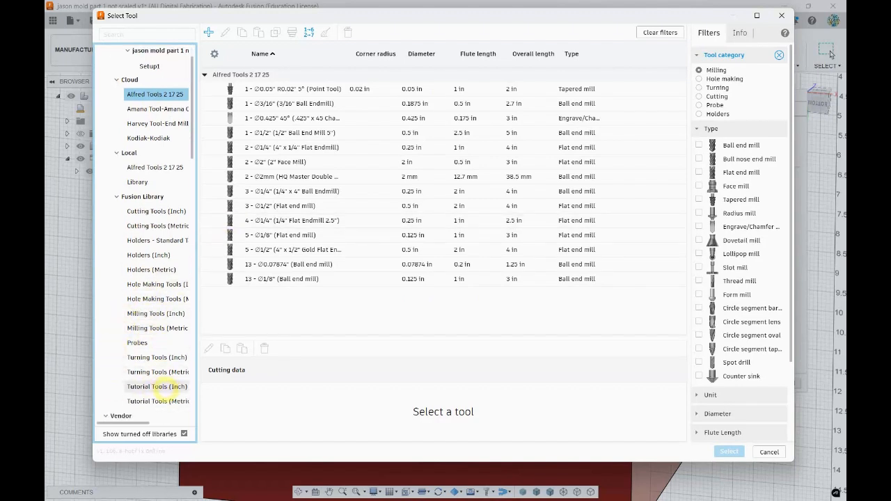
{"action": "left_click", "coordinate": [157, 387]}
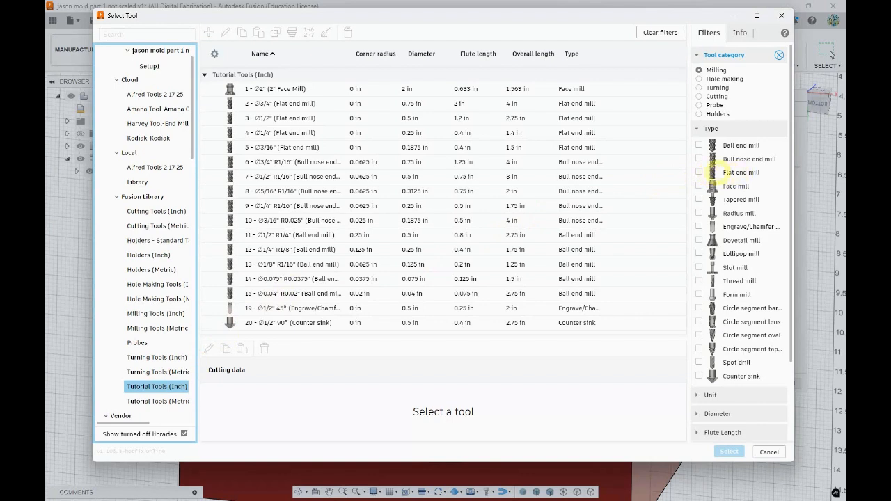
Filter for flat end mills, assign the cloud Alfred Tools 2 17 25 library's 3 - Ø1/2" flat end mill, and create the Face operation
{"action": "left_click", "coordinate": [699, 172]}
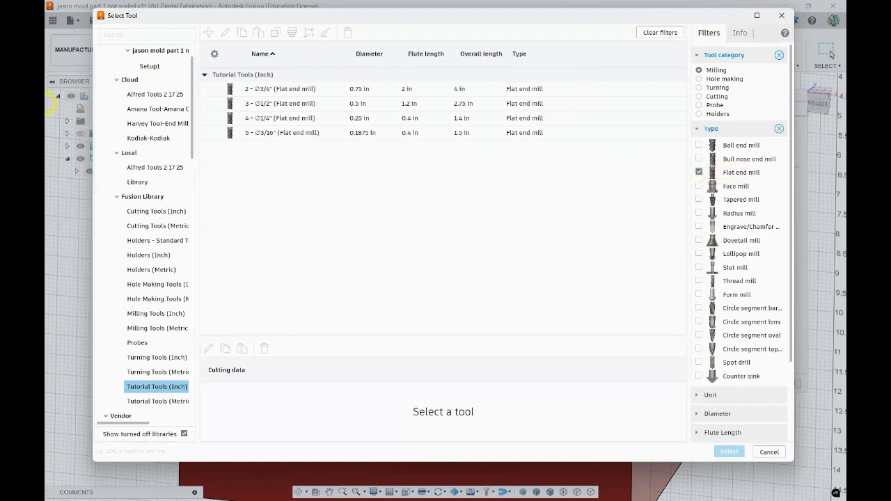
{"action": "left_click", "coordinate": [154, 94]}
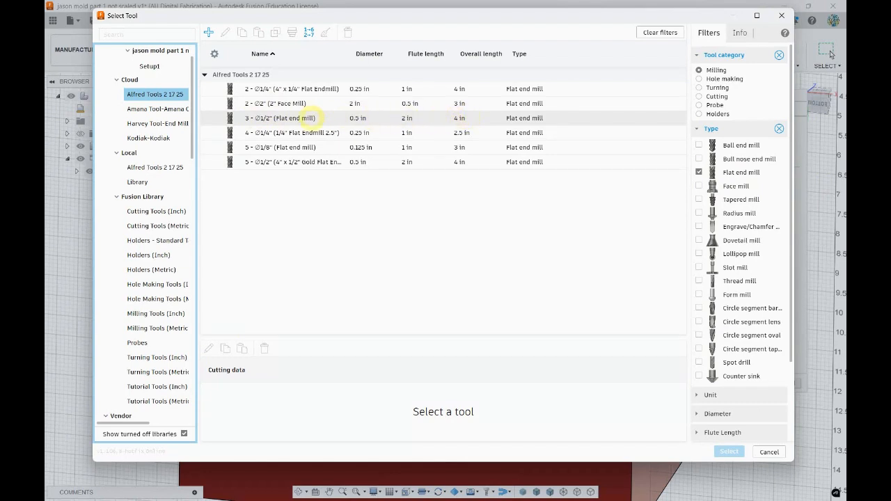
{"action": "left_click", "coordinate": [312, 117]}
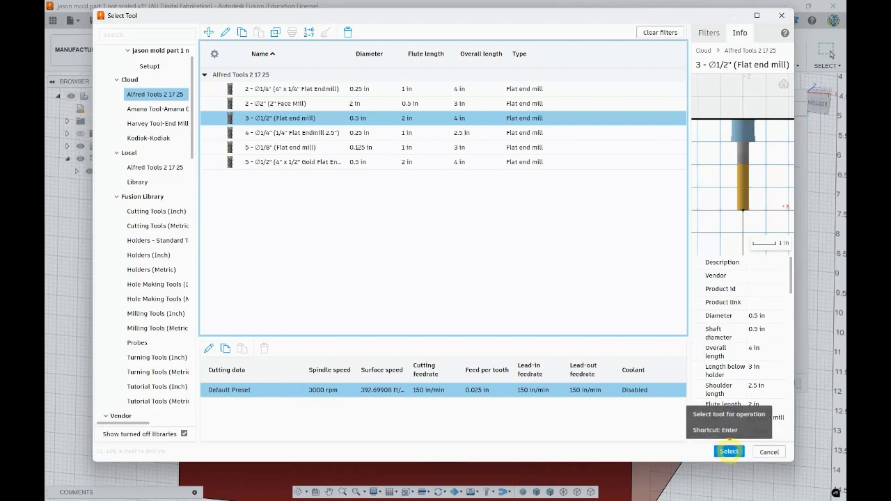
{"action": "left_click", "coordinate": [729, 451]}
{"action": "middle_click_drag", "start_coordinate": [434, 355], "coordinate": [425, 338], "text": "shift"}
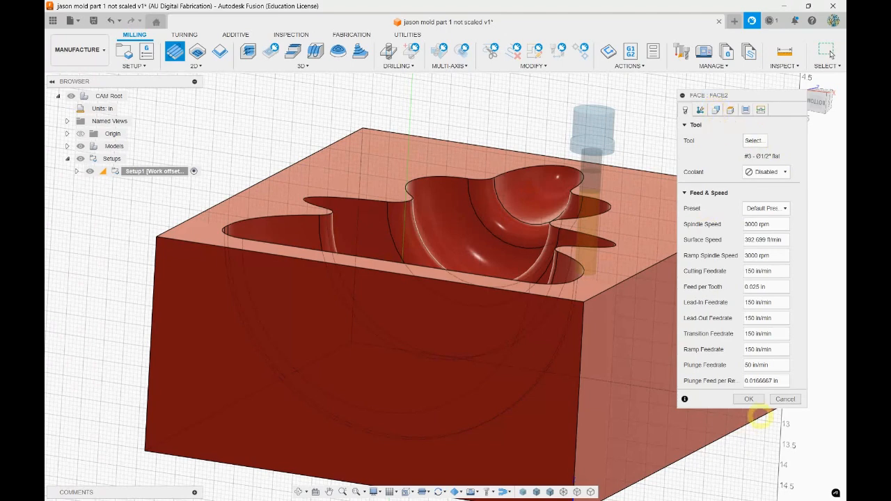
{"action": "left_click", "coordinate": [750, 399]}
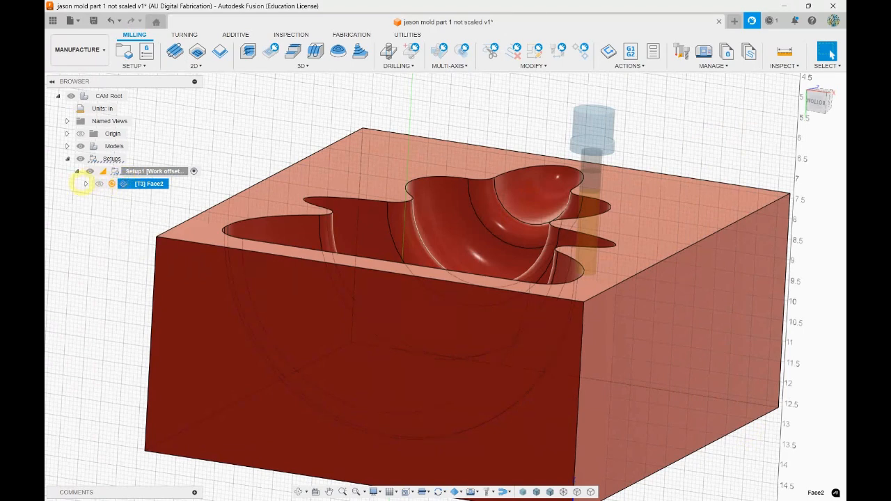
Open the Face2 operation under Setup1 for editing and check its spindle speed and cutting feedrate
{"action": "left_click", "coordinate": [86, 184]}
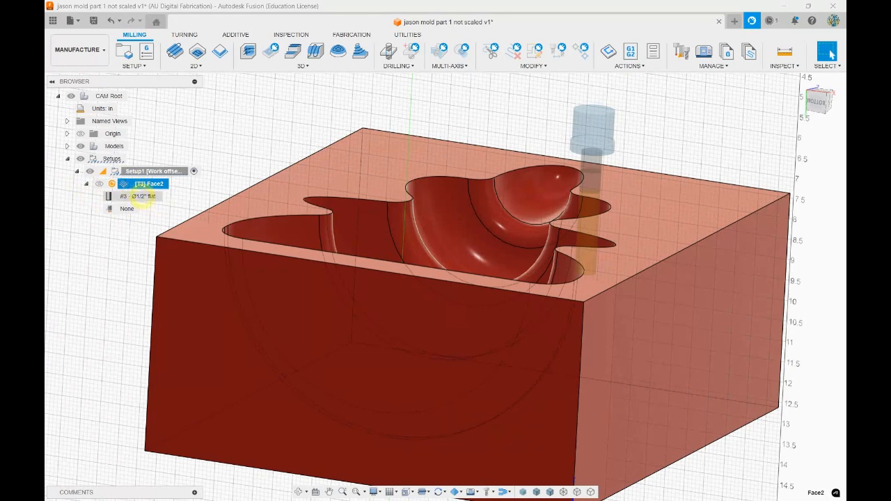
{"action": "right_click", "coordinate": [121, 183]}
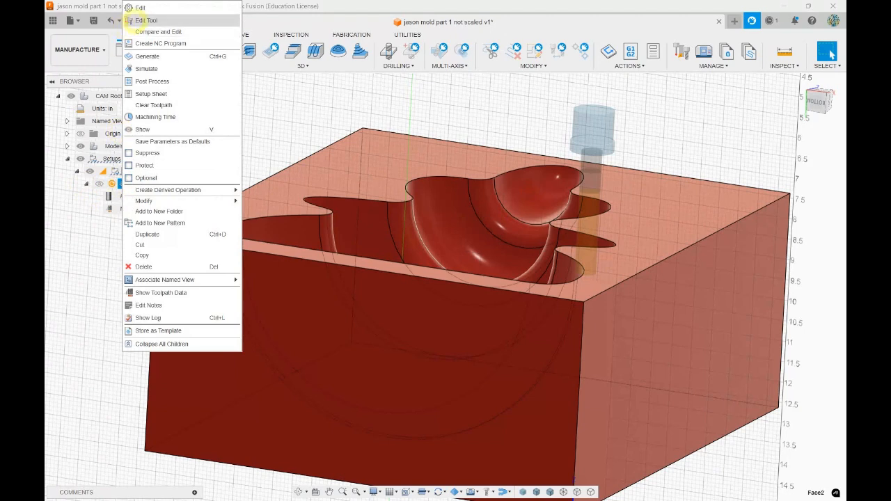
{"action": "left_click", "coordinate": [82, 280]}
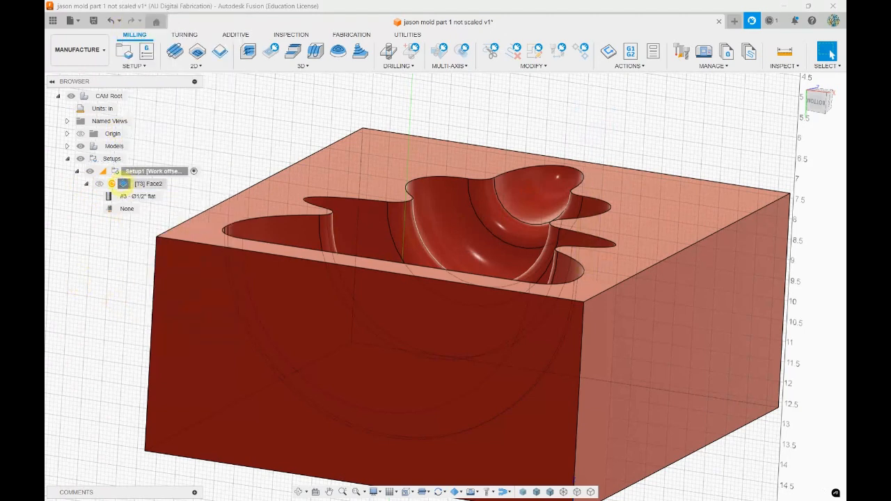
{"action": "double_click", "coordinate": [111, 184]}
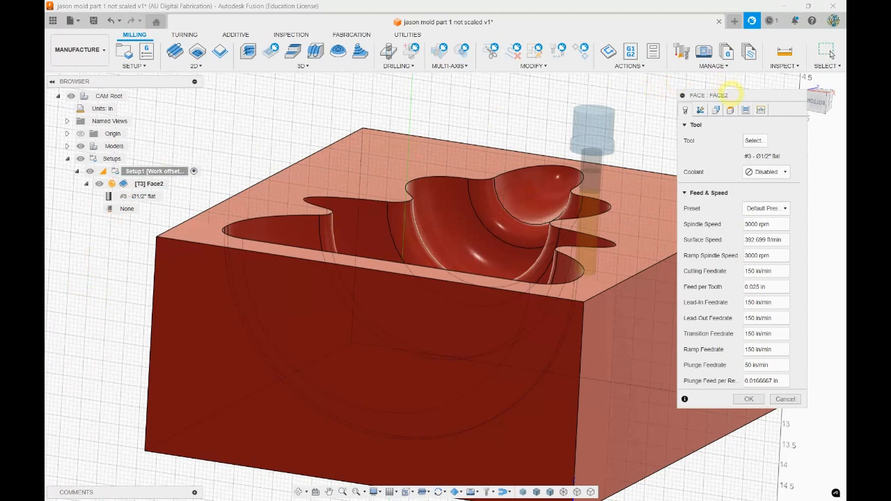
{"action": "left_click_drag", "start_coordinate": [730, 94], "coordinate": [683, 91]}
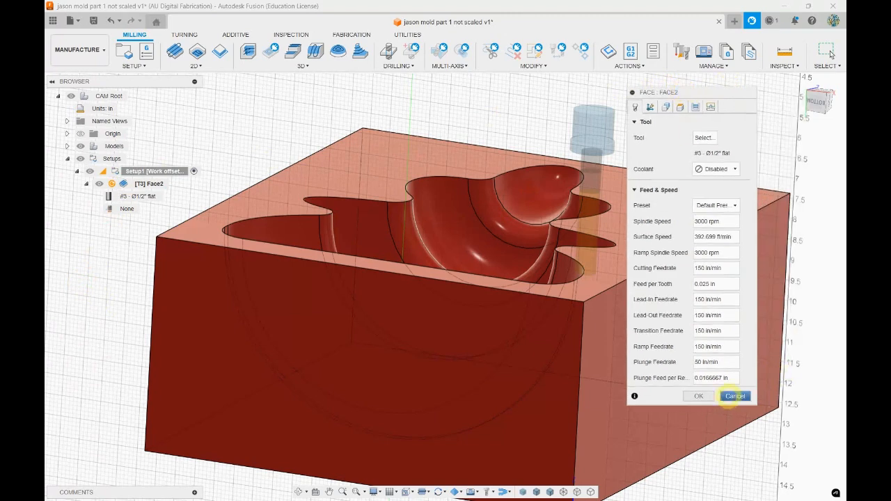
{"action": "mouse_move", "coordinate": [686, 92]}
{"action": "left_mouse_down"}
{"action": "mouse_move", "coordinate": [699, 83]}
{"action": "mouse_move", "coordinate": [677, 82]}
{"action": "left_mouse_up"}
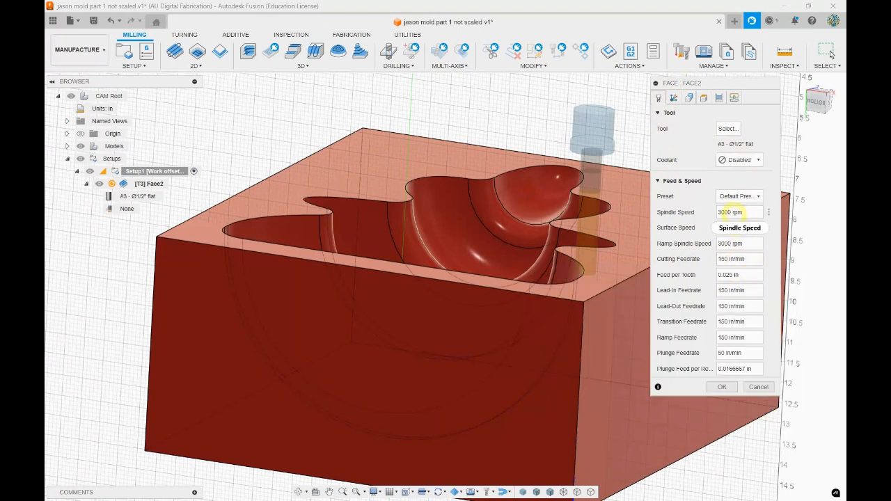
{"action": "mouse_move", "coordinate": [732, 214]}
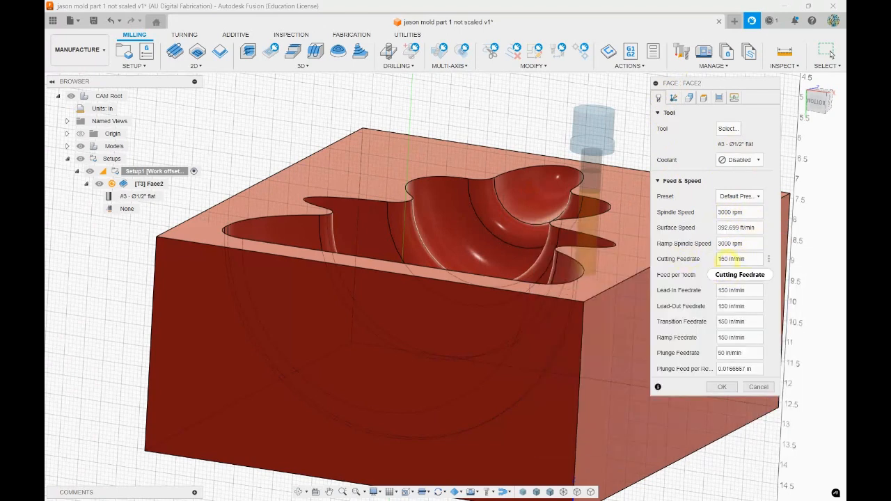
{"action": "mouse_move", "coordinate": [740, 263]}
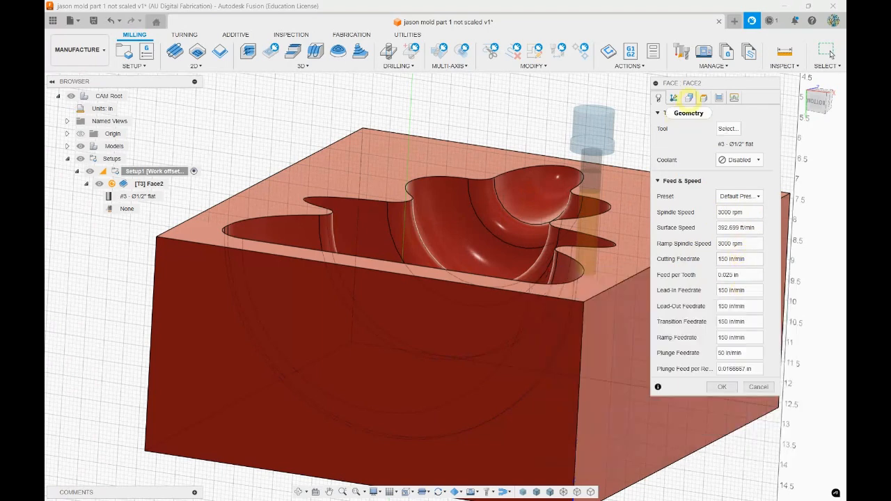
Select the outer edges of the mold block's top face as a closed chain for the Face operation's stock contour
{"action": "left_click", "coordinate": [689, 97]}
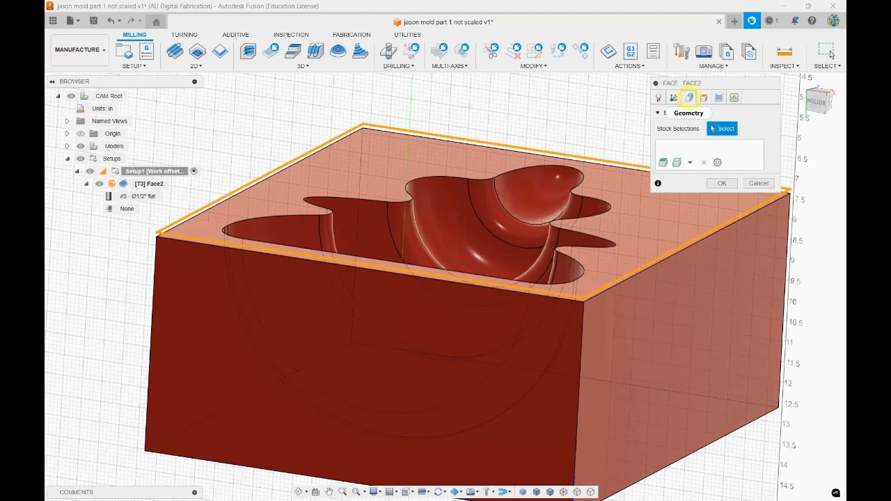
{"action": "left_click", "coordinate": [690, 162]}
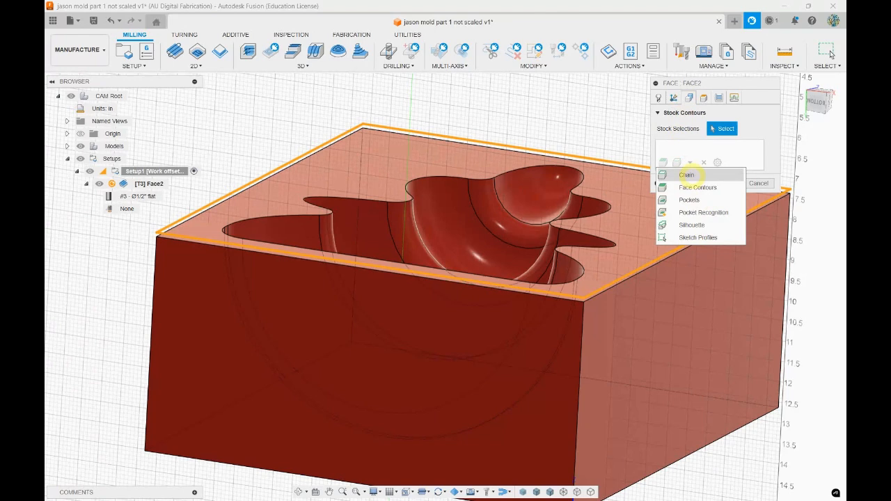
{"action": "left_click", "coordinate": [691, 176]}
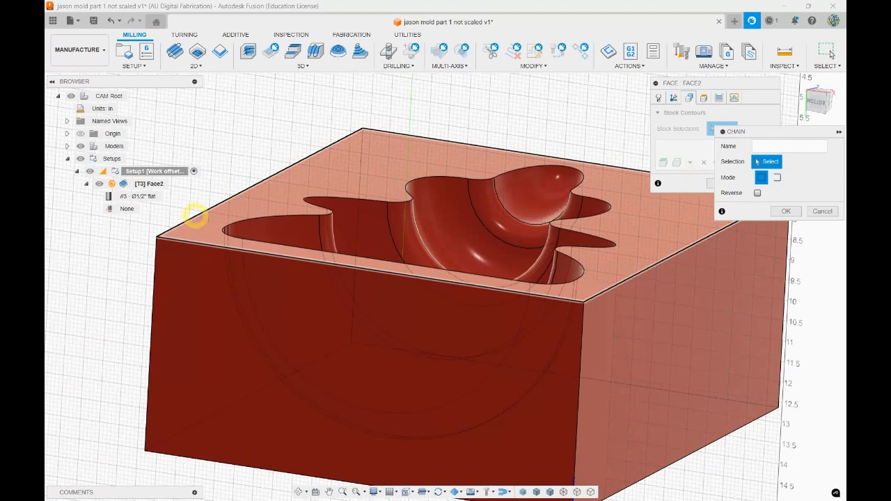
{"action": "left_click", "coordinate": [195, 217]}
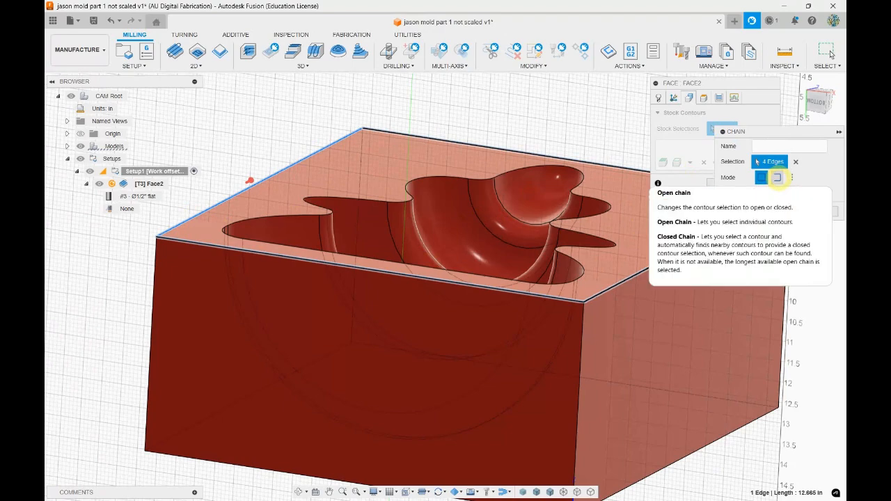
{"action": "left_click", "coordinate": [776, 178]}
{"action": "left_click", "coordinate": [787, 177]}
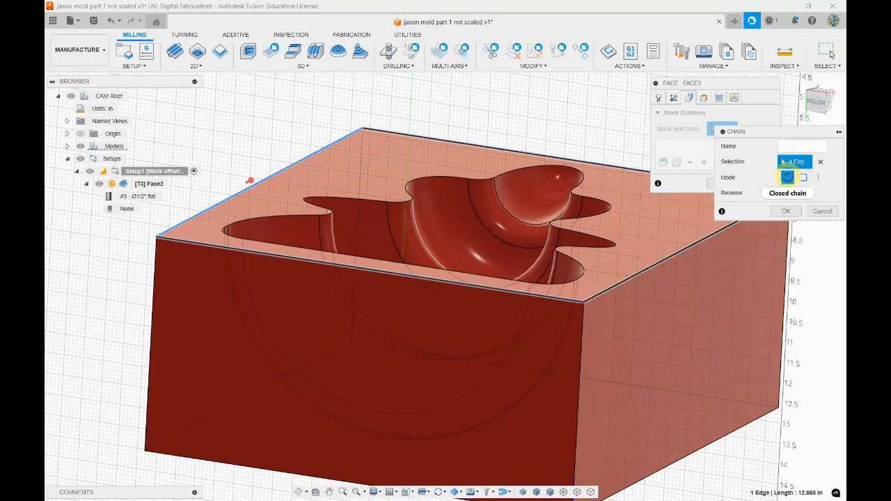
{"action": "middle_click_drag", "start_coordinate": [419, 189], "coordinate": [438, 221], "text": "shift"}
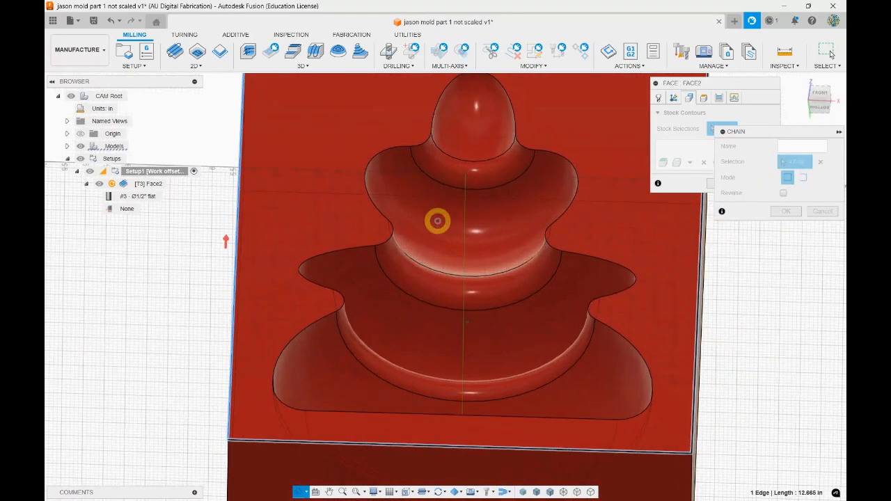
{"action": "middle_click_drag", "start_coordinate": [224, 242], "coordinate": [212, 238], "text": "shift"}
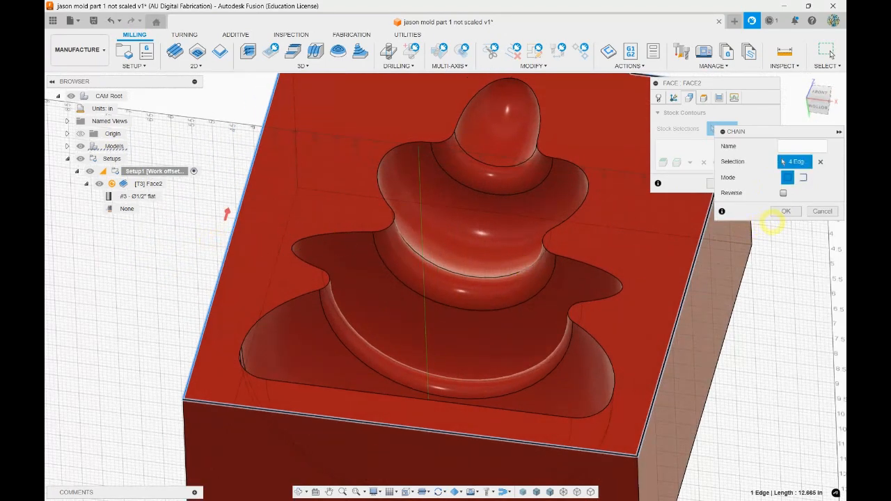
{"action": "left_click", "coordinate": [788, 211]}
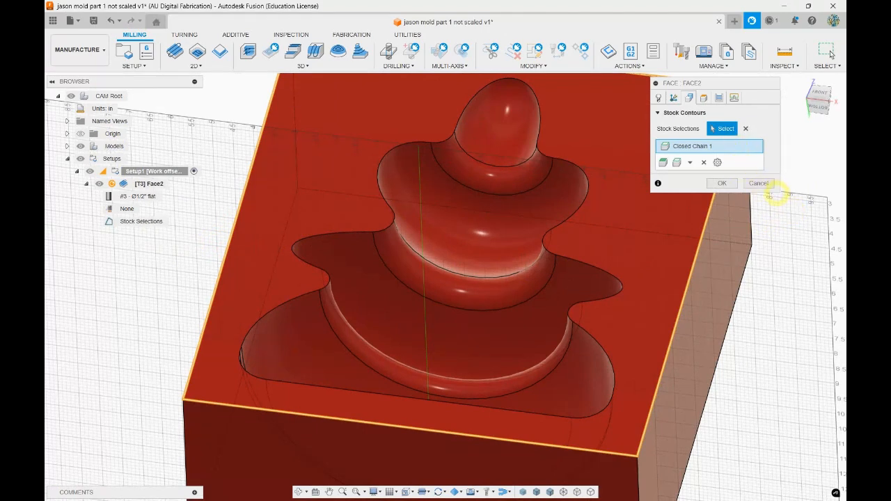
Examine the Face operation's clearance, retract, feed, top and bottom height planes against the mold block from the side
{"action": "left_click_drag", "start_coordinate": [780, 191], "coordinate": [833, 354]}
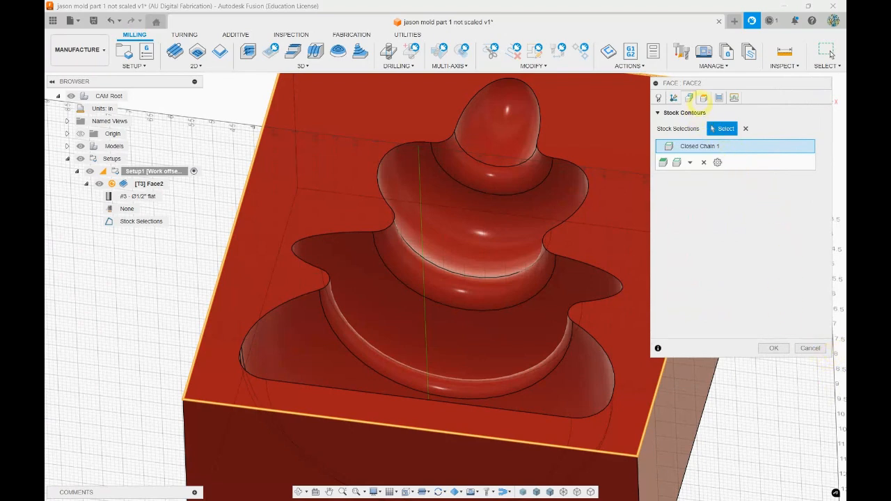
{"action": "left_click", "coordinate": [703, 99]}
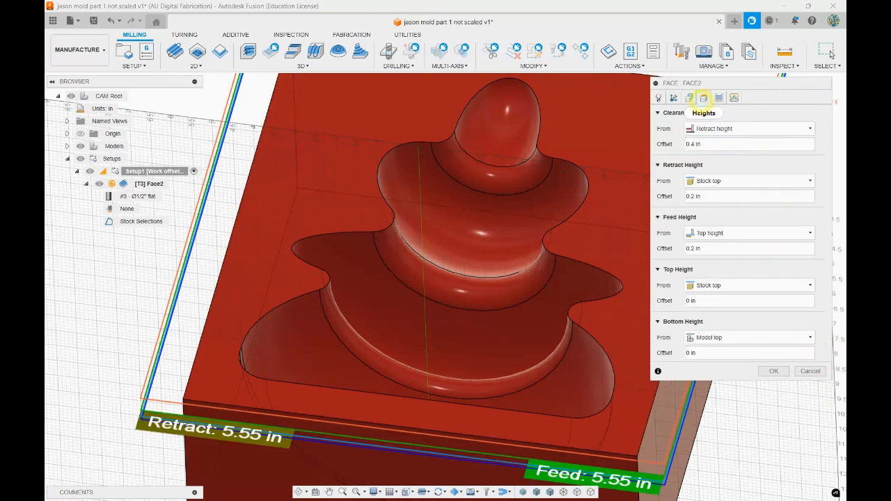
{"action": "middle_click_drag", "start_coordinate": [127, 389], "coordinate": [125, 327], "text": "shift"}
{"action": "scroll", "coordinate": [378, 412], "scroll_direction": "down", "scroll_amount": 2}
{"action": "scroll", "coordinate": [434, 427], "scroll_direction": "up", "scroll_amount": 3}
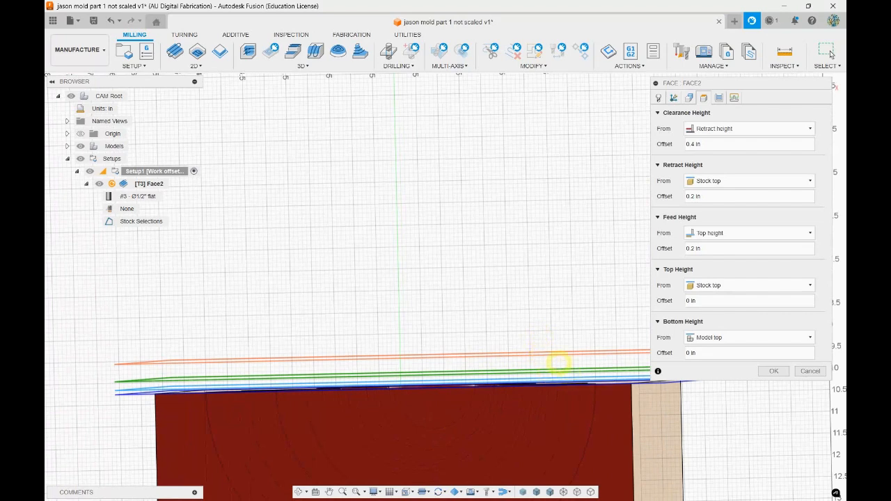
{"action": "scroll", "coordinate": [580, 382], "scroll_direction": "up", "scroll_amount": 5}
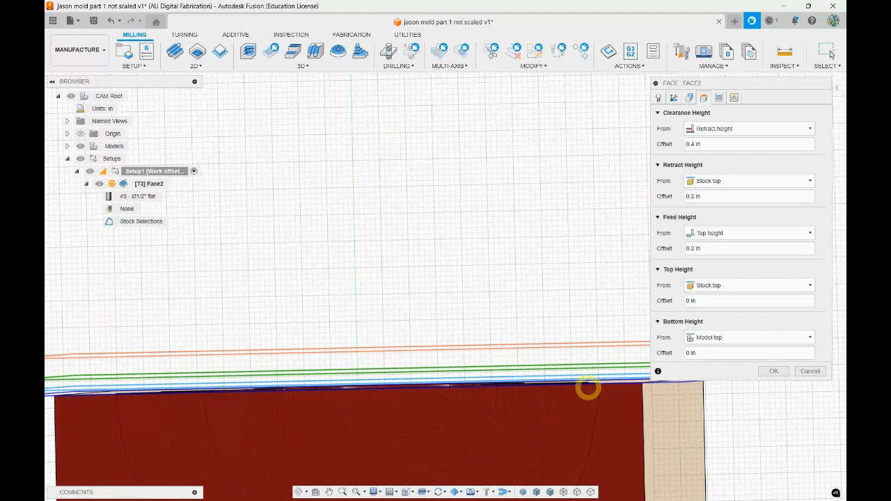
{"action": "right_click", "coordinate": [538, 405]}
{"action": "left_click", "coordinate": [579, 168]}
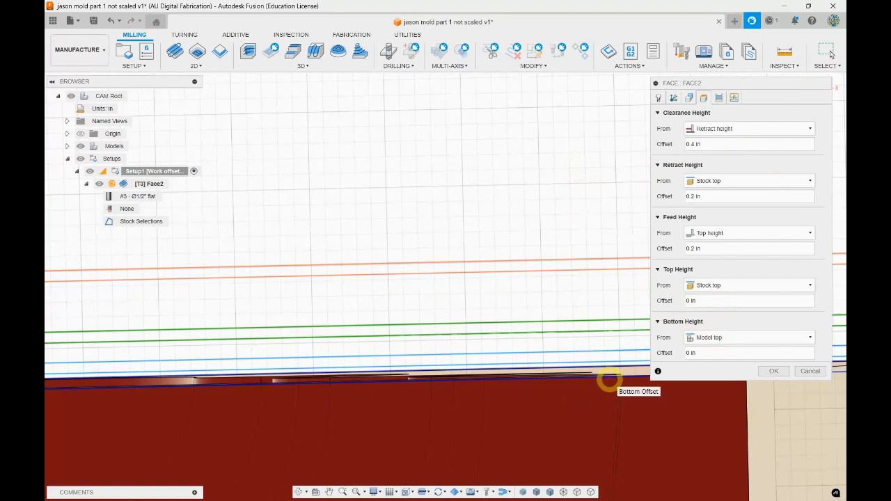
{"action": "scroll", "coordinate": [538, 223], "scroll_direction": "down", "scroll_amount": 2}
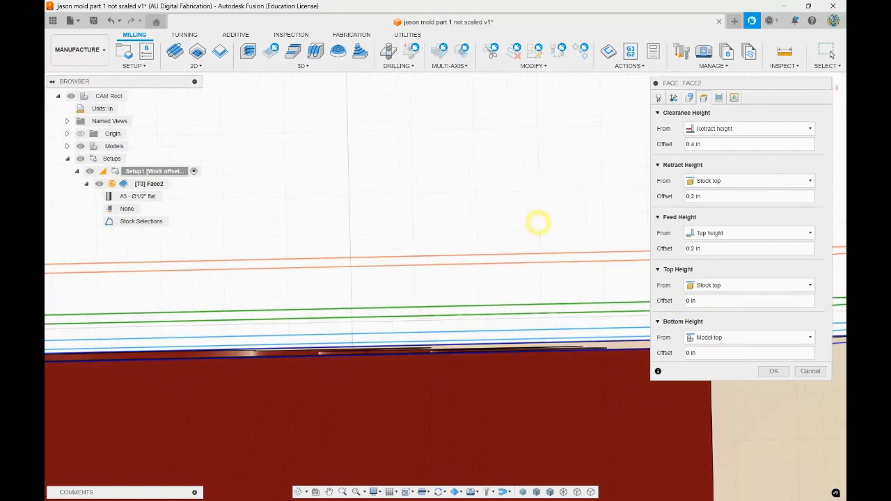
{"action": "scroll", "coordinate": [530, 348], "scroll_direction": "up", "scroll_amount": 2}
{"action": "scroll", "coordinate": [527, 342], "scroll_direction": "down", "scroll_amount": 4}
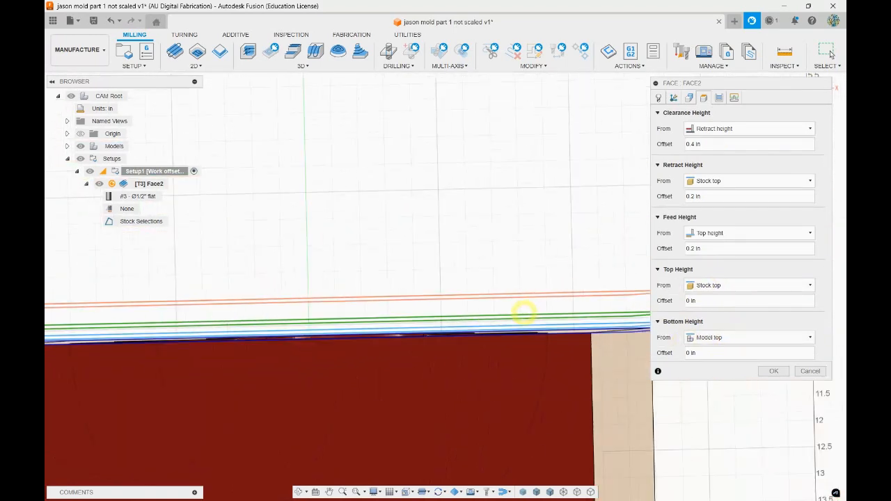
{"action": "scroll", "coordinate": [513, 219], "scroll_direction": "down", "scroll_amount": 2}
{"action": "left_click_drag", "start_coordinate": [790, 81], "coordinate": [784, 174]}
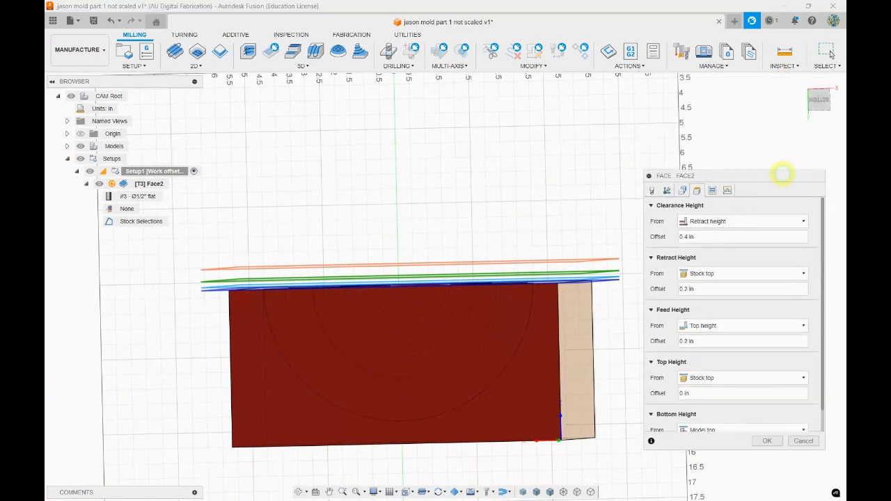
{"action": "left_click", "coordinate": [821, 101]}
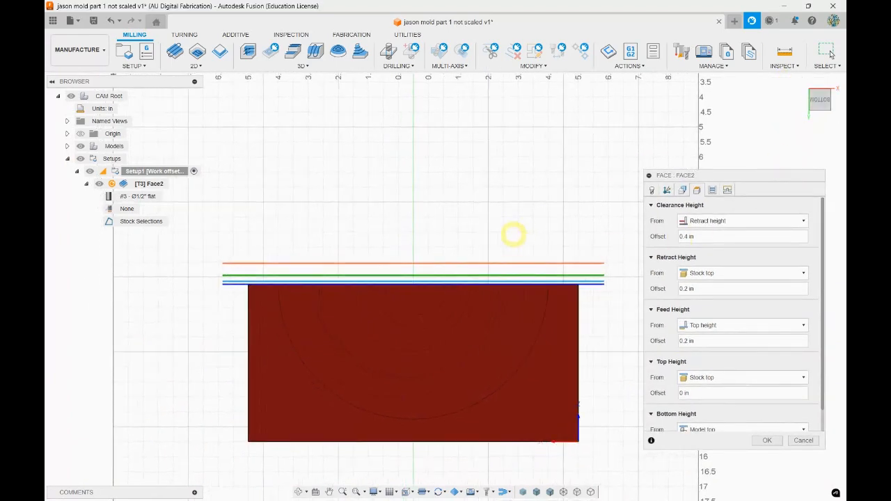
{"action": "scroll", "coordinate": [543, 270], "scroll_direction": "up", "scroll_amount": 6}
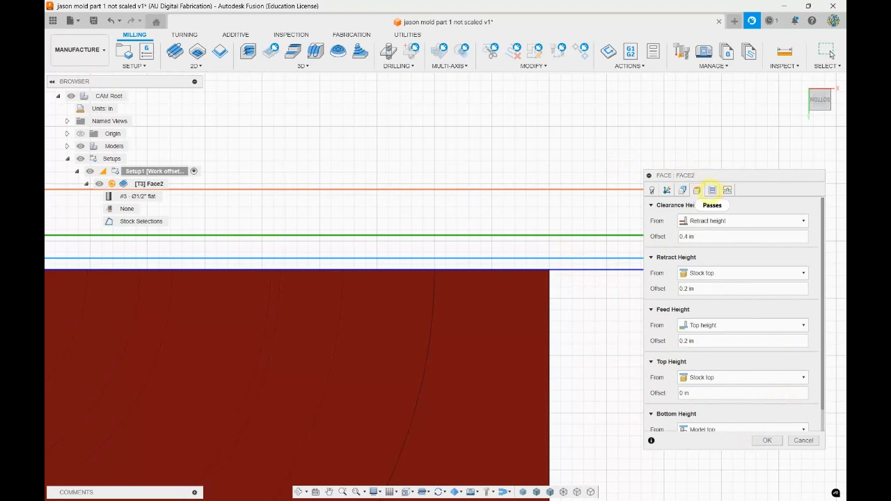
Examine the Face operation's passes settings, including the pass direction, pass extension and stepover
{"action": "left_click", "coordinate": [711, 189]}
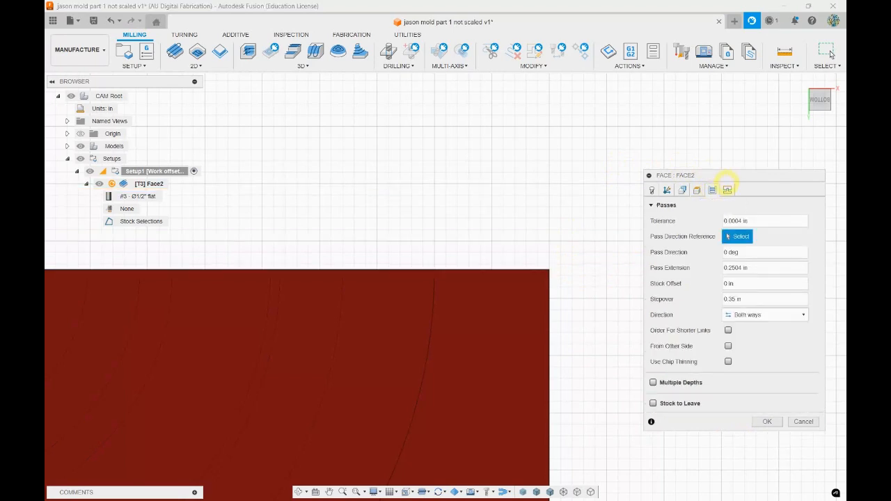
{"action": "left_click_drag", "start_coordinate": [730, 175], "coordinate": [721, 80]}
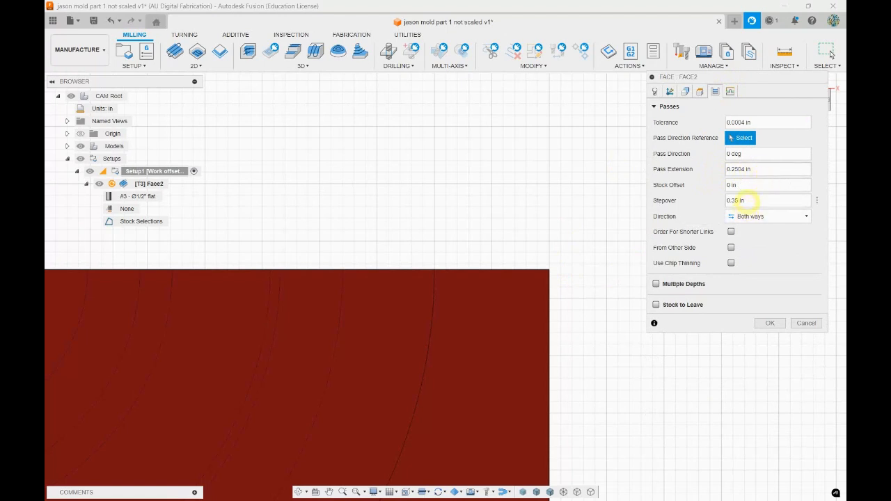
{"action": "mouse_move", "coordinate": [741, 196]}
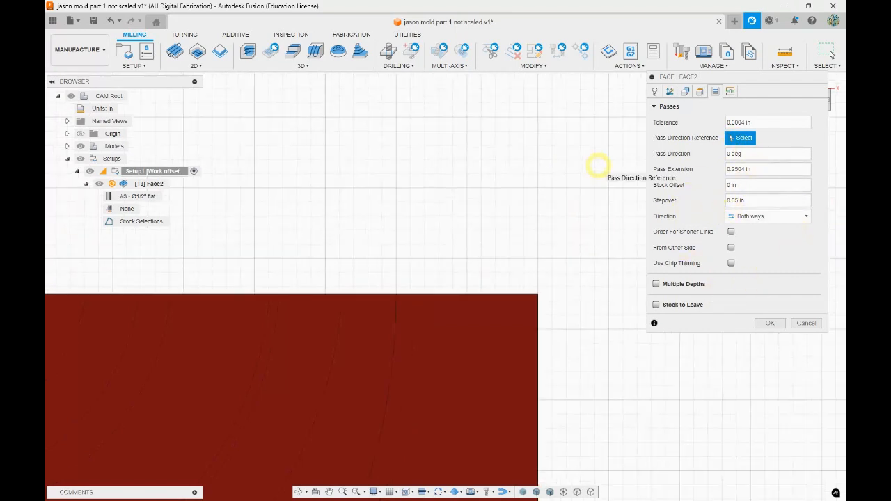
{"action": "scroll", "coordinate": [592, 178], "scroll_direction": "down", "scroll_amount": 5}
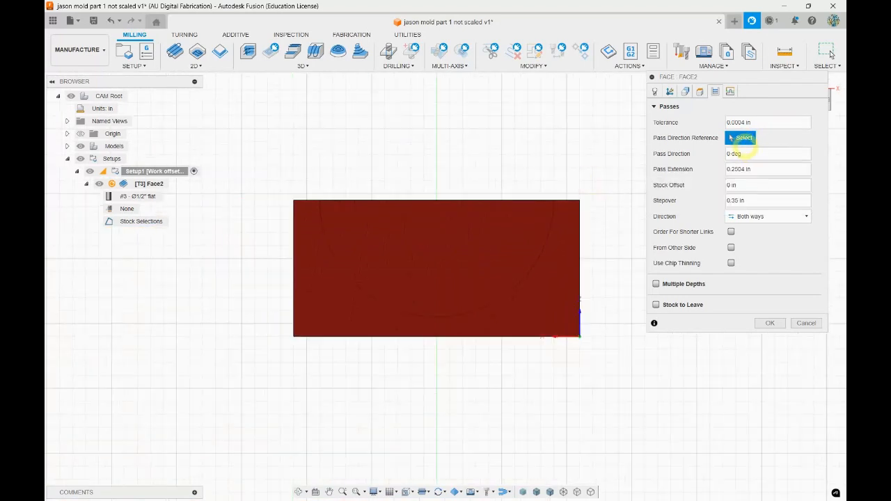
{"action": "middle_click_drag", "start_coordinate": [563, 111], "coordinate": [529, 195], "text": "shift"}
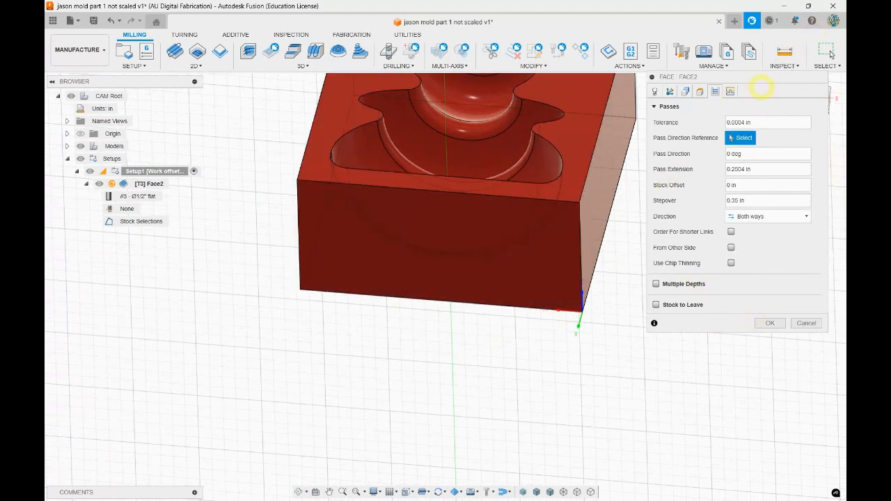
Check the Face operation's linking settings, generate its toolpath, and inspect the passes over the mold block
{"action": "left_click", "coordinate": [730, 91]}
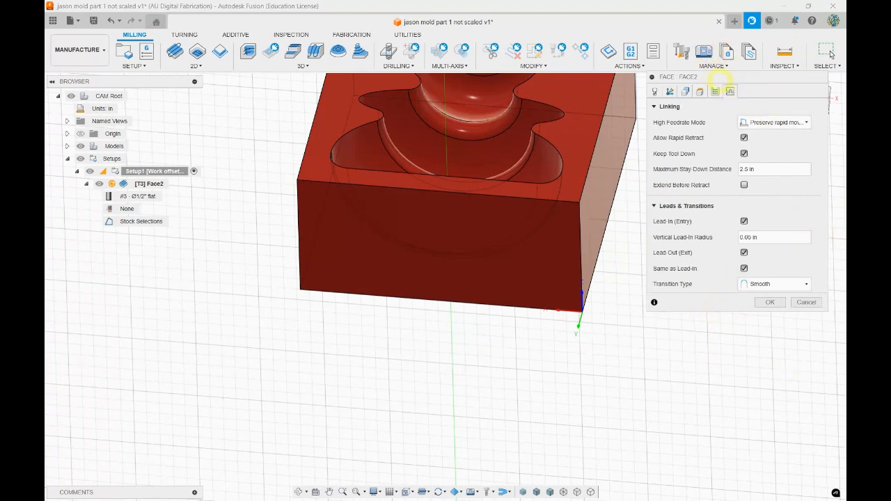
{"action": "left_click", "coordinate": [771, 303]}
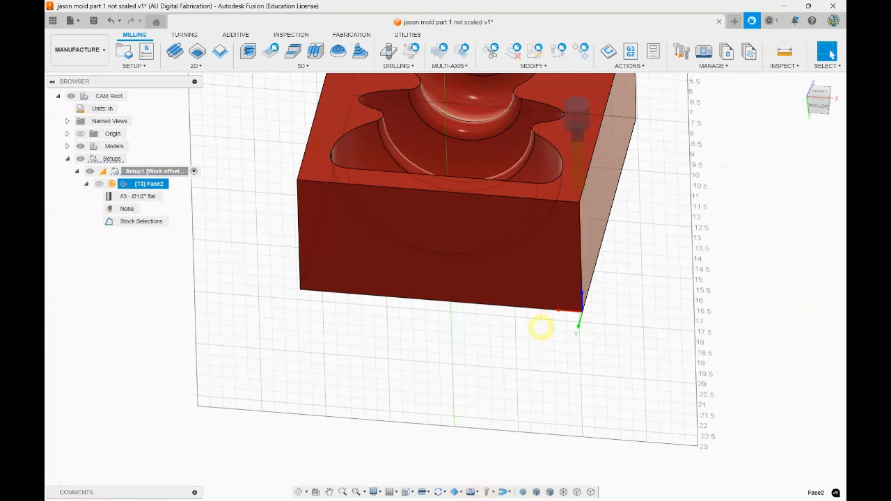
{"action": "scroll", "coordinate": [591, 402], "scroll_direction": "down", "scroll_amount": 5}
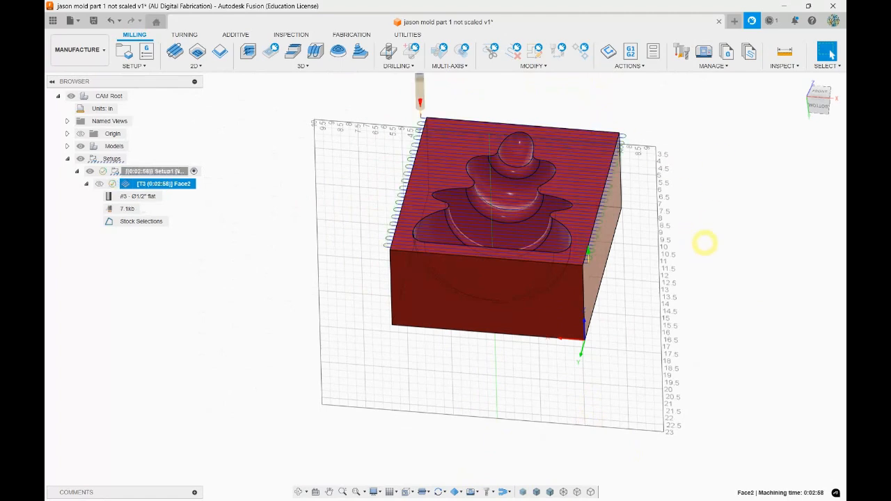
{"action": "middle_click_drag", "start_coordinate": [704, 227], "coordinate": [684, 238], "text": "shift"}
{"action": "scroll", "coordinate": [540, 154], "scroll_direction": "down", "scroll_amount": 3}
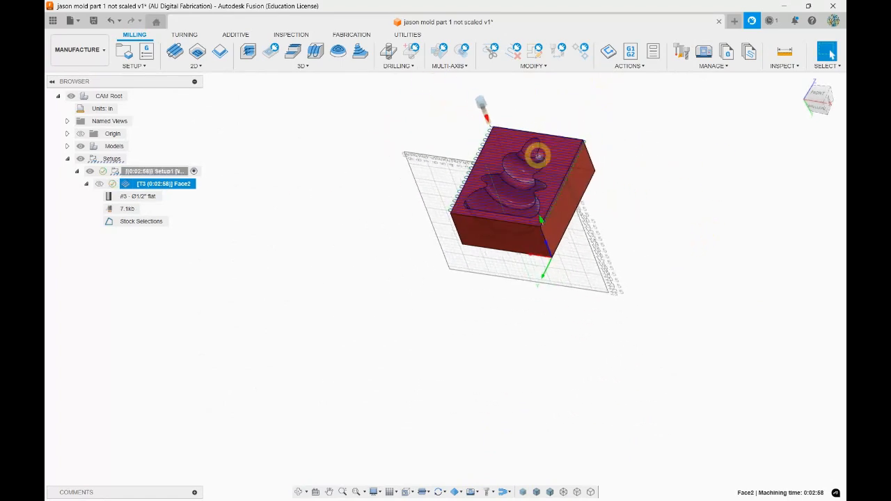
Run the simulation of the Face toolpath and hide the models so only the stock and tool are displayed
{"action": "scroll", "coordinate": [535, 162], "scroll_direction": "up", "scroll_amount": 5}
{"action": "middle_click_drag", "start_coordinate": [534, 163], "coordinate": [633, 69], "text": "shift"}
{"action": "left_click", "coordinate": [630, 66]}
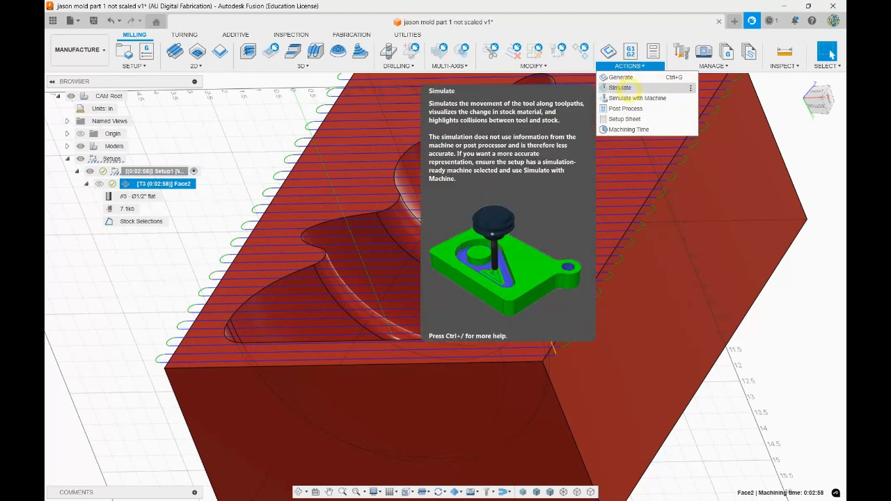
{"action": "left_click", "coordinate": [620, 87]}
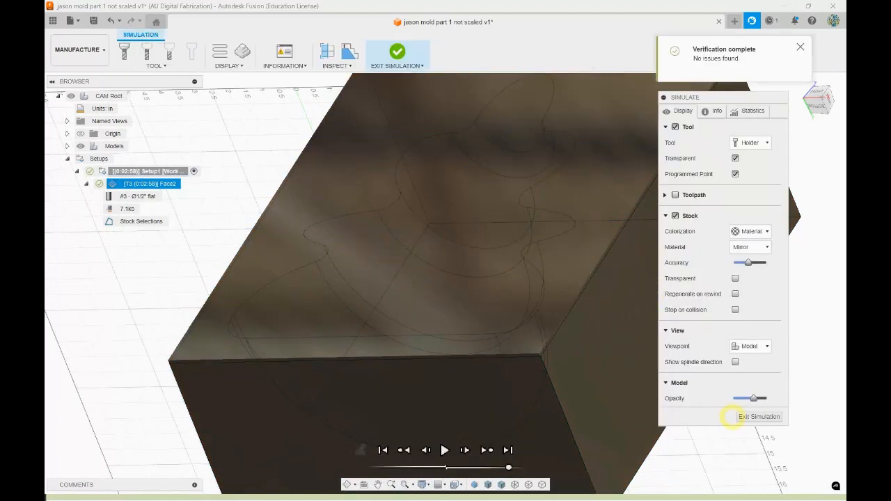
{"action": "left_click", "coordinate": [444, 449]}
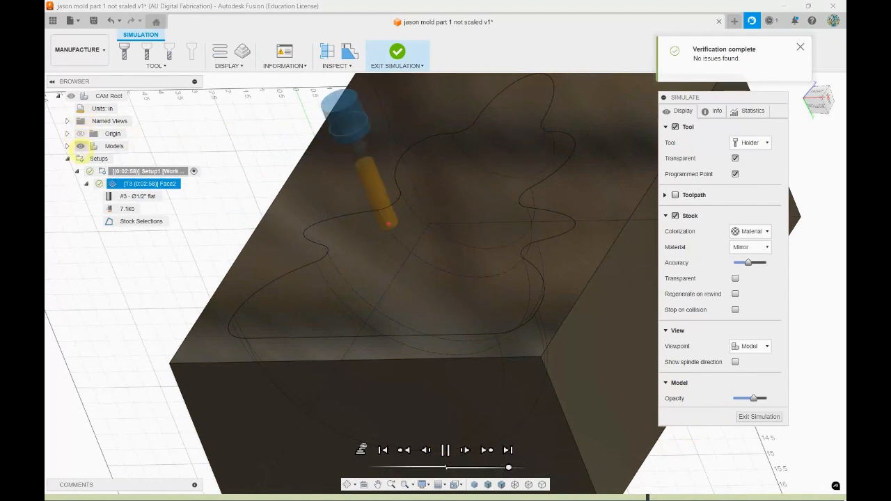
{"action": "left_click", "coordinate": [80, 146]}
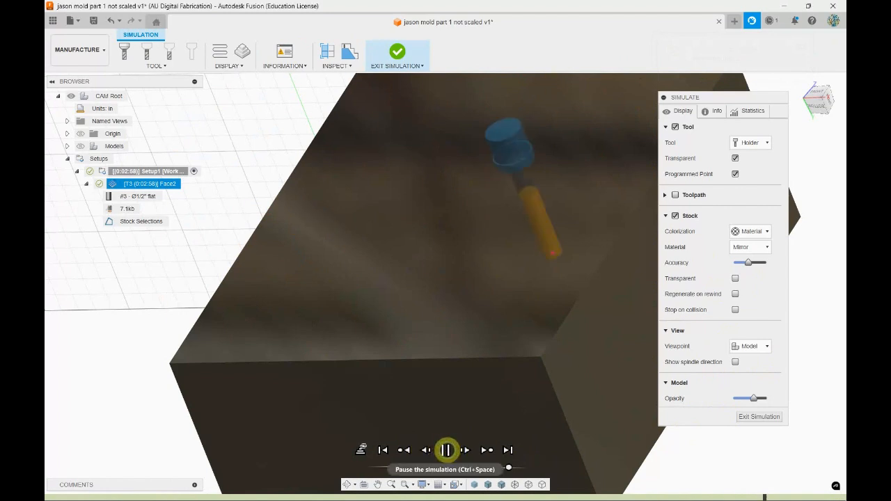
Slow down the Face simulation's playback and display the toolpath over the stock
{"action": "left_click", "coordinate": [446, 450]}
{"action": "left_click_drag", "start_coordinate": [509, 467], "coordinate": [473, 467]}
{"action": "left_click", "coordinate": [444, 450]}
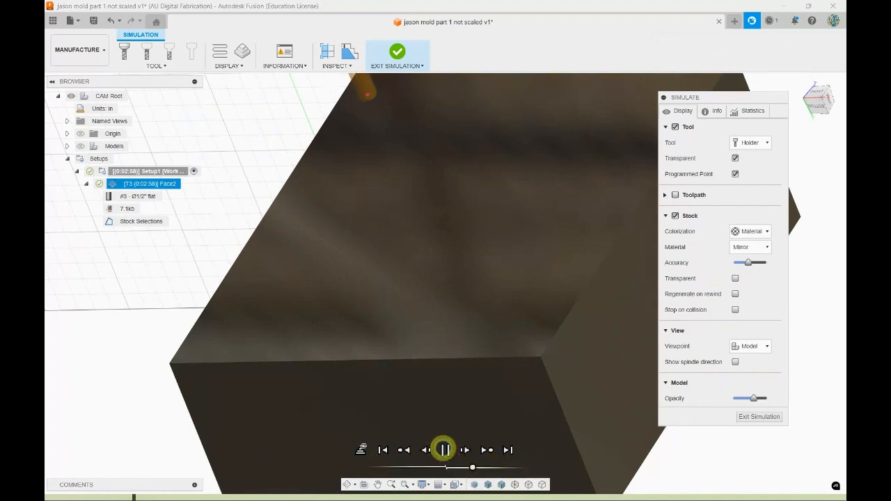
{"action": "scroll", "coordinate": [341, 402], "scroll_direction": "down", "scroll_amount": 5}
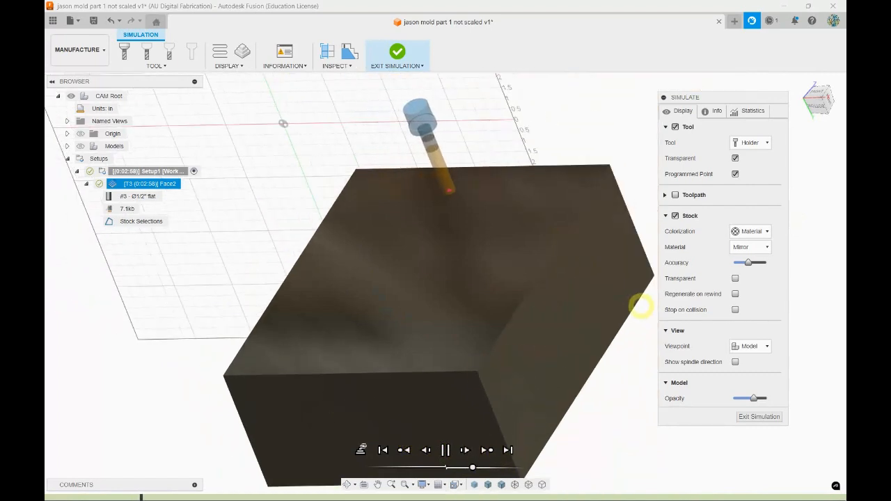
{"action": "left_click", "coordinate": [674, 195]}
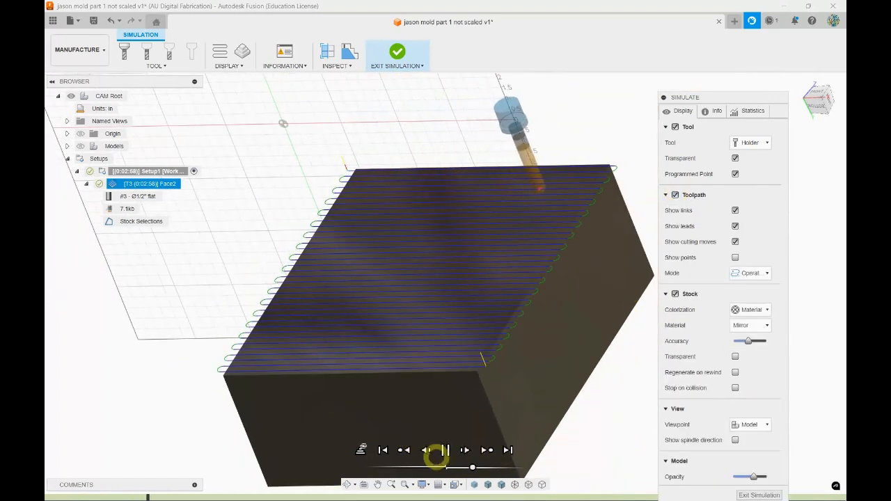
{"action": "left_click_drag", "start_coordinate": [473, 467], "coordinate": [484, 467]}
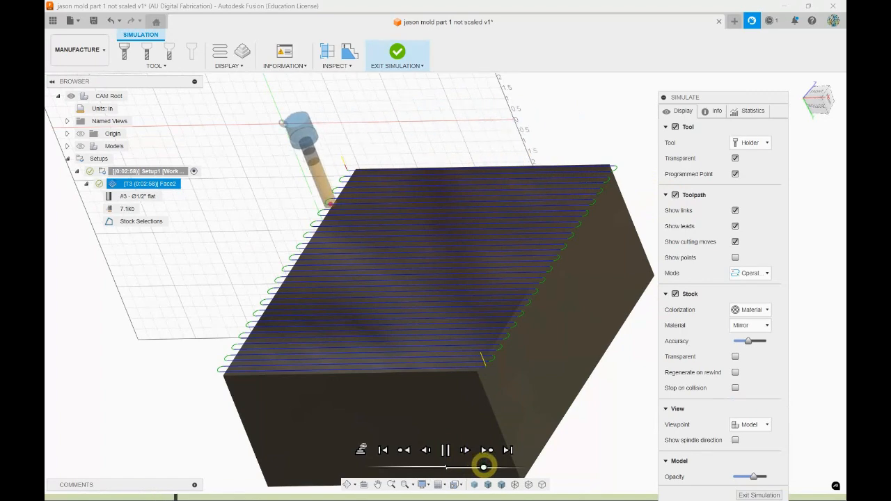
Inspect the simulated facing passes from the side, exit the simulation and show the models again
{"action": "middle_click_drag", "start_coordinate": [490, 379], "coordinate": [464, 339], "text": "shift"}
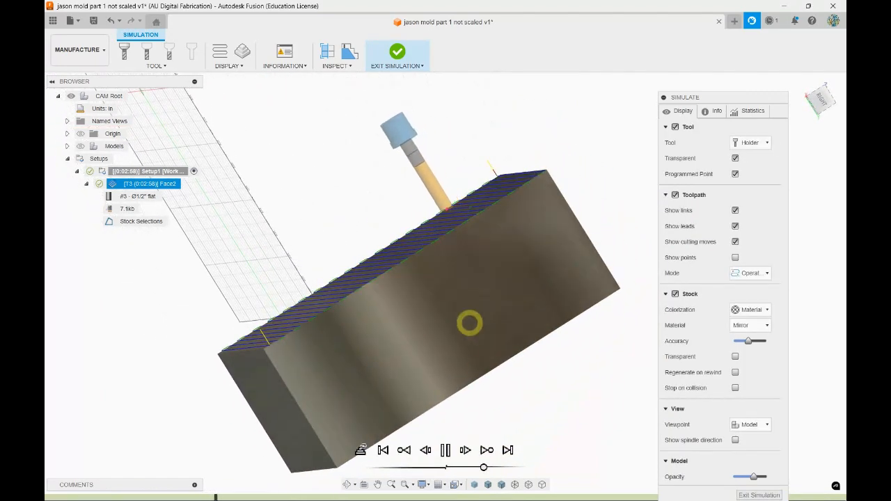
{"action": "middle_click_drag", "start_coordinate": [457, 269], "coordinate": [469, 256], "text": "shift"}
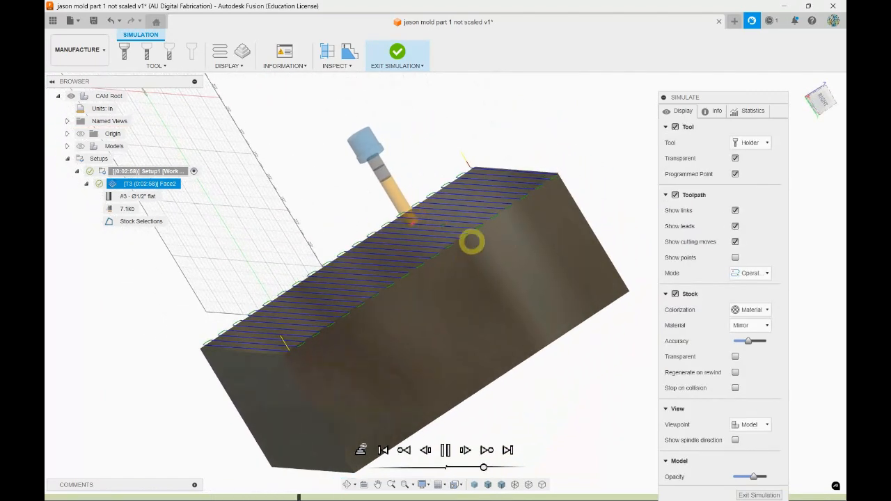
{"action": "scroll", "coordinate": [469, 256], "scroll_direction": "up", "scroll_amount": 4}
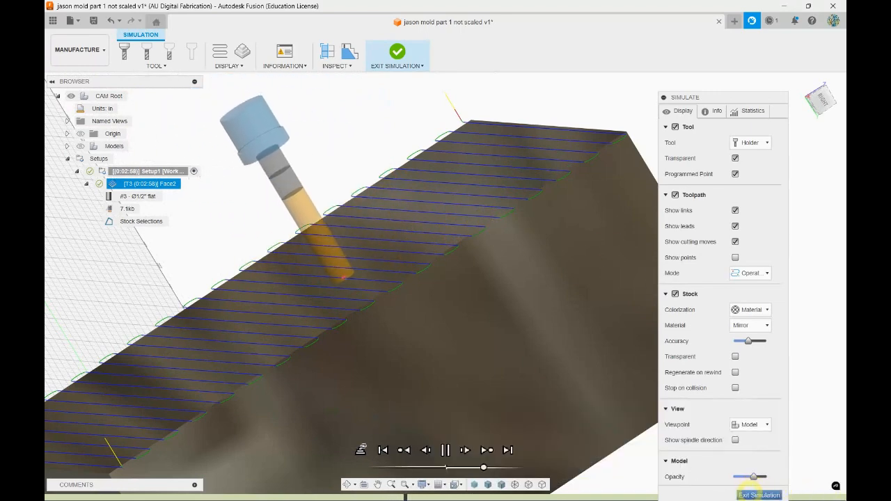
{"action": "left_click", "coordinate": [759, 495]}
{"action": "scroll", "coordinate": [614, 267], "scroll_direction": "up", "scroll_amount": 4}
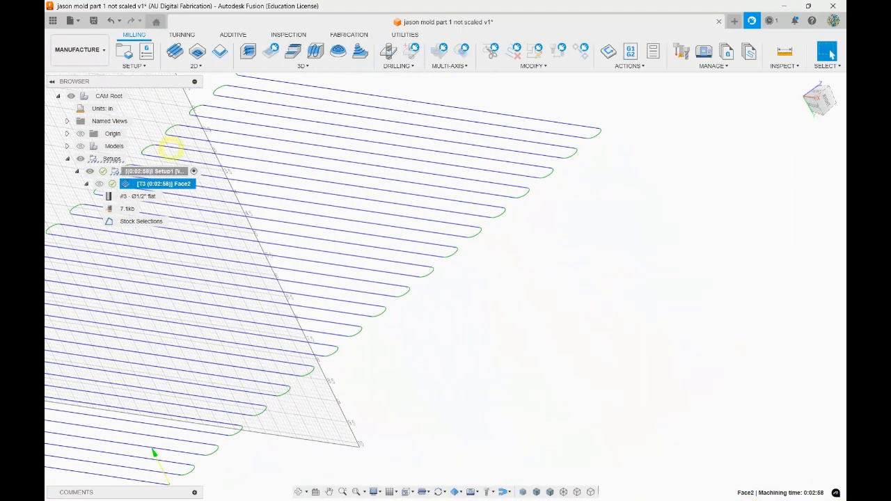
{"action": "left_click", "coordinate": [80, 145]}
{"action": "scroll", "coordinate": [759, 282], "scroll_direction": "down", "scroll_amount": 4}
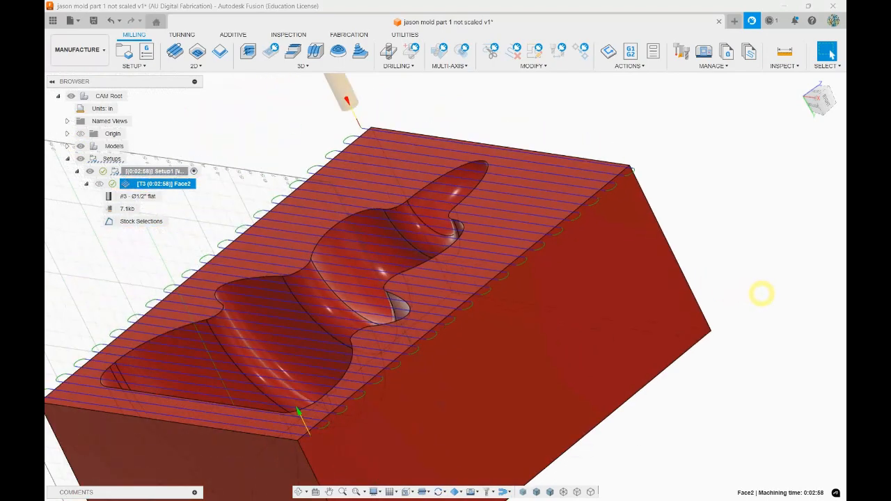
{"action": "middle_click_drag", "start_coordinate": [756, 272], "coordinate": [633, 243], "text": "shift"}
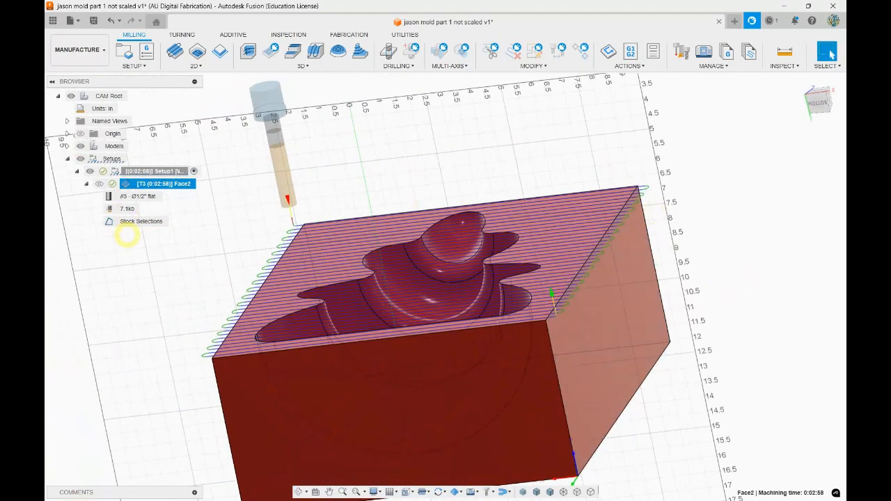
{"action": "middle_click_drag", "start_coordinate": [420, 155], "coordinate": [419, 161], "text": "shift"}
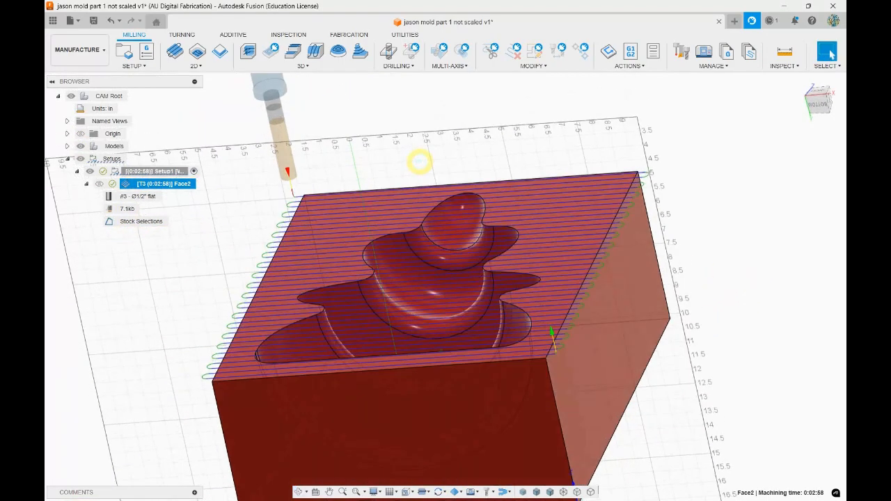
{"action": "left_click", "coordinate": [196, 65]}
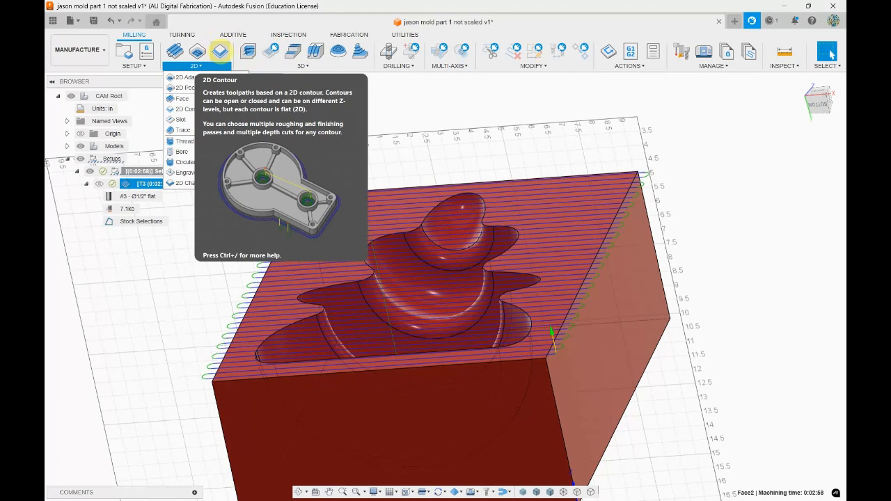
{"action": "left_click", "coordinate": [318, 175]}
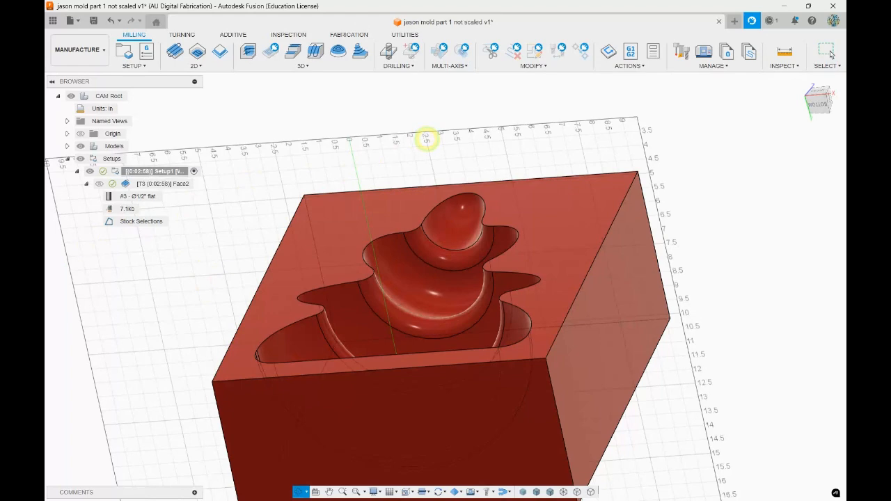
{"action": "middle_click_drag", "start_coordinate": [428, 139], "coordinate": [428, 125], "text": "shift"}
Start a 3D Pocket Clearing operation in Setup1 and open its geometry settings
{"action": "left_click", "coordinate": [315, 66]}
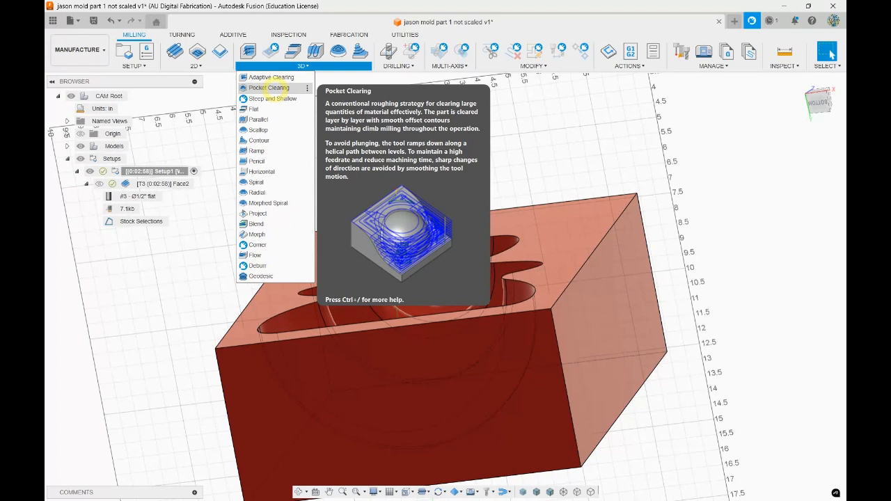
{"action": "left_click", "coordinate": [270, 87]}
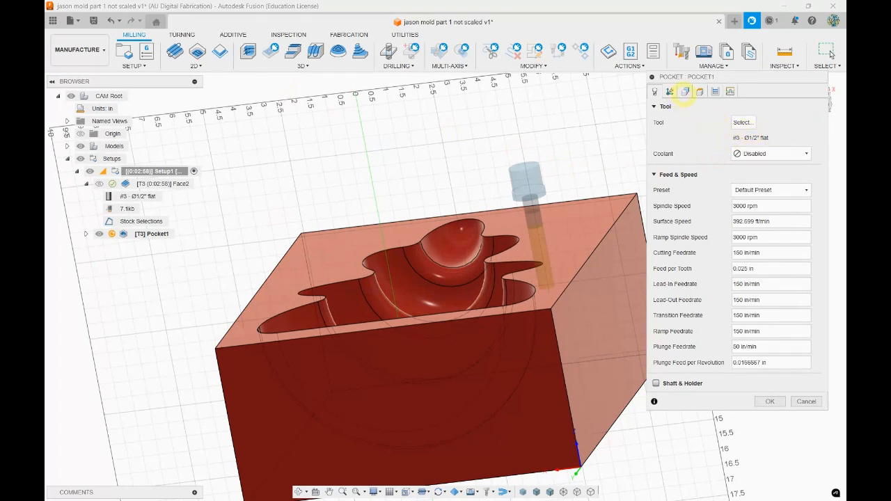
{"action": "left_click", "coordinate": [686, 91]}
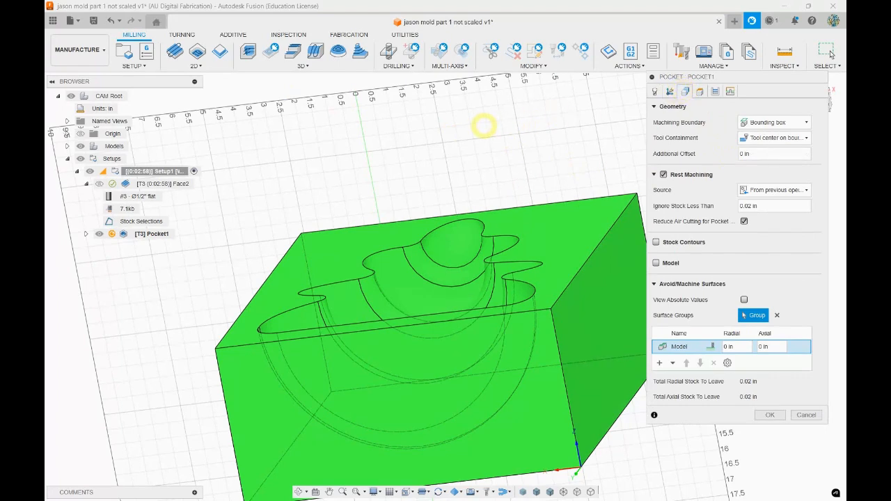
{"action": "scroll", "coordinate": [357, 174], "scroll_direction": "down", "scroll_amount": 2}
{"action": "scroll", "coordinate": [353, 171], "scroll_direction": "down", "scroll_amount": 2}
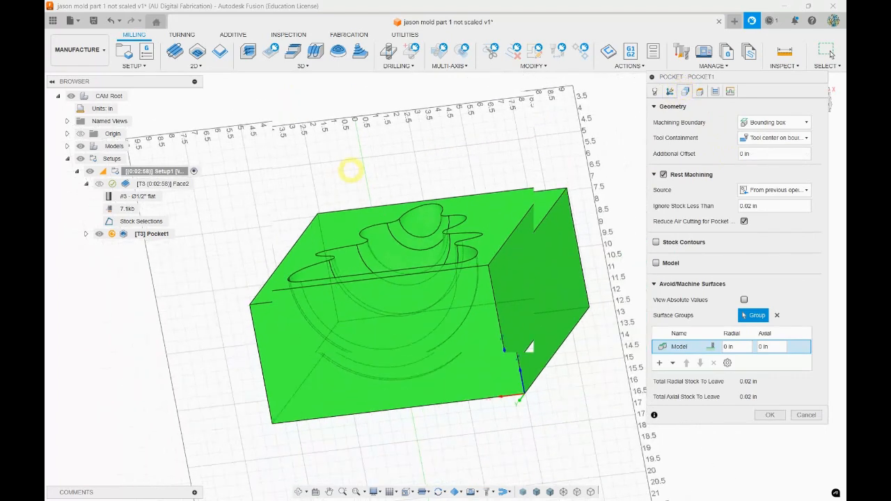
{"action": "middle_click_drag", "start_coordinate": [503, 140], "coordinate": [509, 161], "text": "shift"}
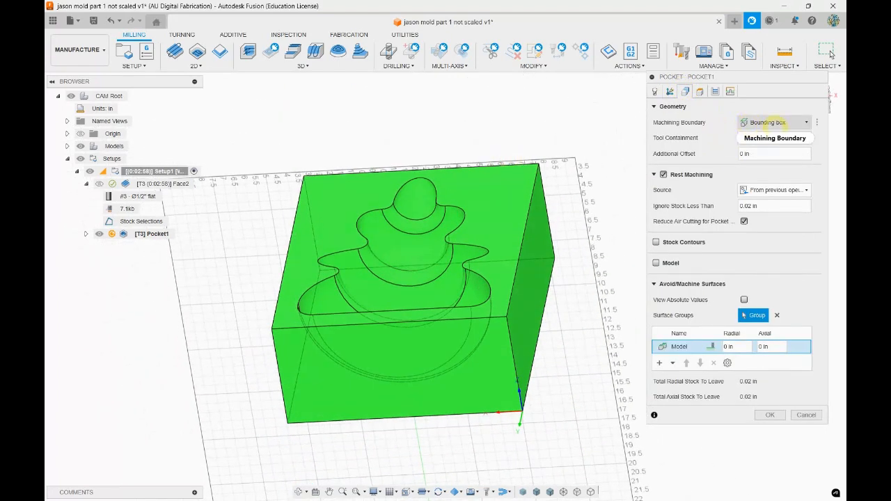
Set the Pocket operation's machining boundary to Selection, using the cavity's top outline as a closed chain
{"action": "left_click", "coordinate": [766, 122]}
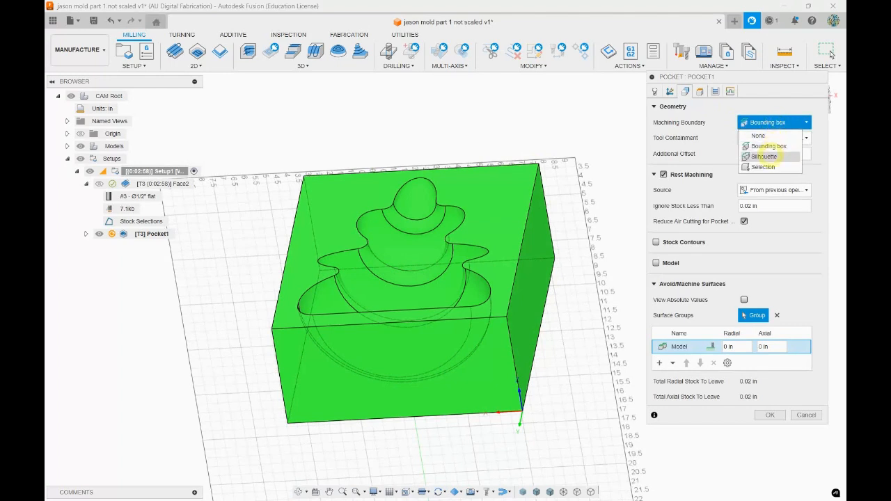
{"action": "left_click", "coordinate": [764, 167]}
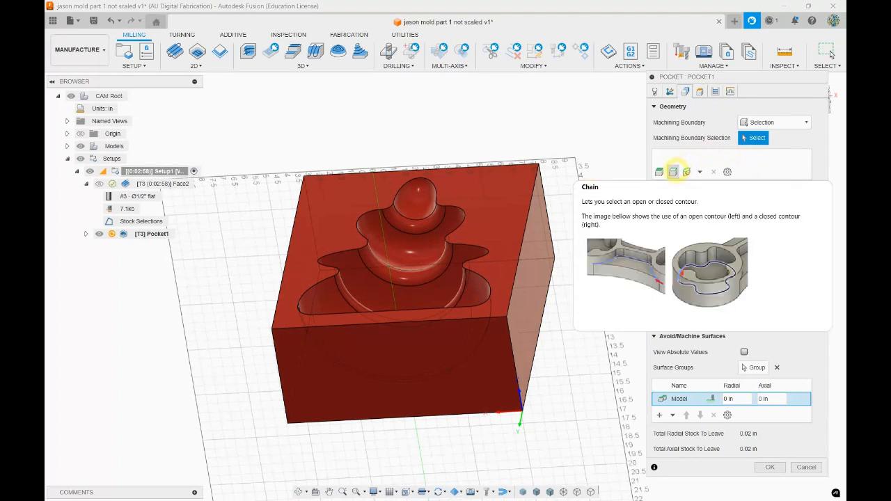
{"action": "left_click", "coordinate": [673, 172]}
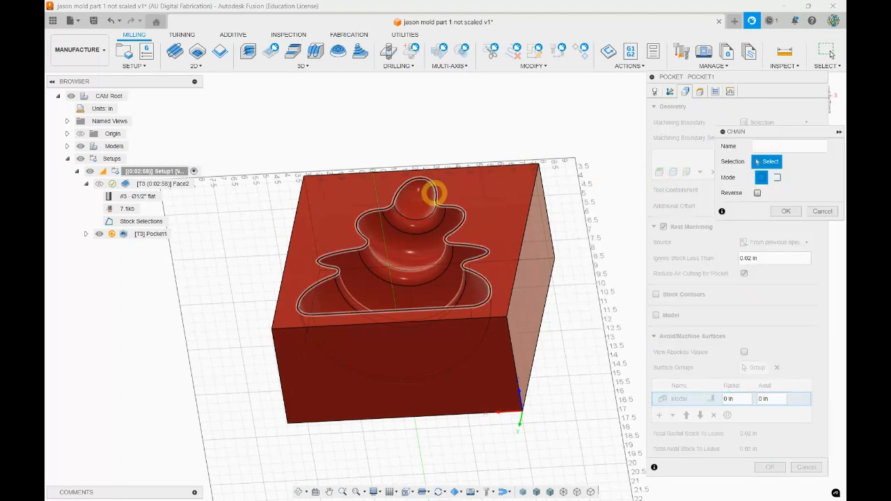
{"action": "left_click", "coordinate": [433, 193]}
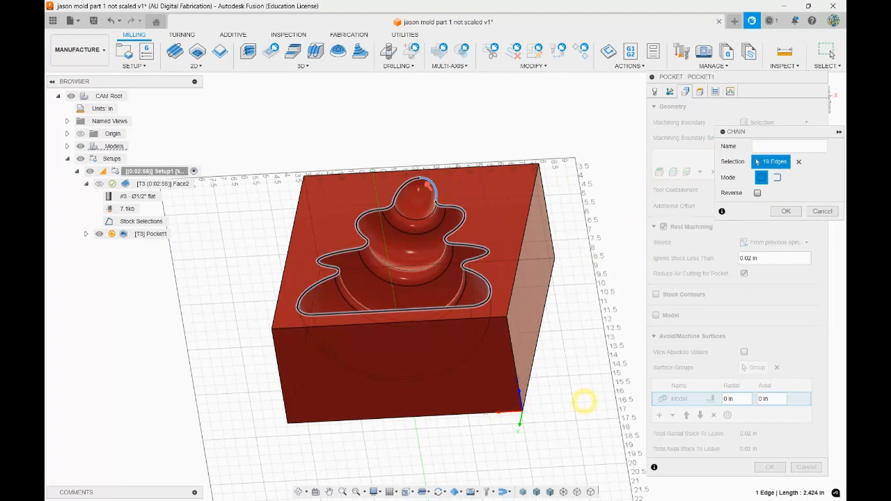
{"action": "middle_click_drag", "start_coordinate": [585, 386], "coordinate": [625, 339], "text": "shift"}
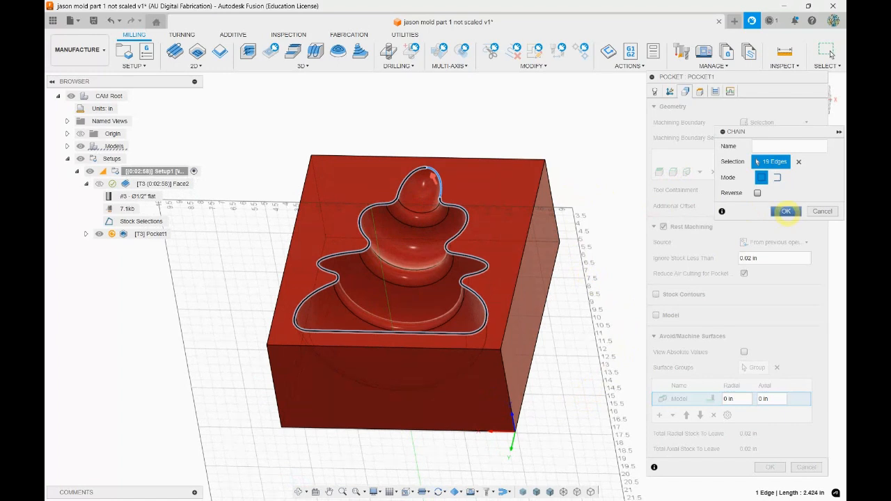
{"action": "left_click", "coordinate": [786, 211]}
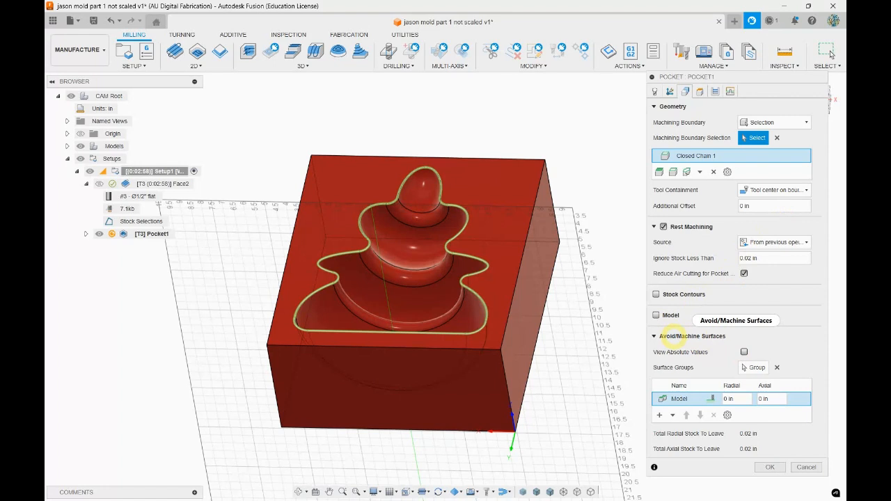
Add the block's top face as an Avoid surface group with 0 in clearances and generate the Pocket Clearing toolpath
{"action": "mouse_move", "coordinate": [674, 336]}
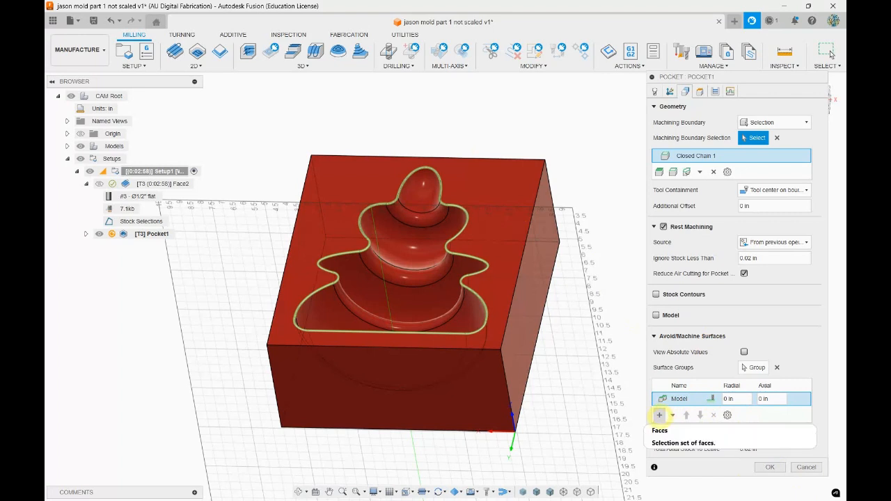
{"action": "left_click", "coordinate": [660, 415]}
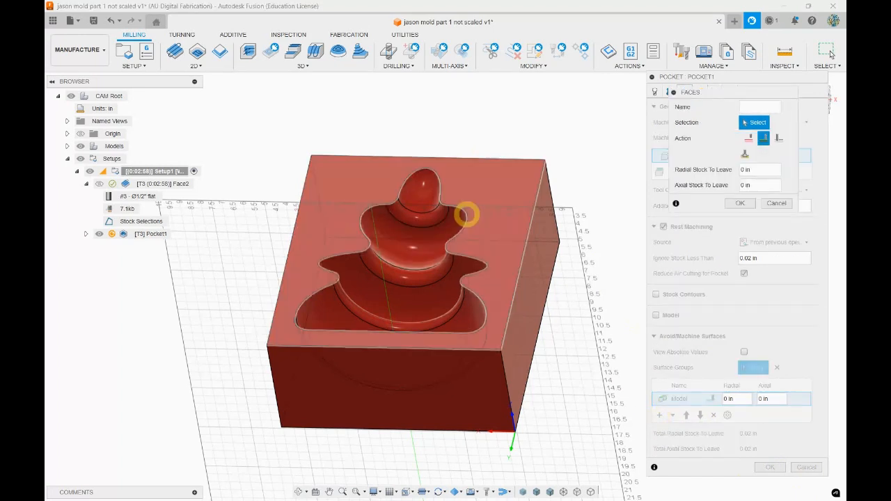
{"action": "left_click", "coordinate": [496, 214]}
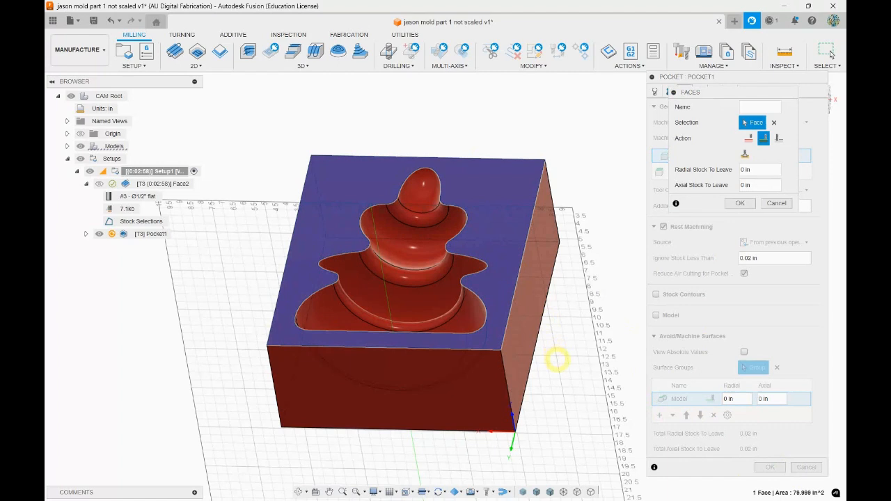
{"action": "middle_click_drag", "start_coordinate": [575, 367], "coordinate": [575, 357], "text": "shift"}
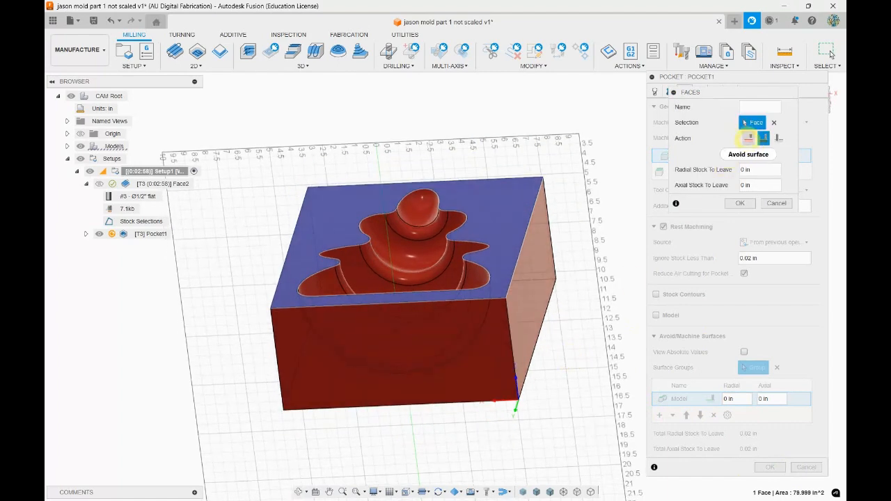
{"action": "left_click", "coordinate": [747, 138]}
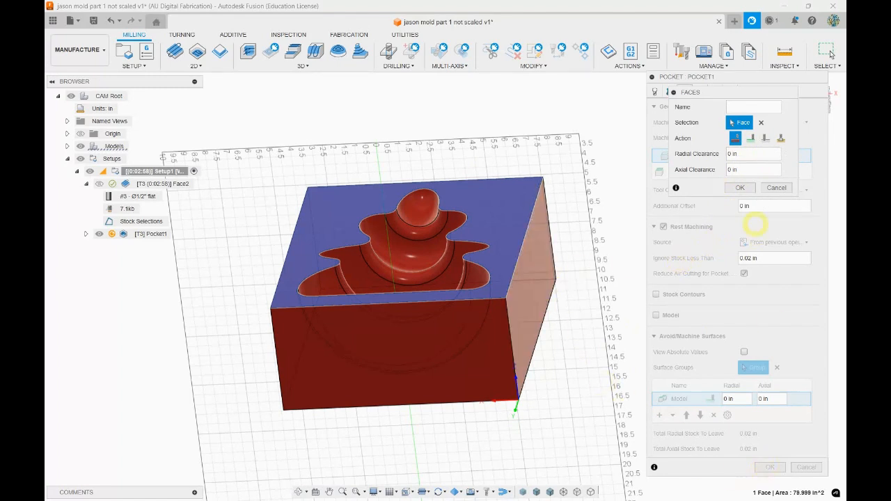
{"action": "left_click", "coordinate": [740, 188]}
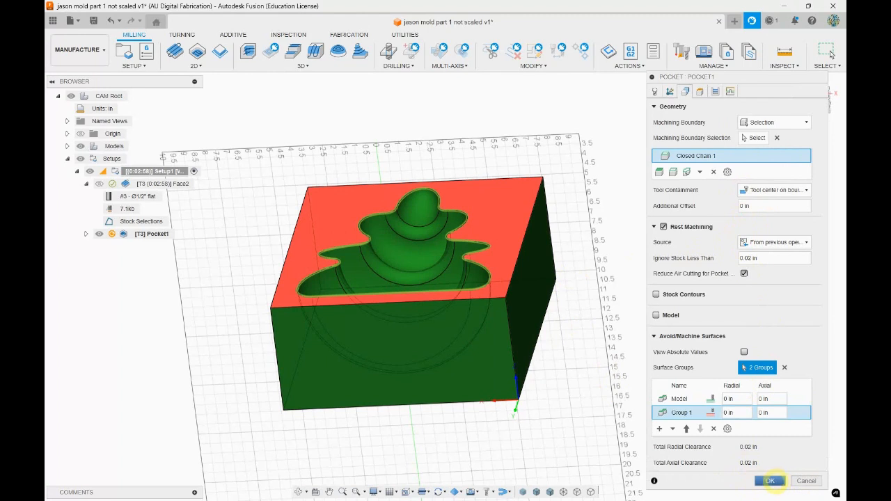
{"action": "left_click", "coordinate": [770, 480]}
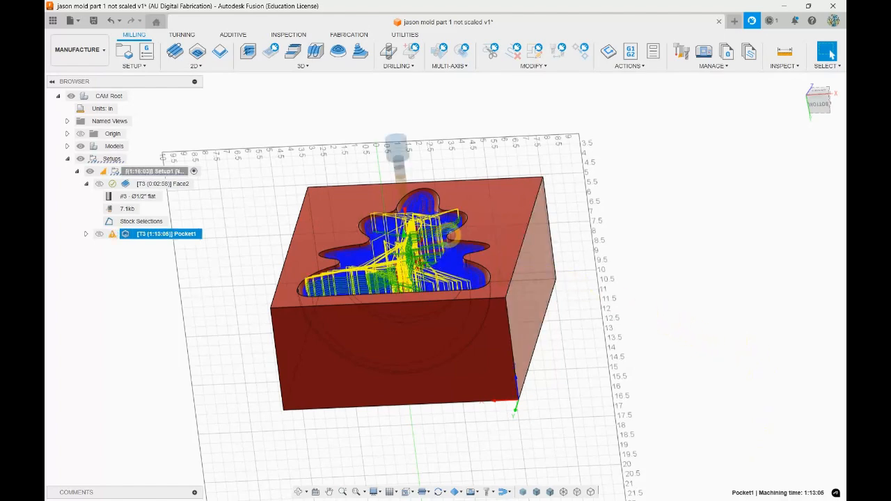
Simulate the Pocket Clearing toolpath with the toolpath lines hidden, playing it faster and then jumping to the end
{"action": "middle_click_drag", "start_coordinate": [451, 236], "coordinate": [450, 259], "text": "shift"}
{"action": "scroll", "coordinate": [425, 257], "scroll_direction": "down", "scroll_amount": 3}
{"action": "scroll", "coordinate": [425, 257], "scroll_direction": "up", "scroll_amount": 6}
{"action": "middle_click_drag", "start_coordinate": [550, 326], "coordinate": [598, 215], "text": "shift"}
{"action": "left_click", "coordinate": [630, 63]}
{"action": "left_click", "coordinate": [629, 90]}
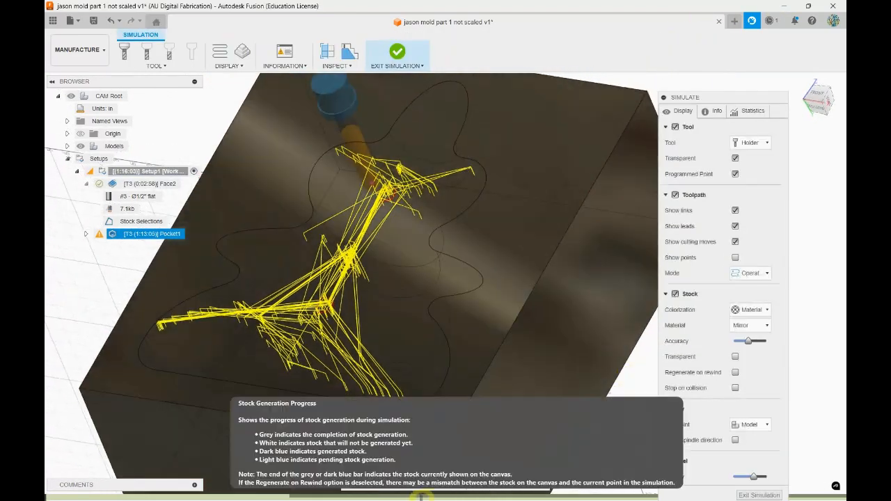
{"action": "left_click", "coordinate": [446, 450]}
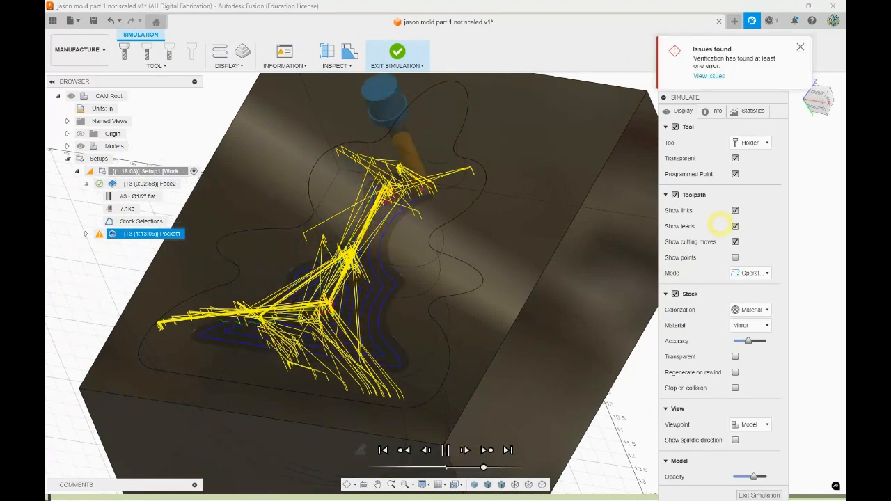
{"action": "left_click", "coordinate": [675, 195]}
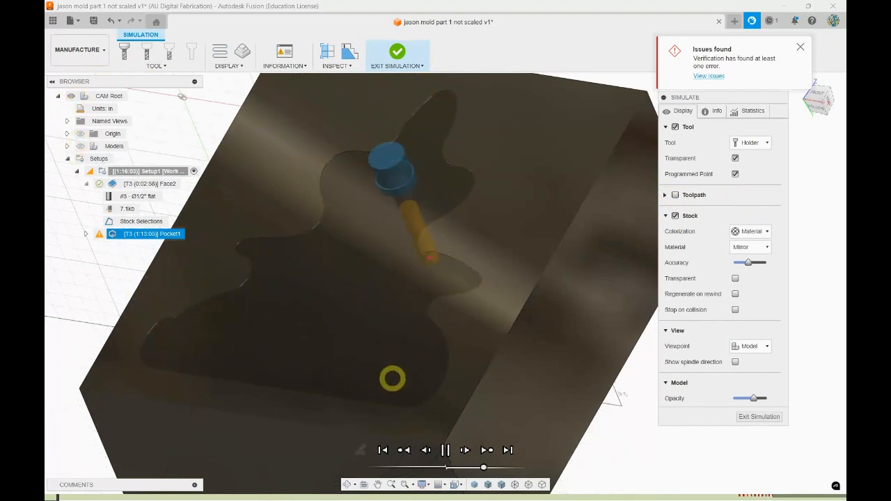
{"action": "left_click_drag", "start_coordinate": [483, 467], "coordinate": [514, 468]}
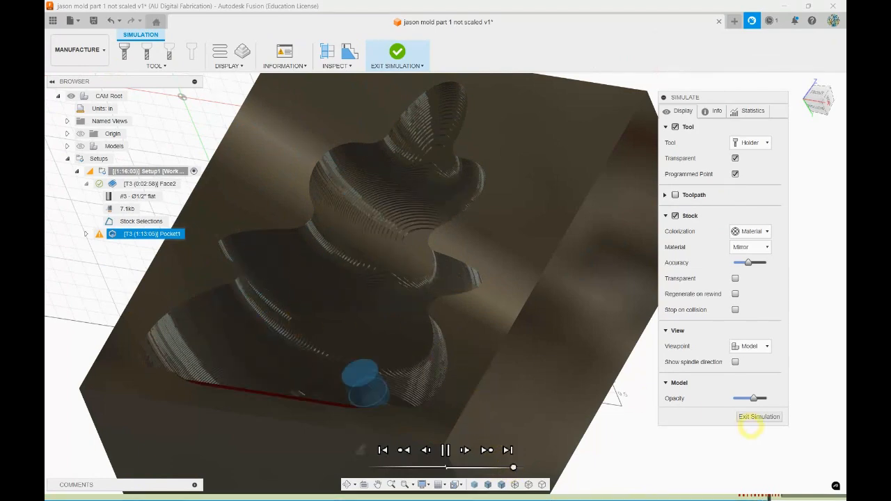
{"action": "left_click", "coordinate": [508, 449]}
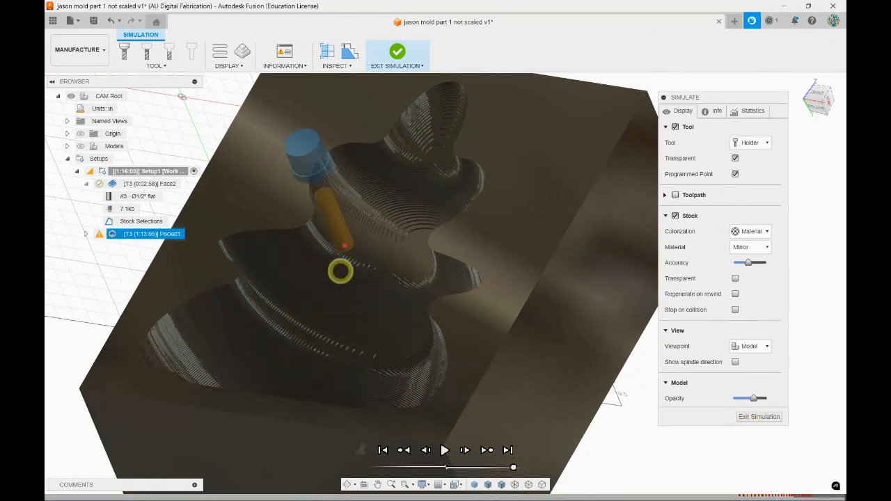
Examine the stepped surface left in the simulated cavity, from its tip to its base, from several angles and up close
{"action": "middle_click_drag", "start_coordinate": [339, 271], "coordinate": [354, 267], "text": "shift"}
{"action": "scroll", "coordinate": [421, 199], "scroll_direction": "up", "scroll_amount": 6}
{"action": "scroll", "coordinate": [445, 258], "scroll_direction": "up", "scroll_amount": 2}
{"action": "mouse_move", "coordinate": [452, 271]}
{"action": "middle_mouse_down", "text": "shift"}
{"action": "mouse_move", "coordinate": [466, 292]}
{"action": "mouse_move", "coordinate": [483, 283]}
{"action": "mouse_move", "coordinate": [400, 358]}
{"action": "mouse_move", "coordinate": [406, 349]}
{"action": "middle_mouse_up", "text": "shift"}
{"action": "scroll", "coordinate": [479, 286], "scroll_direction": "down", "scroll_amount": 4}
{"action": "scroll", "coordinate": [478, 287], "scroll_direction": "down", "scroll_amount": 3}
{"action": "scroll", "coordinate": [510, 261], "scroll_direction": "up", "scroll_amount": 3}
{"action": "scroll", "coordinate": [470, 265], "scroll_direction": "down", "scroll_amount": 5}
{"action": "middle_click_drag", "start_coordinate": [454, 304], "coordinate": [483, 306], "text": "shift"}
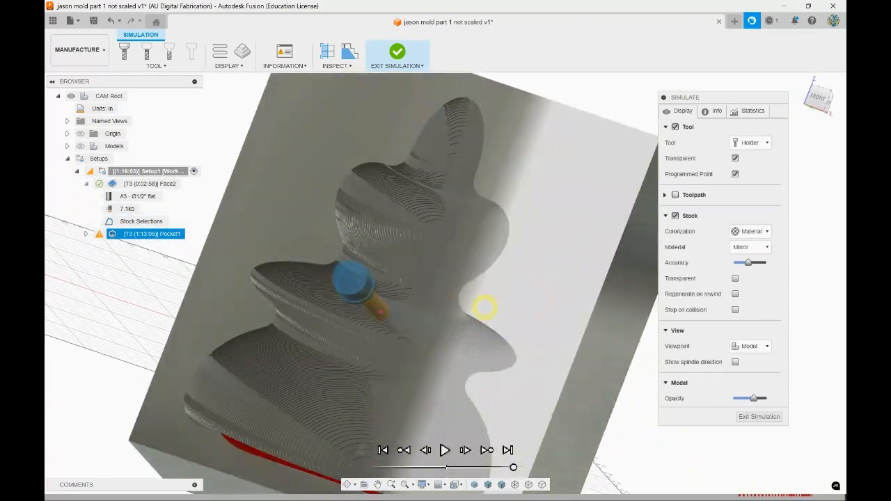
{"action": "middle_click_drag", "start_coordinate": [418, 205], "coordinate": [369, 212], "text": "shift"}
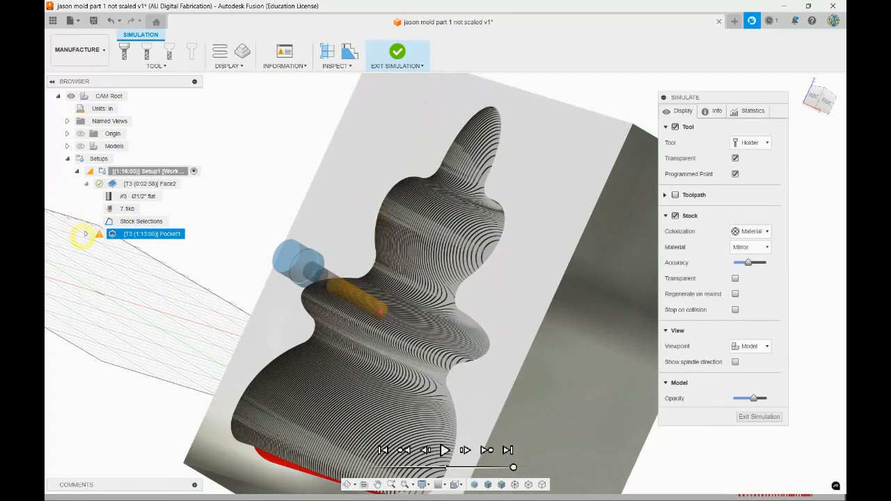
{"action": "middle_click_drag", "start_coordinate": [453, 177], "coordinate": [501, 196], "text": "shift"}
{"action": "scroll", "coordinate": [453, 181], "scroll_direction": "up", "scroll_amount": 1}
{"action": "scroll", "coordinate": [452, 161], "scroll_direction": "up", "scroll_amount": 3}
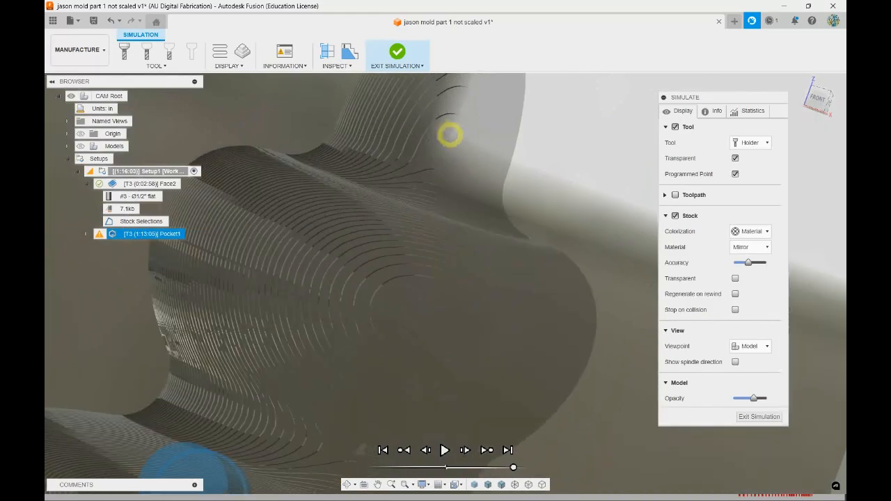
{"action": "middle_click_drag", "start_coordinate": [464, 294], "coordinate": [479, 223], "text": "shift"}
{"action": "scroll", "coordinate": [480, 223], "scroll_direction": "down", "scroll_amount": 5}
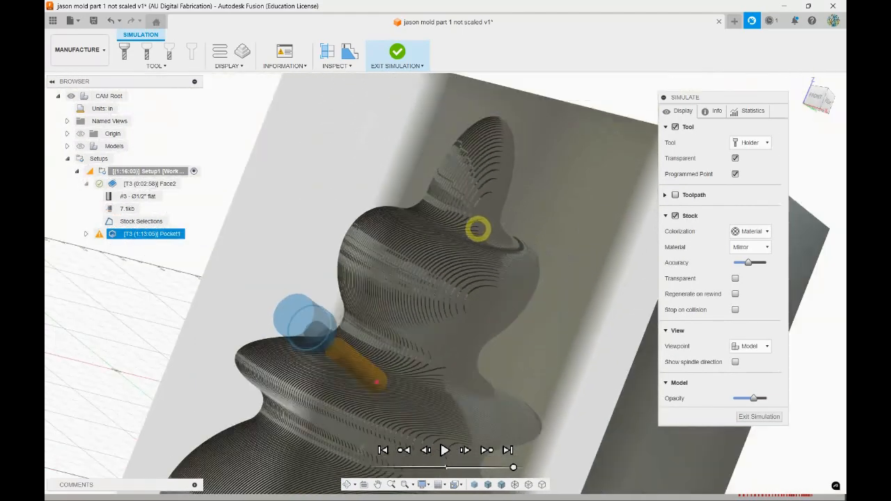
Exit the simulation, show the models again and clear the Pocket operation's selection to view the bare cavity
{"action": "left_click", "coordinate": [763, 416]}
{"action": "scroll", "coordinate": [652, 246], "scroll_direction": "up", "scroll_amount": 2}
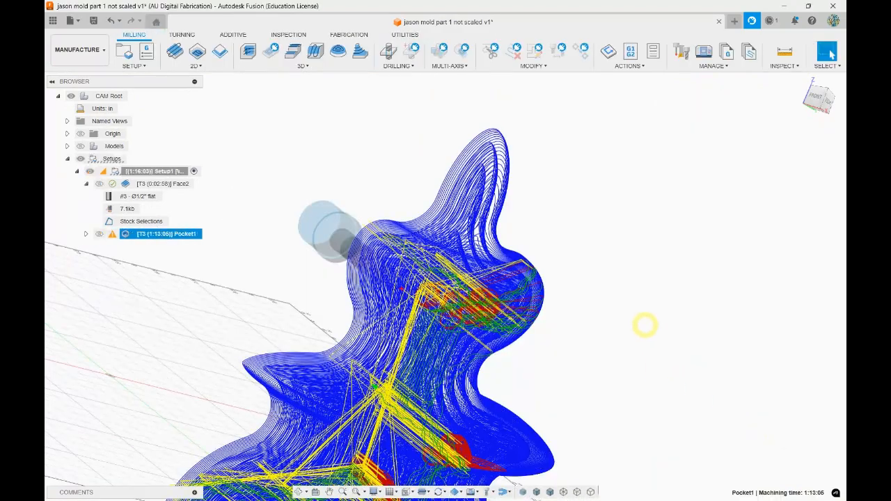
{"action": "scroll", "coordinate": [652, 247], "scroll_direction": "down", "scroll_amount": 4}
{"action": "left_click", "coordinate": [81, 146]}
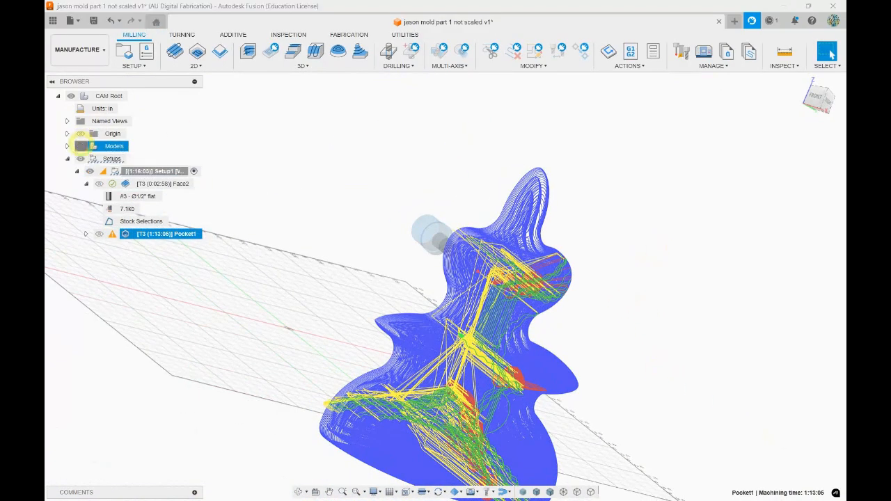
{"action": "middle_click_drag", "start_coordinate": [629, 314], "coordinate": [617, 255], "text": "shift"}
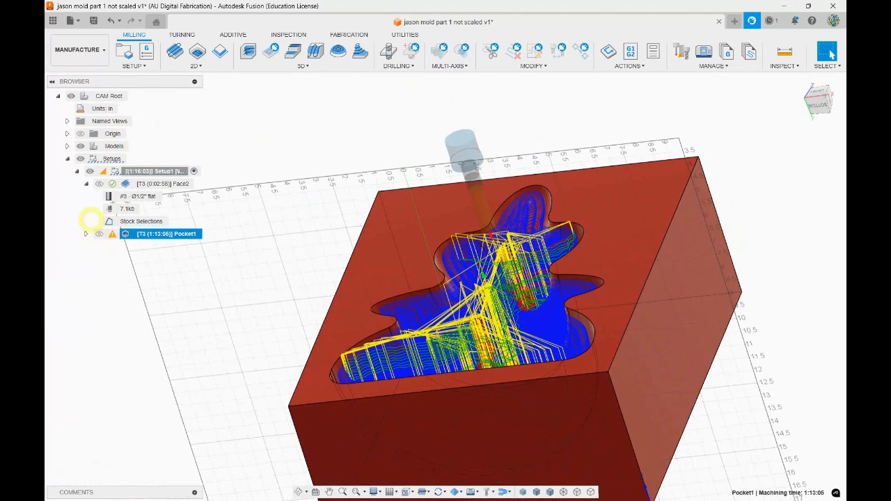
{"action": "left_click", "coordinate": [178, 311]}
{"action": "middle_click_drag", "start_coordinate": [518, 158], "coordinate": [364, 179], "text": "shift"}
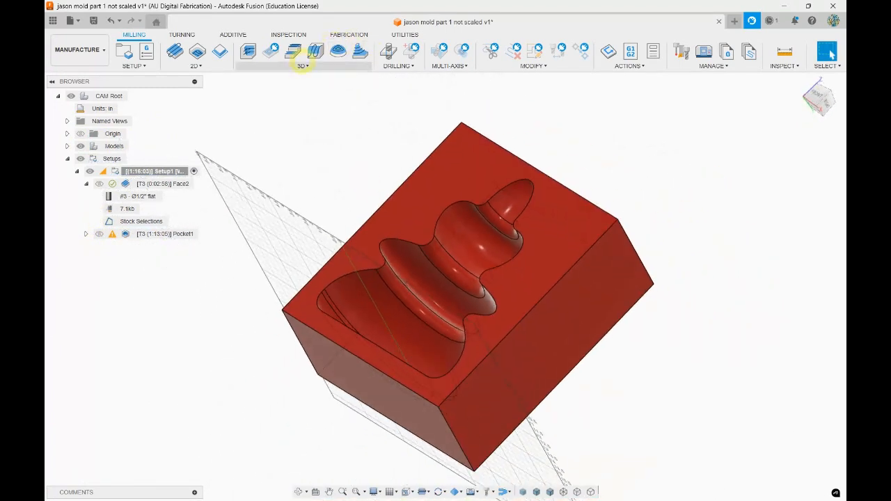
Start a 3D Scallop operation and filter the Alfred Tools 2 17 25 cloud library to ball end mills
{"action": "left_click", "coordinate": [300, 65]}
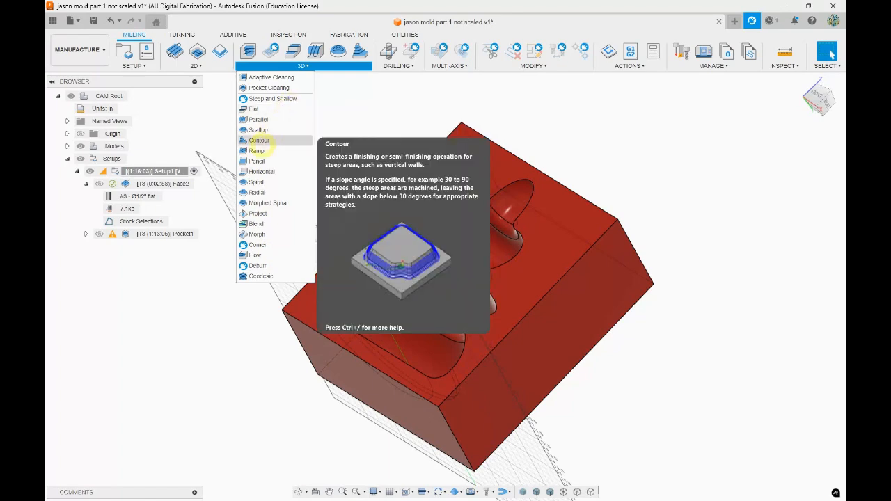
{"action": "left_click", "coordinate": [258, 130]}
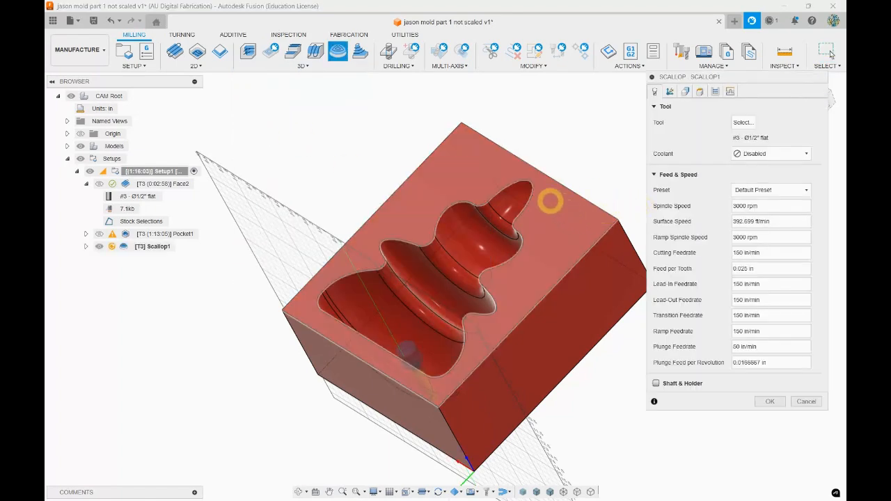
{"action": "left_click", "coordinate": [748, 123]}
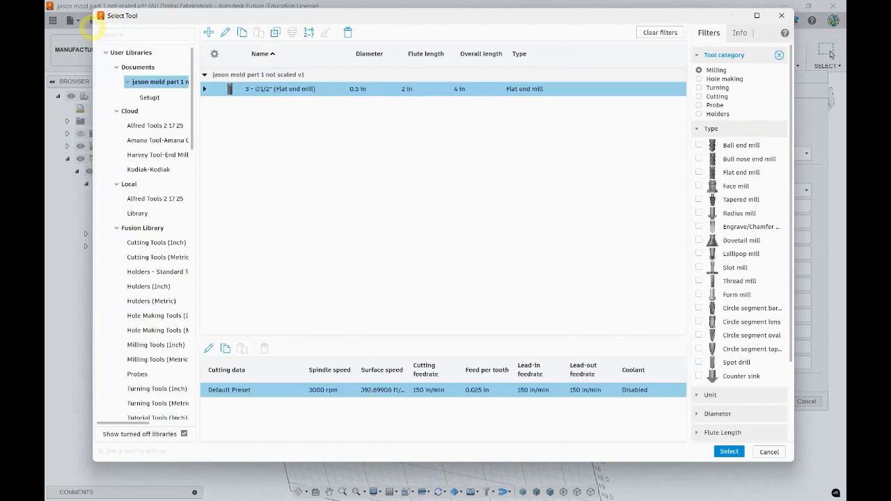
{"action": "left_click", "coordinate": [154, 126]}
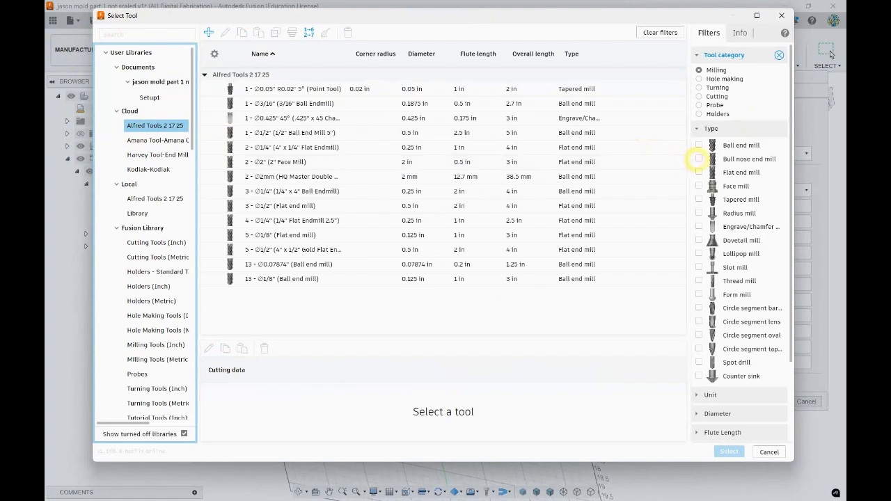
{"action": "left_click", "coordinate": [699, 159]}
{"action": "left_click", "coordinate": [699, 159]}
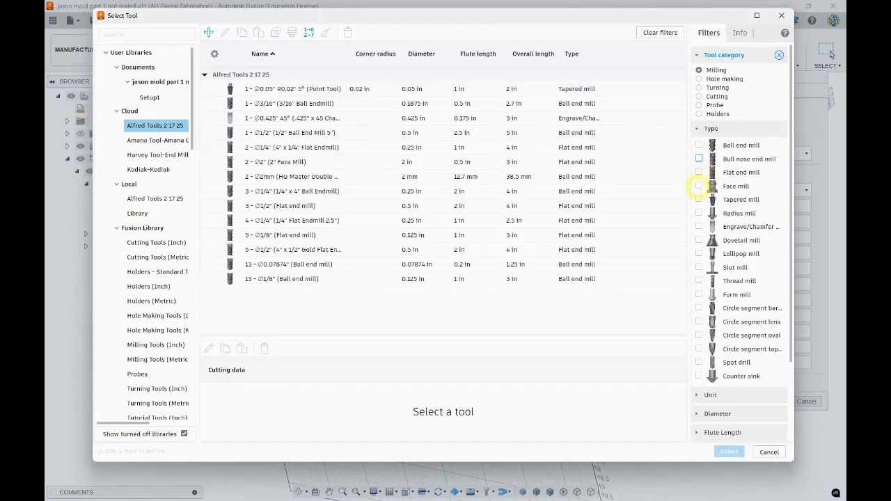
{"action": "left_click", "coordinate": [698, 144]}
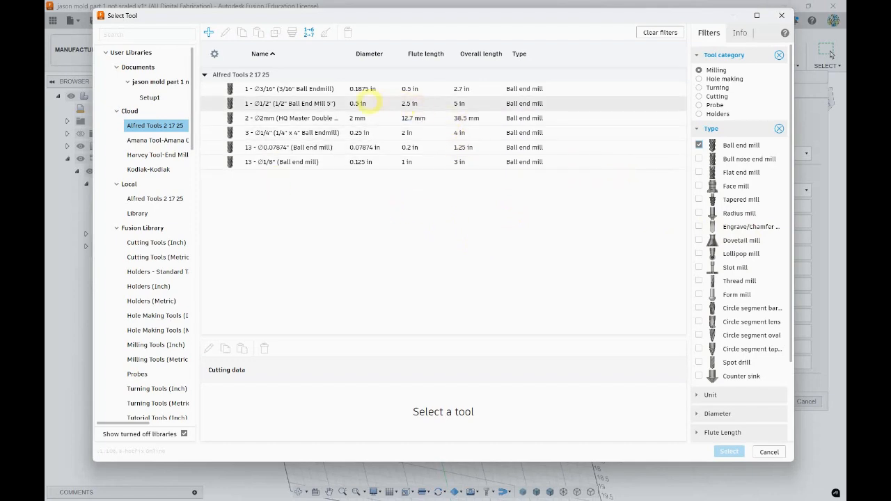
Compare the libraries' 1/2" ball end mills and assign the 5 in long one from the local Alfred Tools 2 17 25 library
{"action": "left_click", "coordinate": [364, 101]}
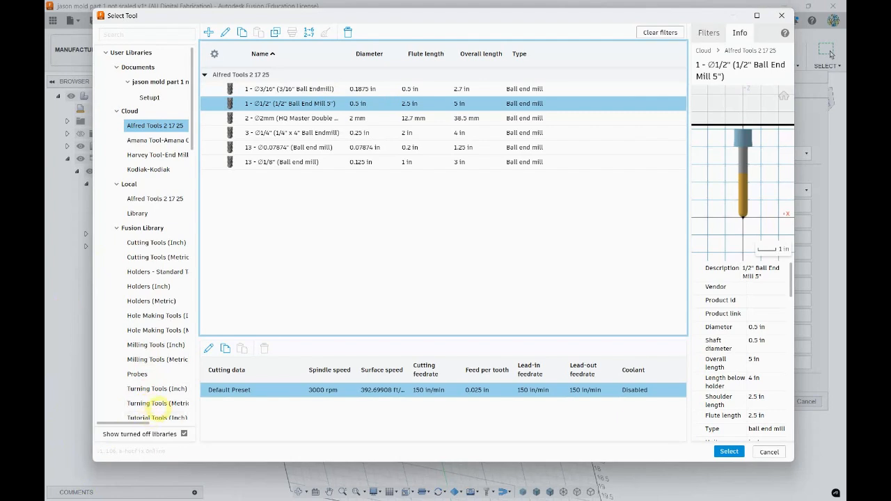
{"action": "scroll", "coordinate": [148, 403], "scroll_direction": "down", "scroll_amount": 3}
{"action": "left_click", "coordinate": [157, 355]}
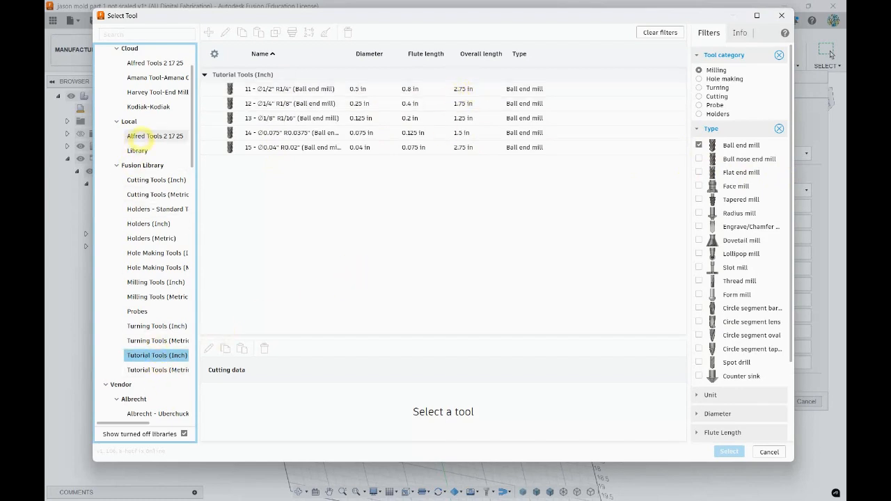
{"action": "left_click", "coordinate": [136, 136]}
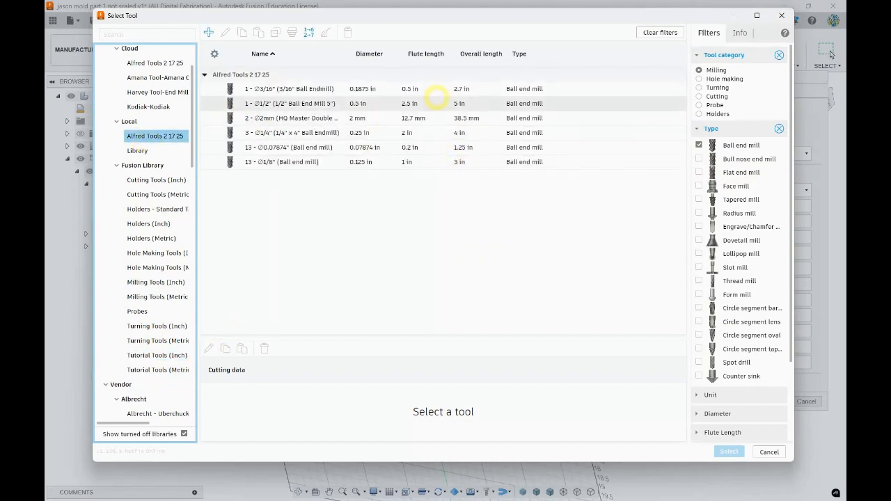
{"action": "double_click", "coordinate": [459, 103]}
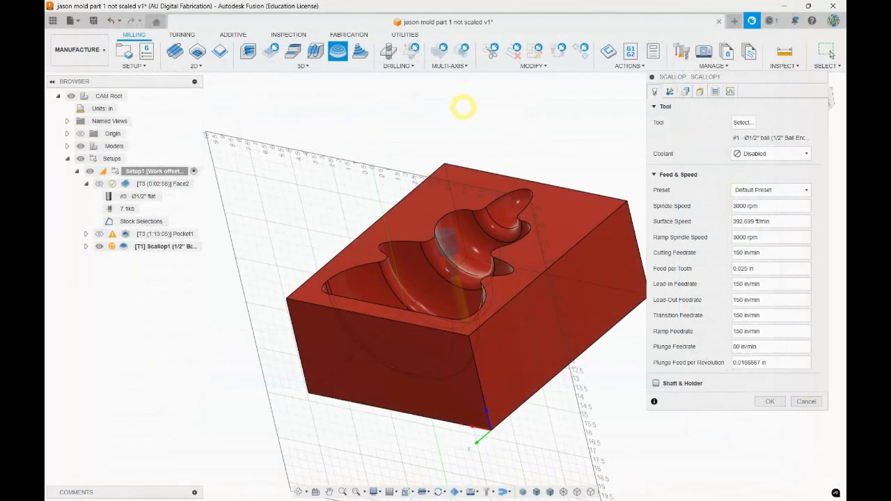
Set the Scallop operation's machining boundary to Selection, using the cavity's top outline as a closed chain
{"action": "left_click", "coordinate": [685, 92]}
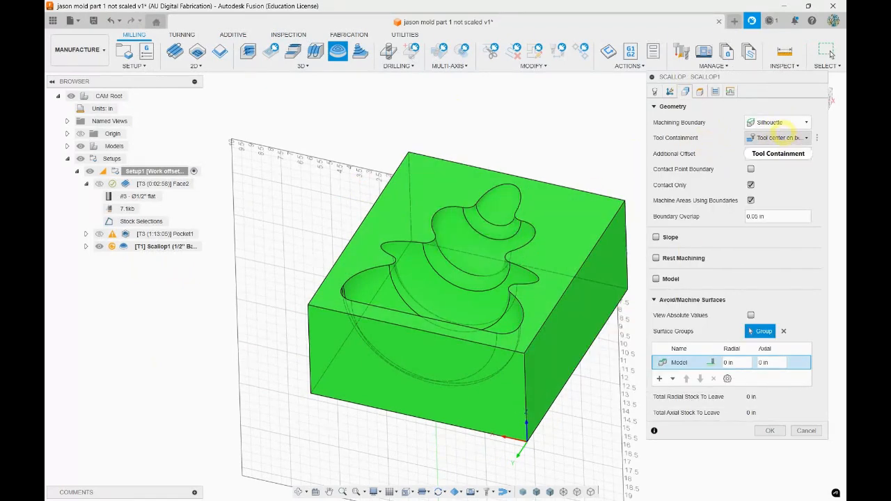
{"action": "left_click", "coordinate": [777, 123]}
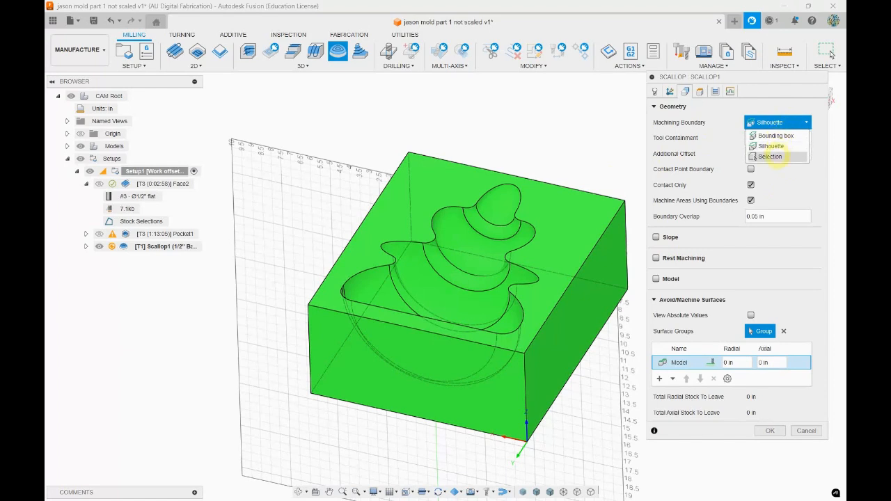
{"action": "left_click", "coordinate": [771, 157]}
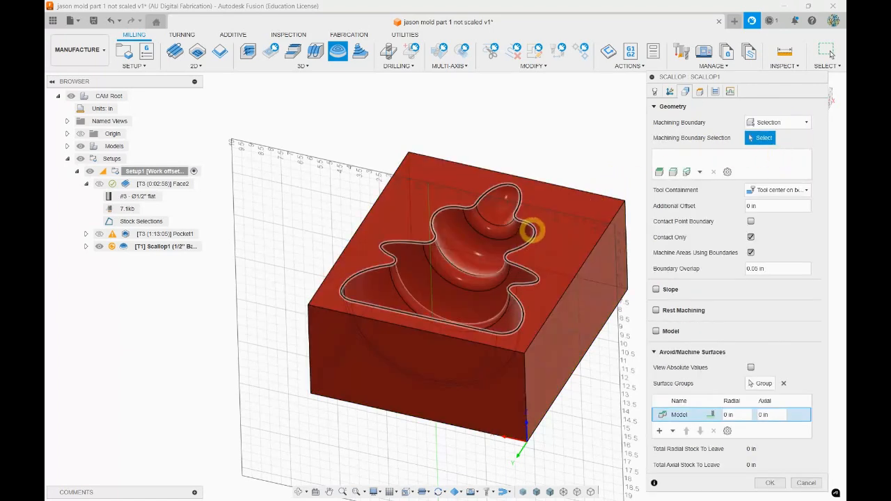
{"action": "left_click", "coordinate": [529, 229]}
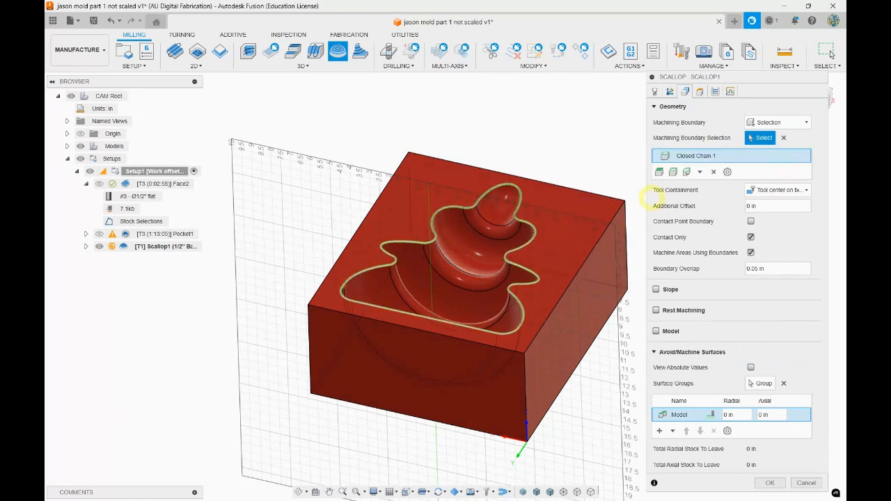
Set the Scallop tool containment to Tool center on boundary and enable Contact Point Boundary
{"action": "left_click", "coordinate": [780, 189]}
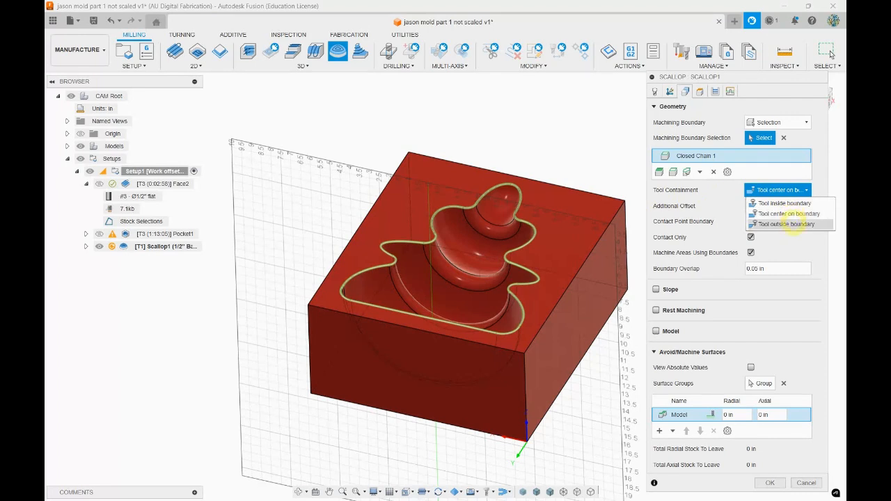
{"action": "left_click", "coordinate": [792, 214]}
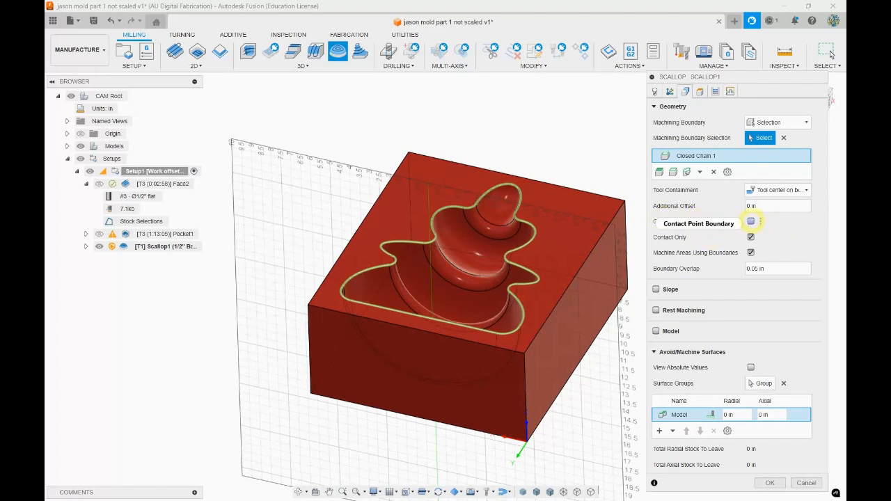
{"action": "mouse_move", "coordinate": [760, 221]}
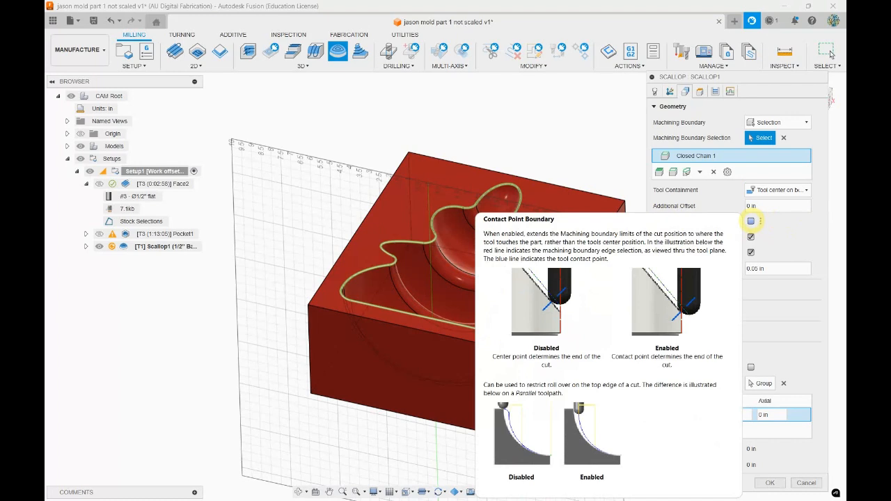
{"action": "left_click", "coordinate": [751, 221]}
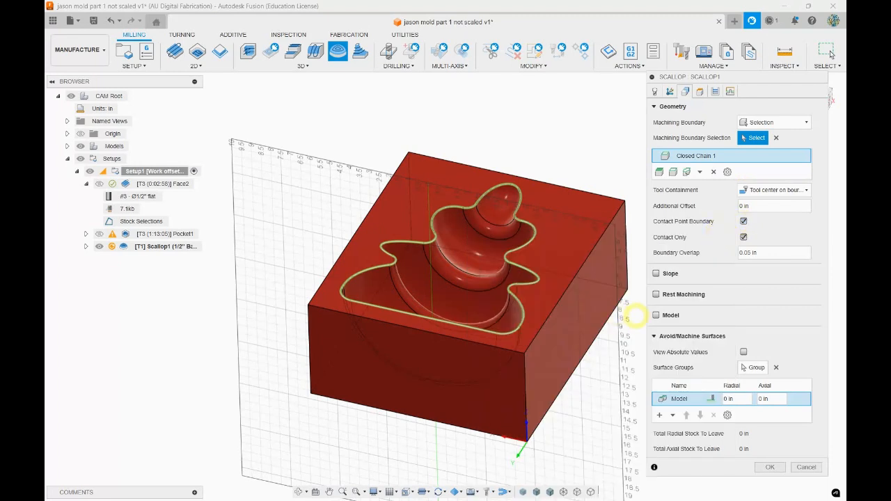
{"action": "mouse_move", "coordinate": [752, 221]}
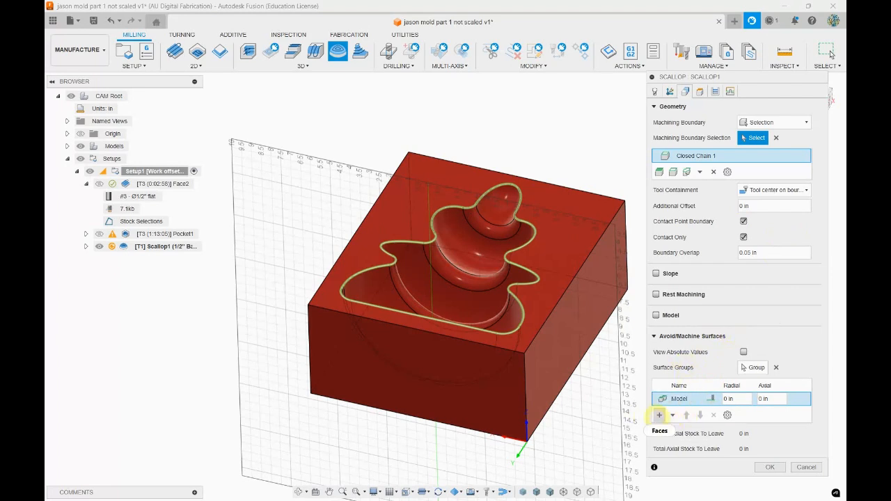
Add the block's top face to the Scallop operation as an Avoid surface group with 0 in radial and axial clearance
{"action": "left_click", "coordinate": [659, 415]}
{"action": "left_click", "coordinate": [575, 222]}
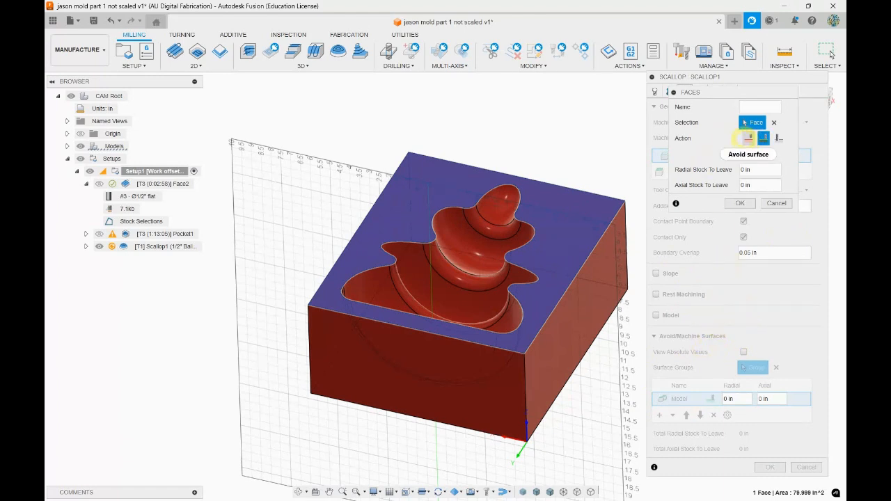
{"action": "left_click", "coordinate": [749, 137]}
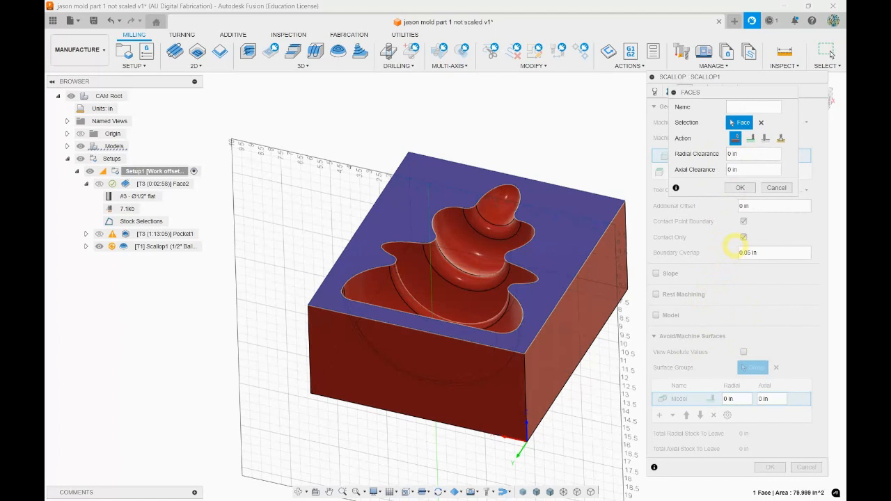
{"action": "left_click", "coordinate": [742, 185]}
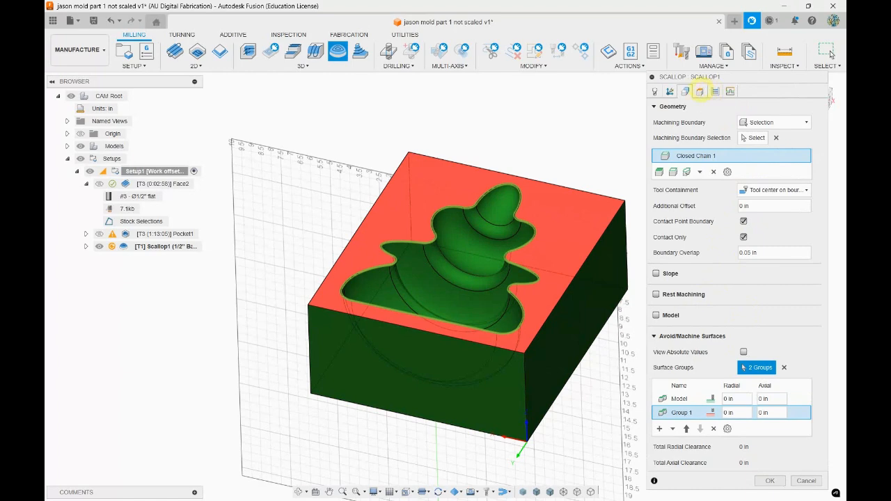
Set the Scallop's bottom height to come from Selection and try the cavity's curved bottom edge as the reference
{"action": "left_click", "coordinate": [700, 91]}
{"action": "middle_click_drag", "start_coordinate": [541, 376], "coordinate": [490, 363], "text": "shift"}
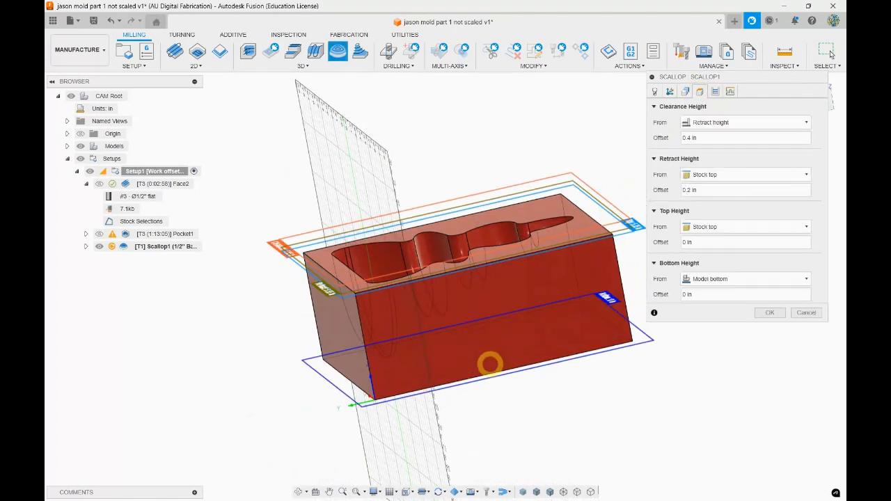
{"action": "left_click", "coordinate": [777, 278]}
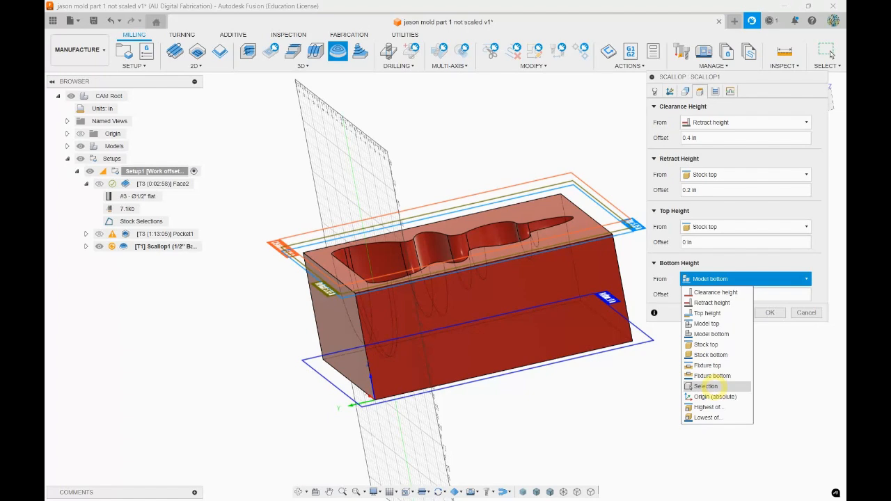
{"action": "left_click", "coordinate": [714, 387]}
{"action": "middle_click_drag", "start_coordinate": [550, 306], "coordinate": [543, 352], "text": "shift"}
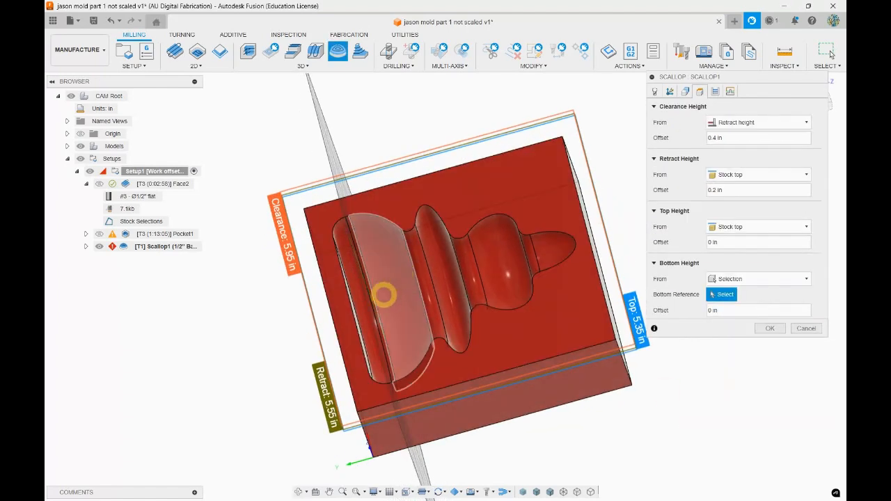
{"action": "left_click", "coordinate": [372, 304]}
{"action": "middle_click_drag", "start_coordinate": [514, 435], "coordinate": [450, 358], "text": "shift"}
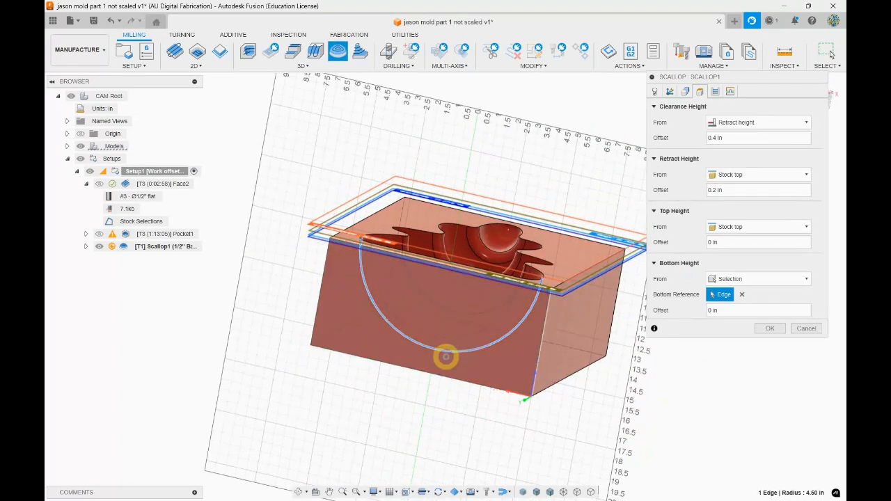
{"action": "middle_click_drag", "start_coordinate": [806, 454], "coordinate": [469, 408], "text": "shift"}
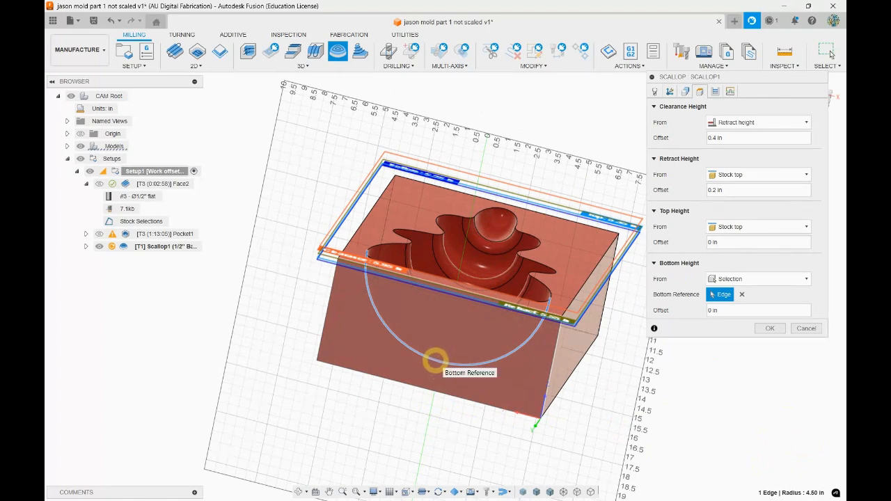
Reference the Scallop's bottom height to the block's lower front edge with a 0.5 in offset
{"action": "left_click", "coordinate": [727, 310]}
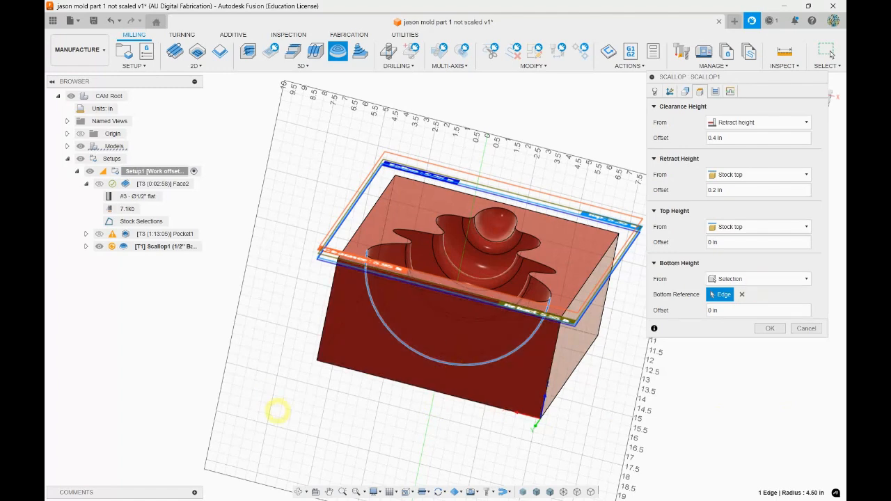
{"action": "left_click", "coordinate": [463, 398]}
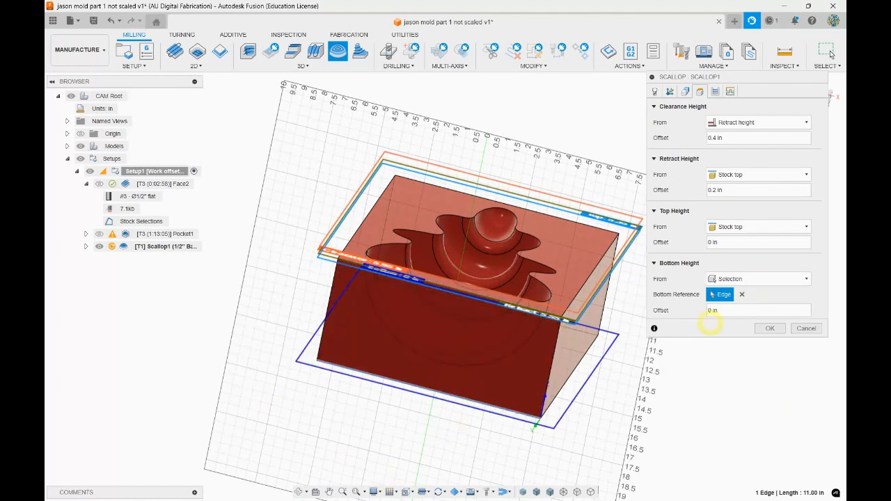
{"action": "left_click", "coordinate": [736, 311]}
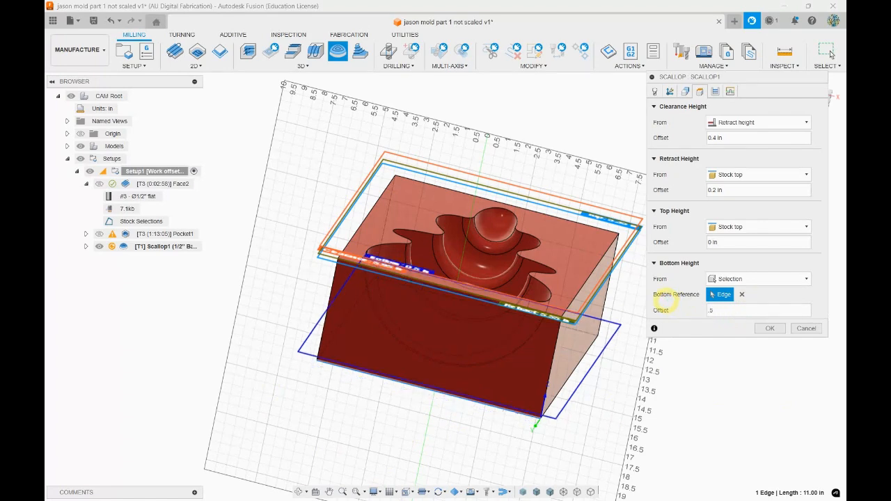
{"action": "middle_click_drag", "start_coordinate": [478, 388], "coordinate": [507, 376], "text": "shift"}
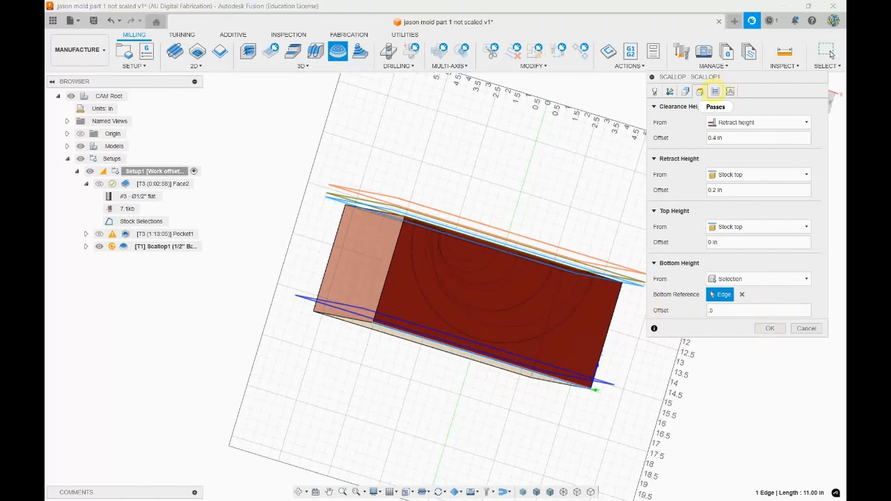
Review the Scallop's passes and linking settings and cancel the operation
{"action": "left_click", "coordinate": [715, 91]}
{"action": "middle_click_drag", "start_coordinate": [567, 155], "coordinate": [378, 193], "text": "shift"}
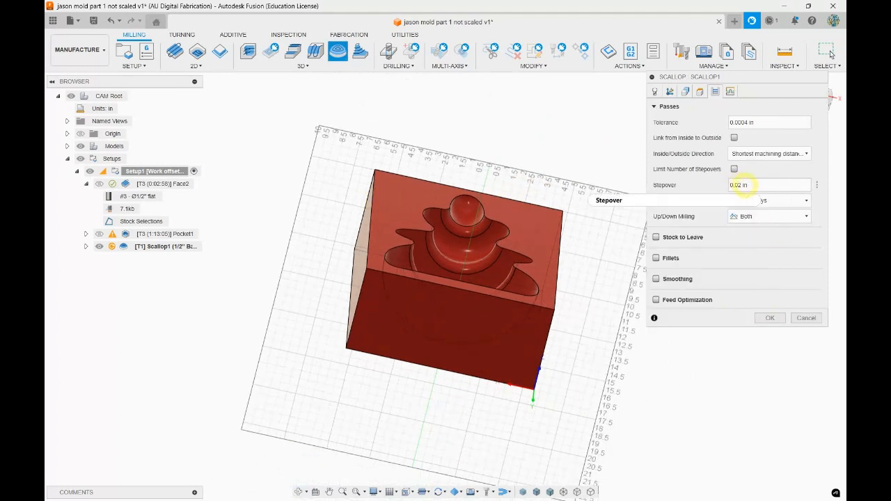
{"action": "mouse_move", "coordinate": [744, 188]}
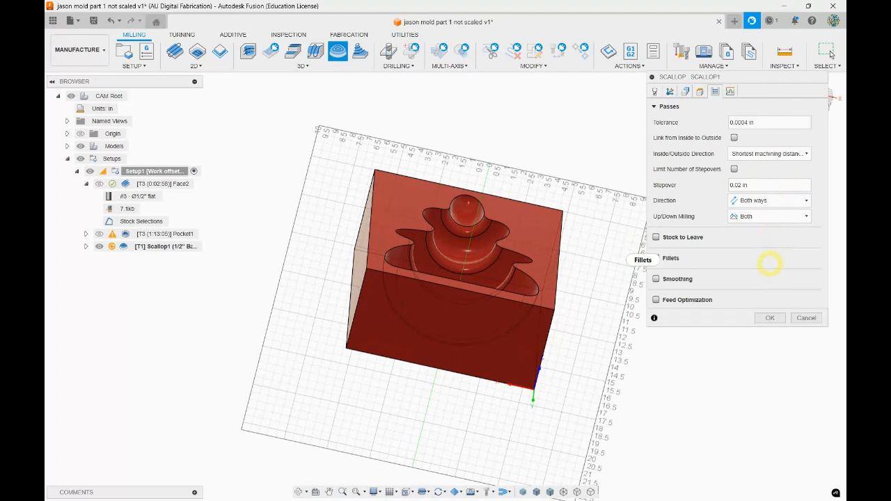
{"action": "left_click", "coordinate": [764, 200]}
{"action": "left_click", "coordinate": [767, 199]}
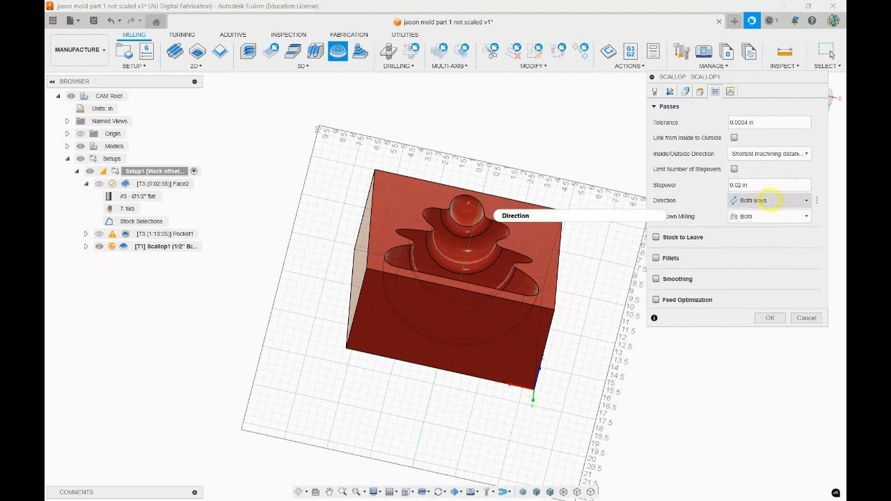
{"action": "left_click", "coordinate": [731, 92]}
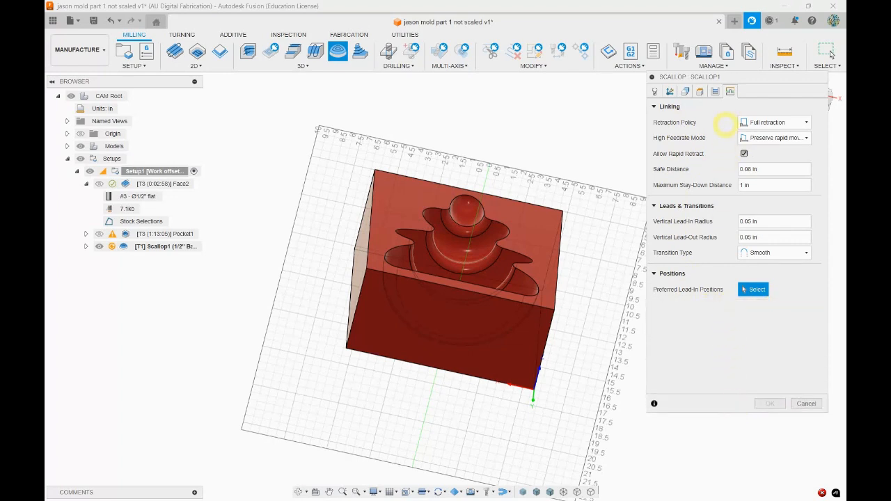
{"action": "key", "text": "Escape"}
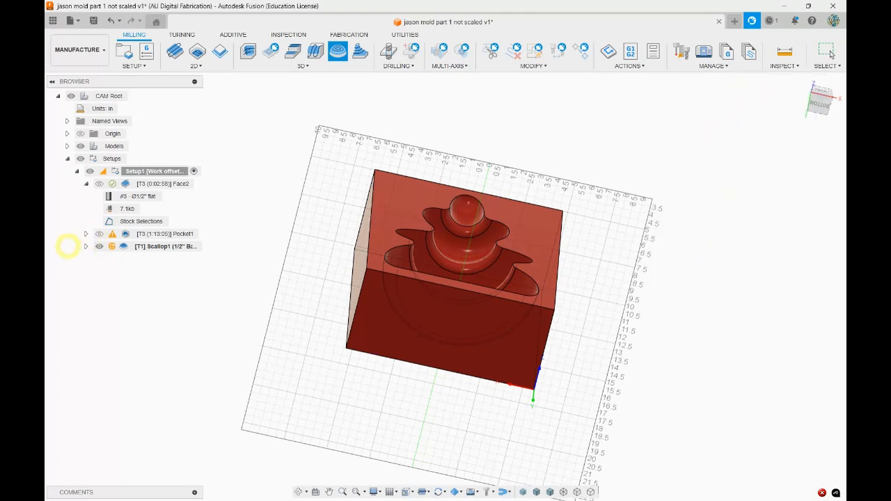
{"action": "double_click", "coordinate": [130, 234]}
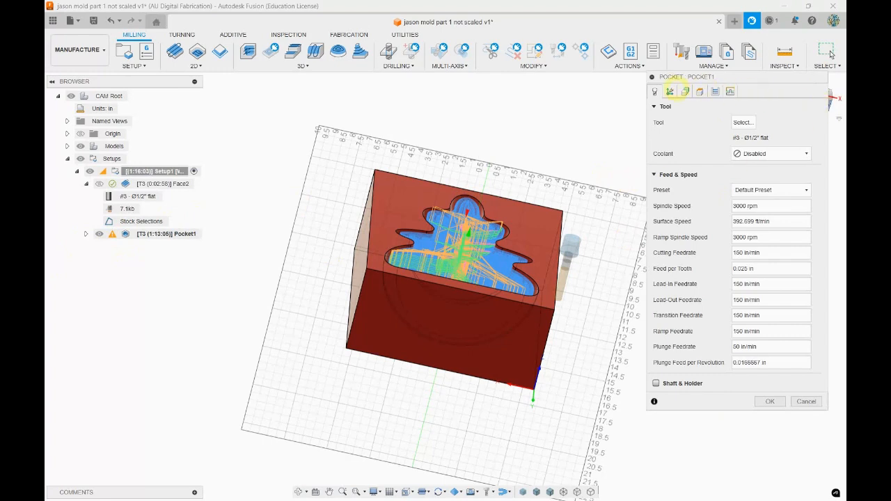
{"action": "left_click", "coordinate": [807, 401]}
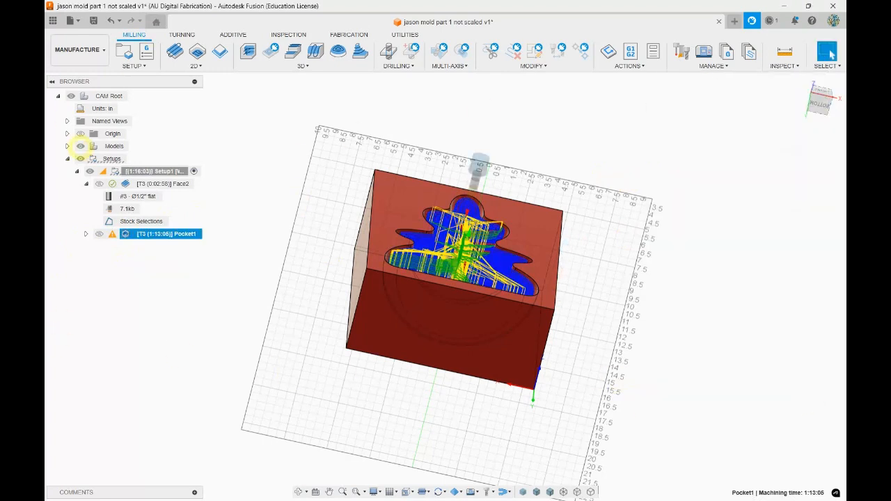
{"action": "left_click", "coordinate": [315, 53]}
Create a new Scallop operation with the 1/2" Ball End Mill 5" from the cloud Alfred Tools 2 17 25 library
{"action": "left_click", "coordinate": [303, 66]}
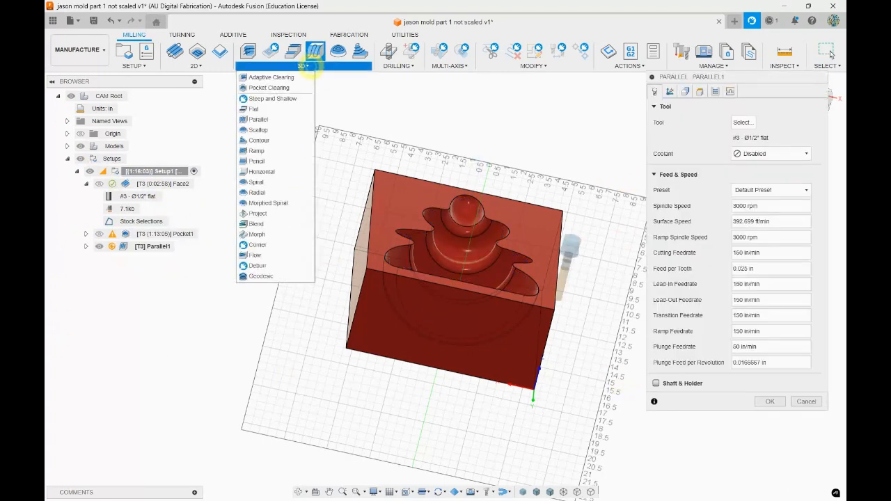
{"action": "left_click", "coordinate": [272, 129]}
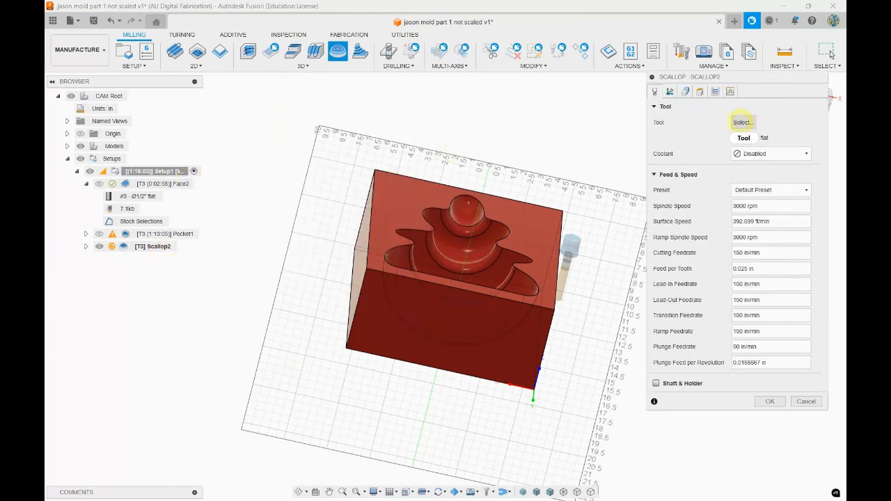
{"action": "left_click", "coordinate": [743, 122]}
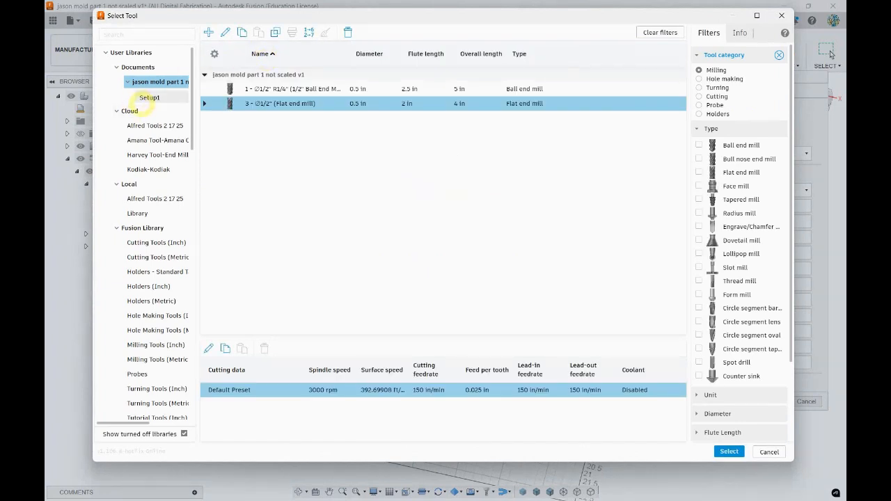
{"action": "left_click", "coordinate": [154, 125]}
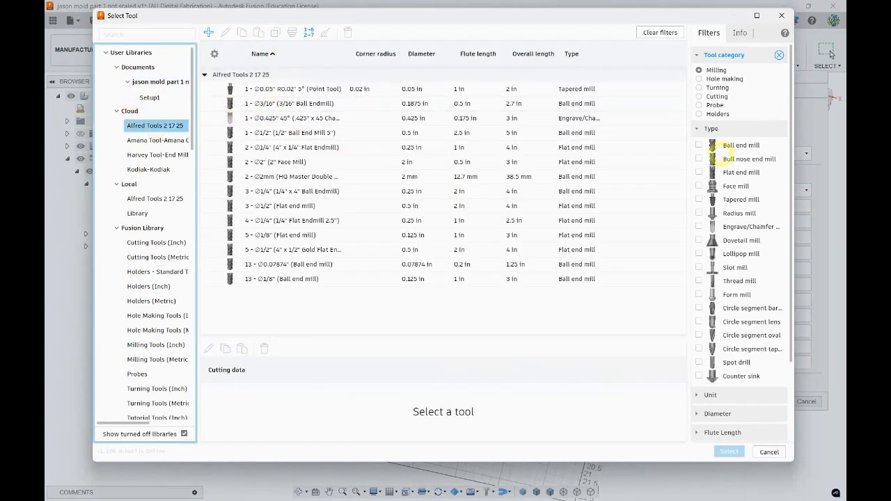
{"action": "left_click", "coordinate": [700, 145]}
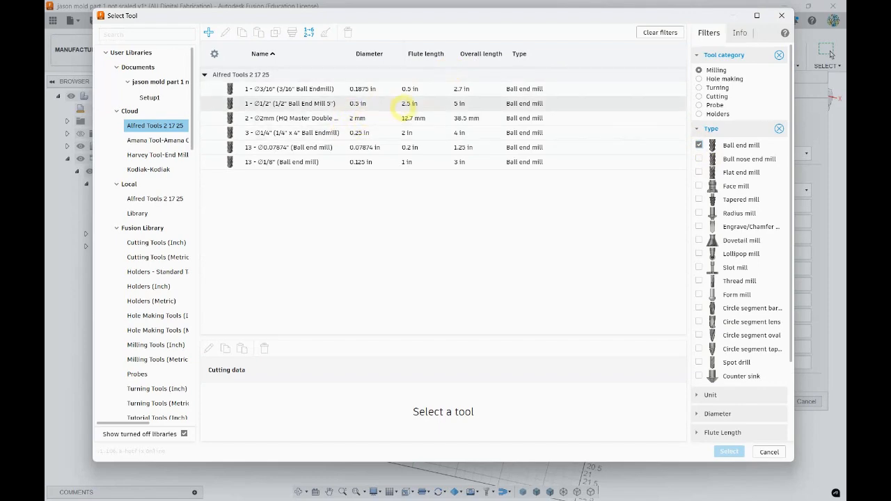
{"action": "double_click", "coordinate": [404, 103]}
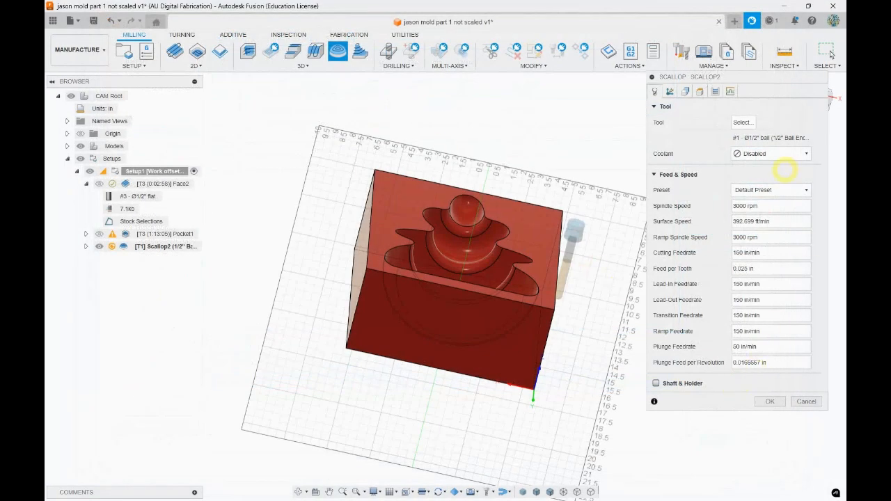
{"action": "left_click", "coordinate": [769, 402]}
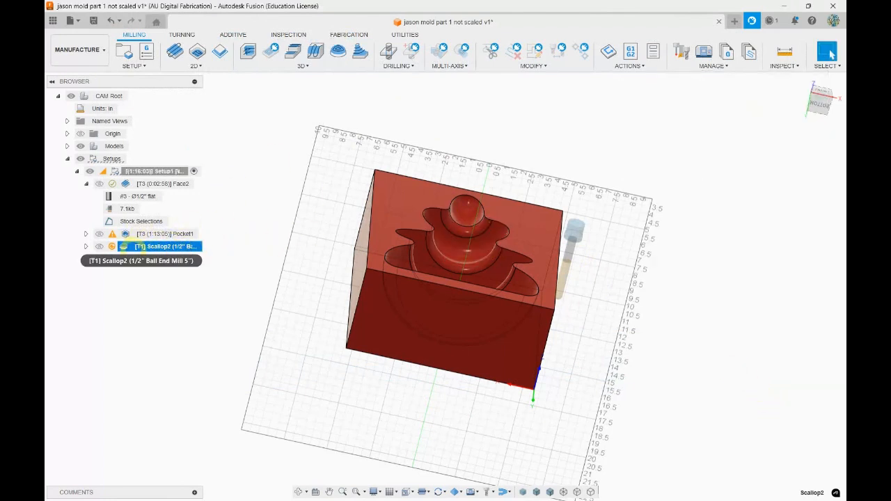
Reopen the new Scallop and set its machining boundary to Selection, using the cavity's top outline as a closed chain
{"action": "double_click", "coordinate": [123, 246]}
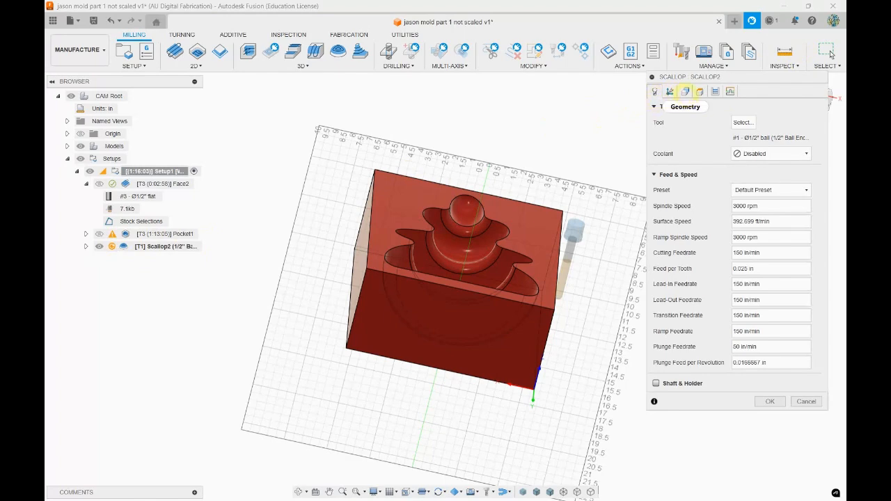
{"action": "left_click", "coordinate": [685, 91]}
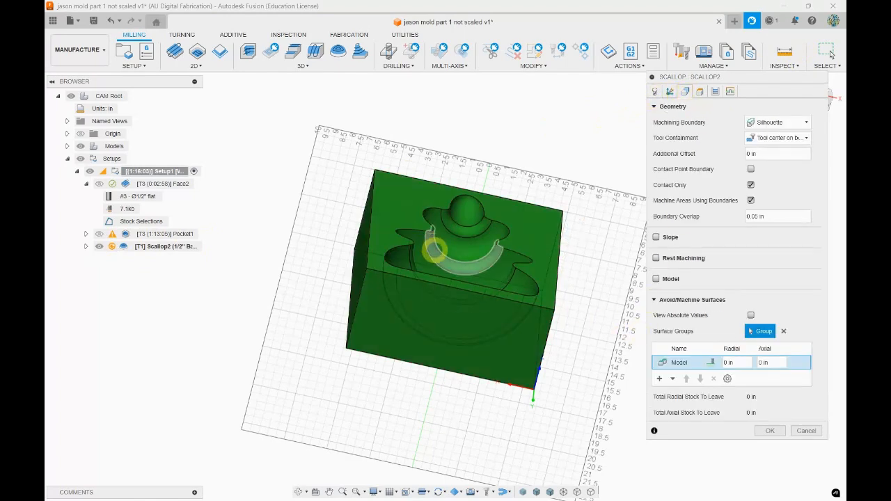
{"action": "middle_click_drag", "start_coordinate": [513, 246], "coordinate": [568, 232], "text": "shift"}
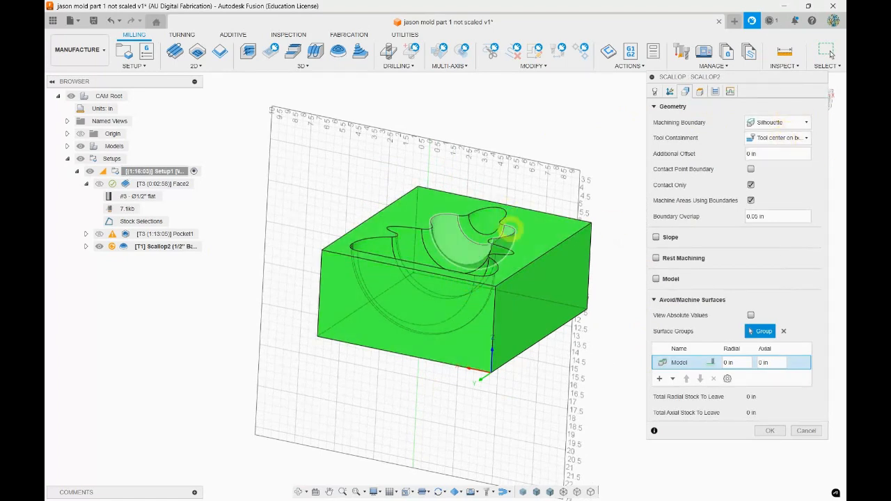
{"action": "left_click", "coordinate": [780, 122]}
{"action": "left_click", "coordinate": [766, 155]}
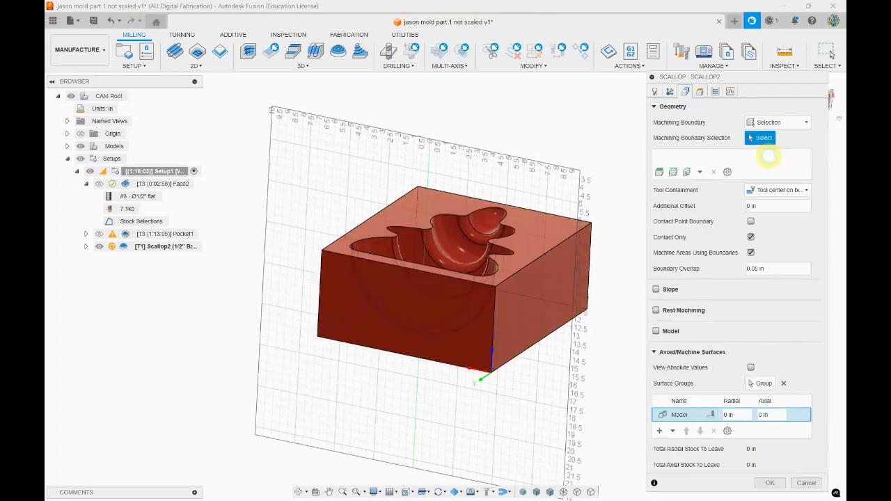
{"action": "left_click", "coordinate": [503, 212]}
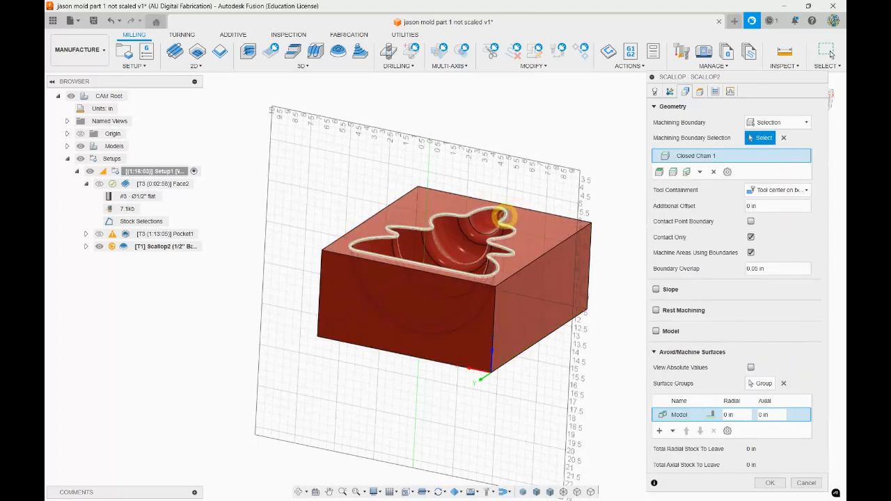
Add the block's top face as an Avoid surface group with 0 in radial and axial clearance
{"action": "left_click", "coordinate": [659, 430]}
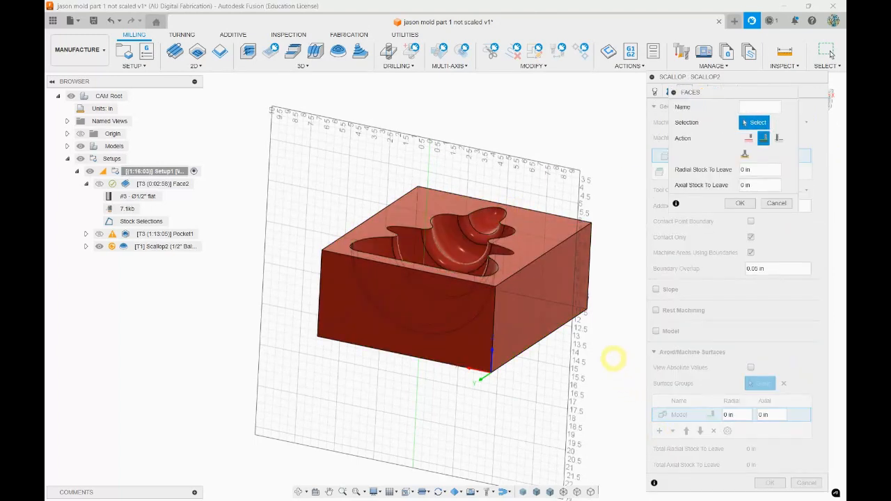
{"action": "left_click", "coordinate": [541, 241]}
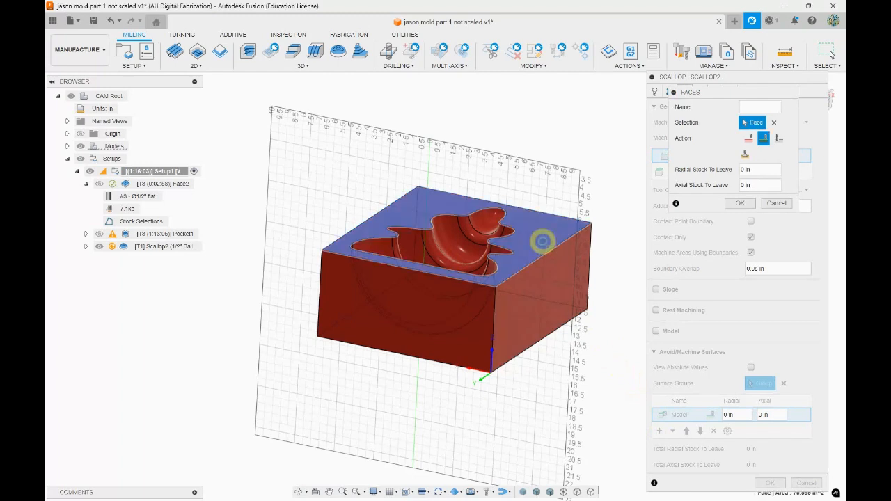
{"action": "left_click", "coordinate": [749, 139]}
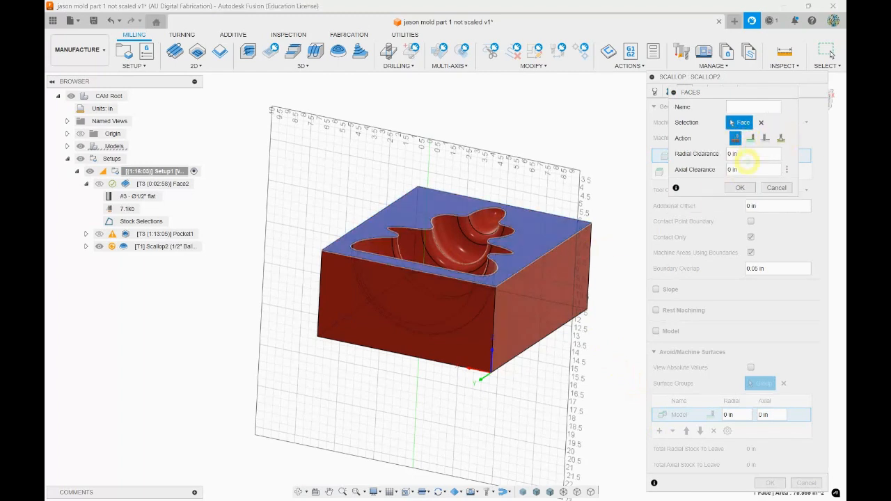
{"action": "left_click", "coordinate": [740, 188]}
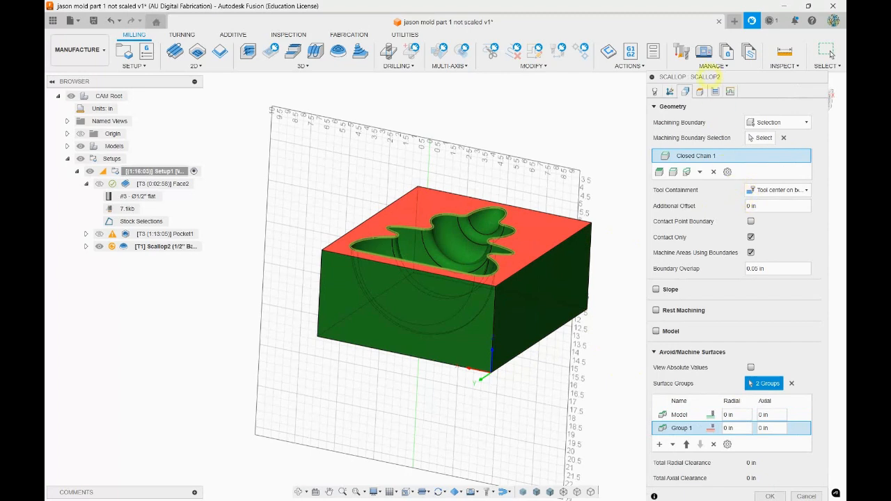
Check the Scallop's pass settings, confirm the operation to generate its toolpath, and inspect the passes inside the cavity
{"action": "left_click", "coordinate": [714, 94]}
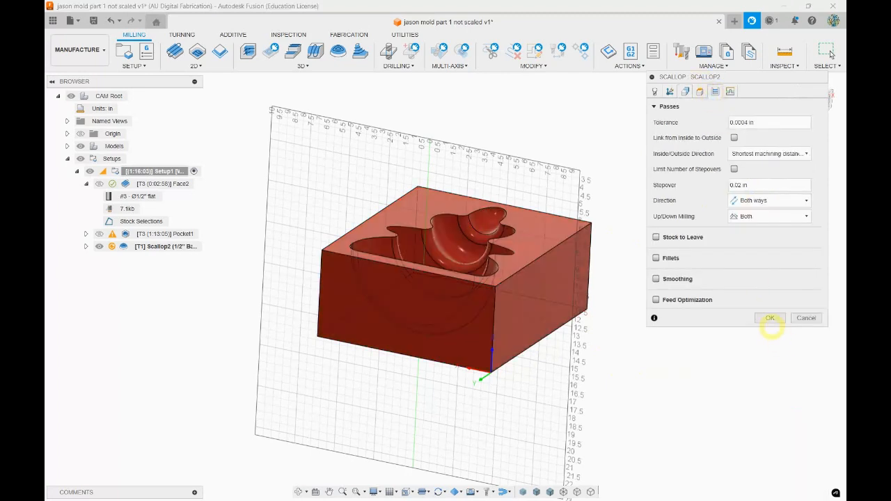
{"action": "left_click", "coordinate": [770, 318]}
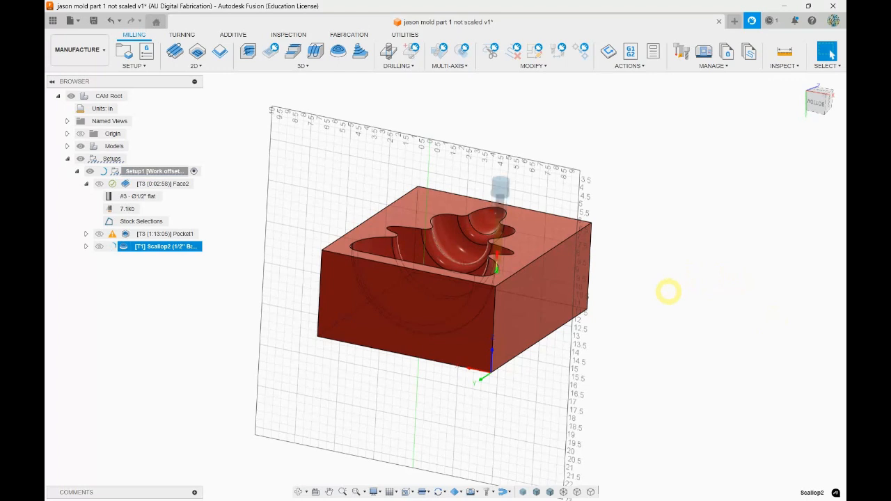
{"action": "middle_click_drag", "start_coordinate": [644, 296], "coordinate": [674, 322], "text": "shift"}
{"action": "scroll", "coordinate": [476, 280], "scroll_direction": "up", "scroll_amount": 10}
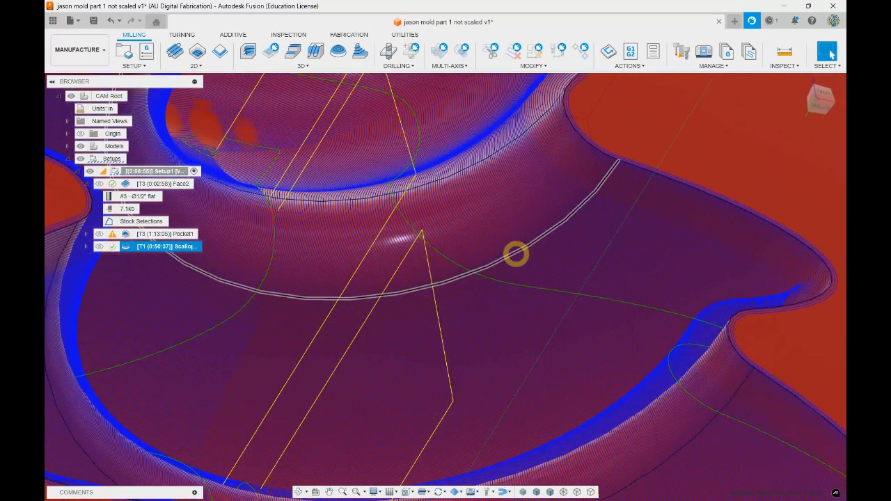
Examine the Scallop passes along the cavity walls and rim, both close up and from the side of the block
{"action": "scroll", "coordinate": [525, 228], "scroll_direction": "up", "scroll_amount": 3}
{"action": "scroll", "coordinate": [520, 233], "scroll_direction": "down", "scroll_amount": 5}
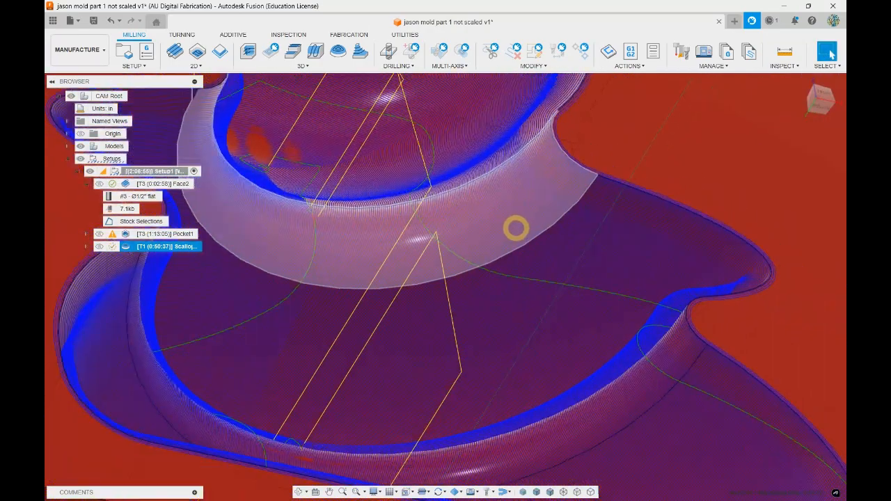
{"action": "scroll", "coordinate": [516, 228], "scroll_direction": "down", "scroll_amount": 3}
{"action": "middle_click_drag", "start_coordinate": [658, 272], "coordinate": [613, 241], "text": "shift"}
{"action": "middle_click_drag", "start_coordinate": [521, 249], "coordinate": [489, 246], "text": "shift"}
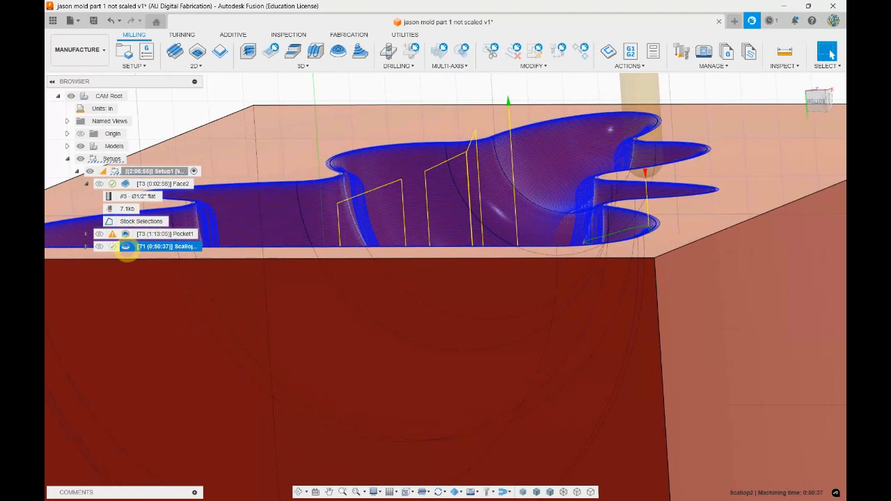
{"action": "middle_click_drag", "start_coordinate": [460, 212], "coordinate": [736, 230], "text": "shift"}
{"action": "middle_click_drag", "start_coordinate": [695, 155], "coordinate": [655, 264], "text": "shift"}
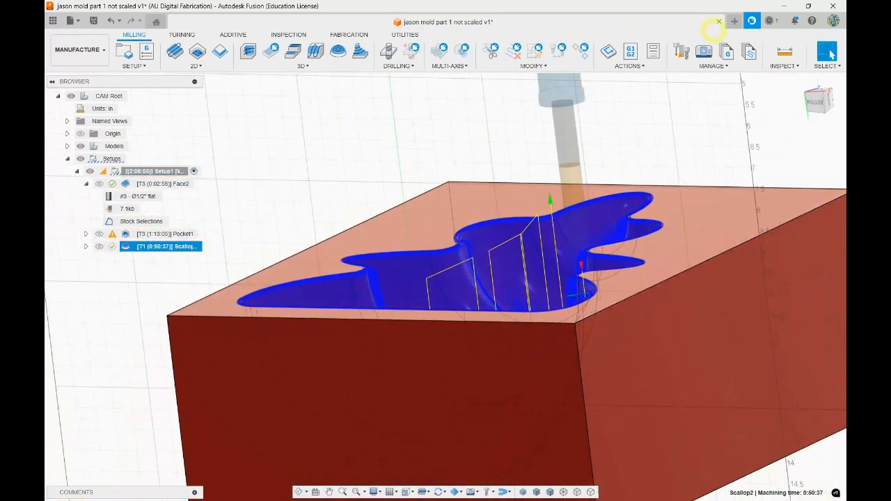
Simulate all of Setup1's operations on the stock and slightly reduce the playback speed during the run to the Scallop
{"action": "left_click", "coordinate": [630, 65]}
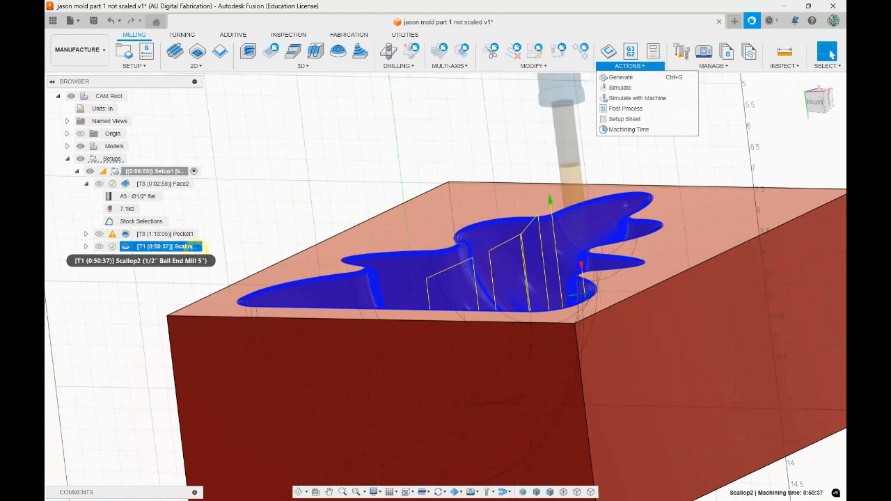
{"action": "left_click", "coordinate": [179, 171]}
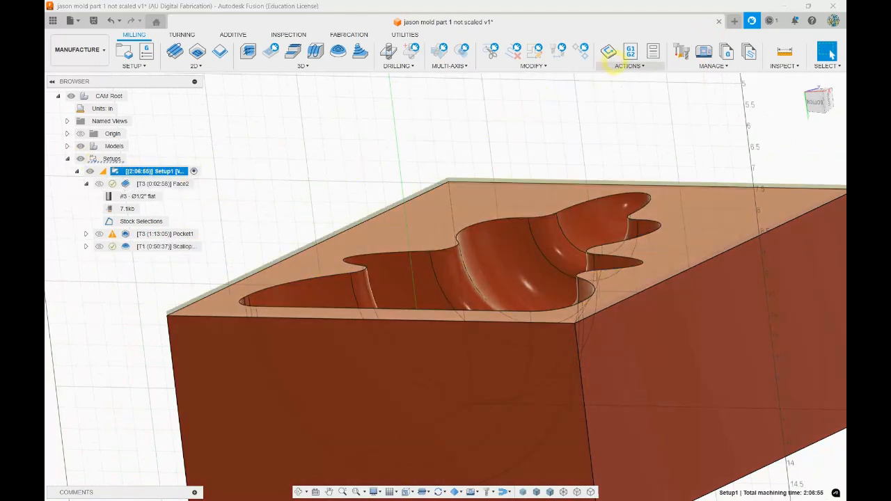
{"action": "left_click", "coordinate": [629, 65]}
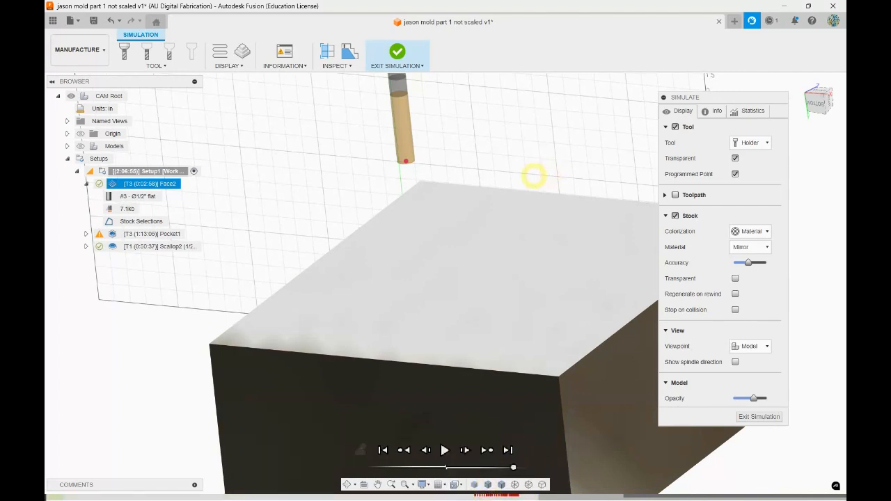
{"action": "scroll", "coordinate": [464, 217], "scroll_direction": "up", "scroll_amount": 2}
{"action": "scroll", "coordinate": [417, 255], "scroll_direction": "down", "scroll_amount": 4}
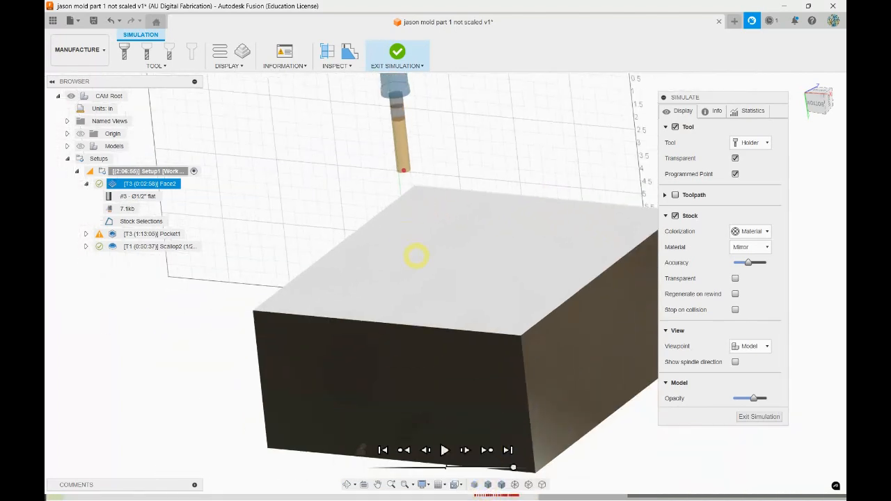
{"action": "scroll", "coordinate": [446, 181], "scroll_direction": "down", "scroll_amount": 2}
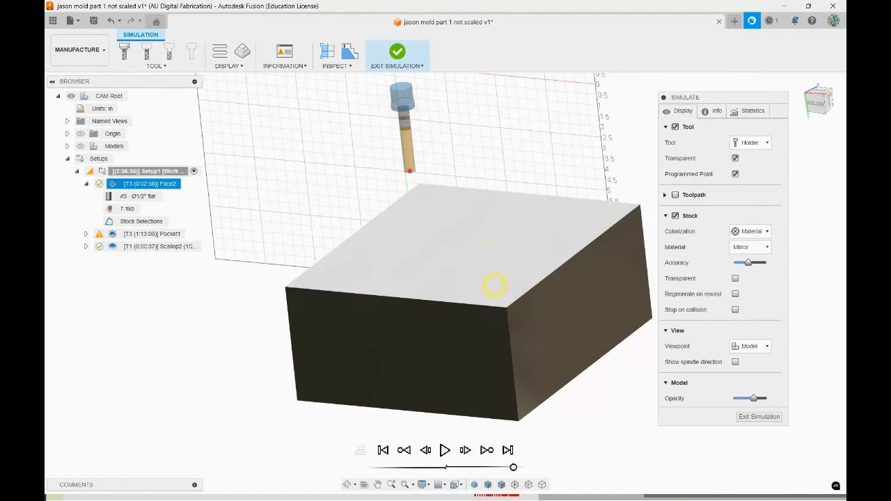
{"action": "middle_click_drag", "start_coordinate": [471, 308], "coordinate": [547, 294], "text": "shift"}
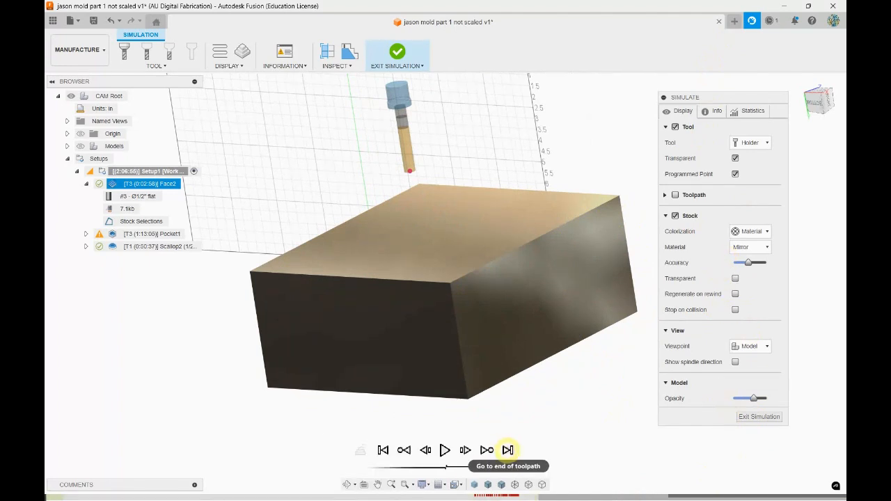
{"action": "left_click_drag", "start_coordinate": [513, 467], "coordinate": [491, 467]}
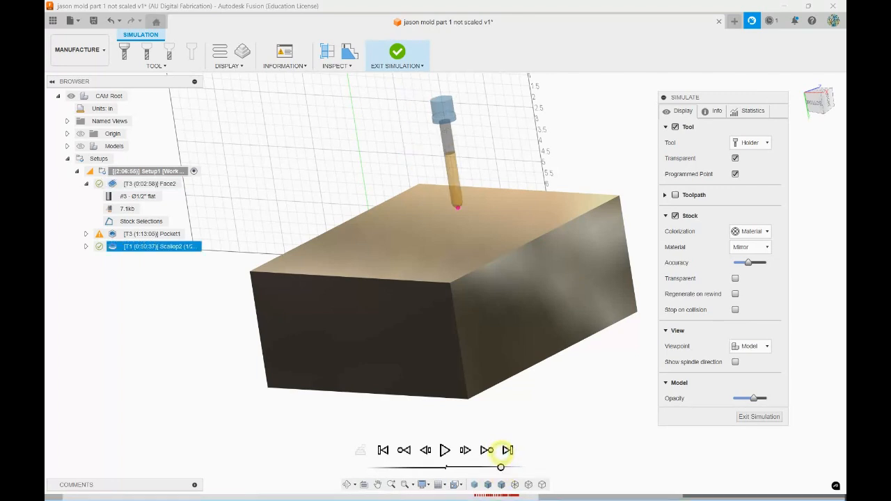
Examine the simulated stock from several sides, checking the red area at the cavity's wide end and the stepped walls
{"action": "middle_click_drag", "start_coordinate": [580, 364], "coordinate": [592, 384], "text": "shift"}
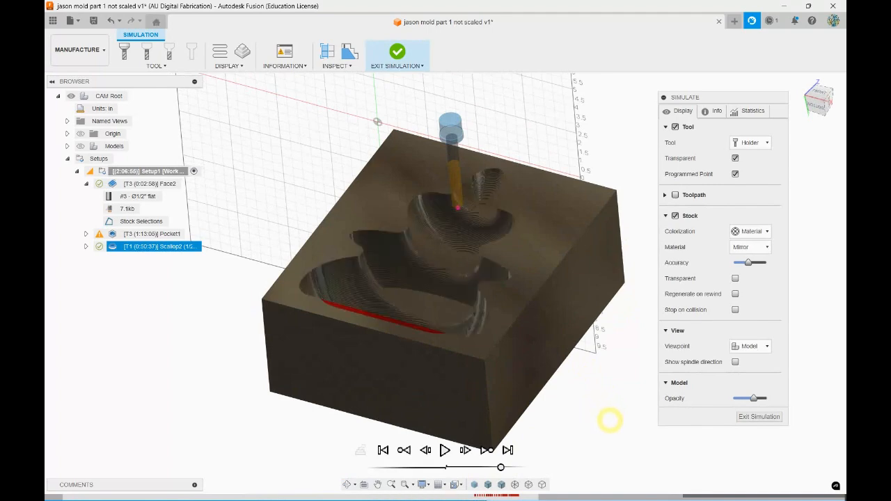
{"action": "middle_click_drag", "start_coordinate": [614, 418], "coordinate": [561, 431], "text": "shift"}
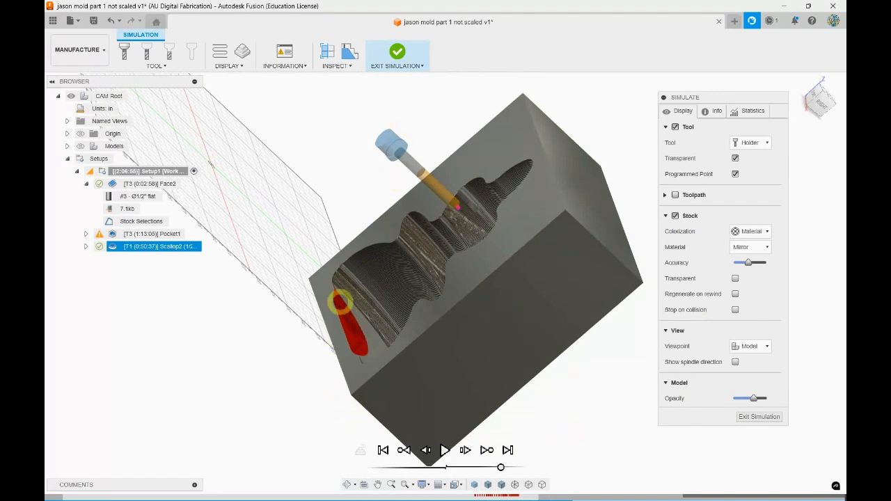
{"action": "middle_click_drag", "start_coordinate": [216, 319], "coordinate": [306, 308], "text": "shift"}
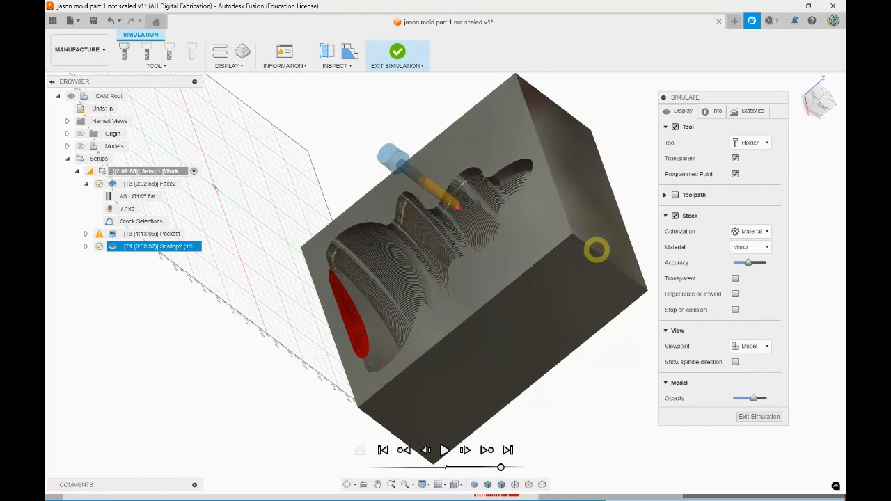
{"action": "middle_click_drag", "start_coordinate": [505, 352], "coordinate": [543, 340], "text": "shift"}
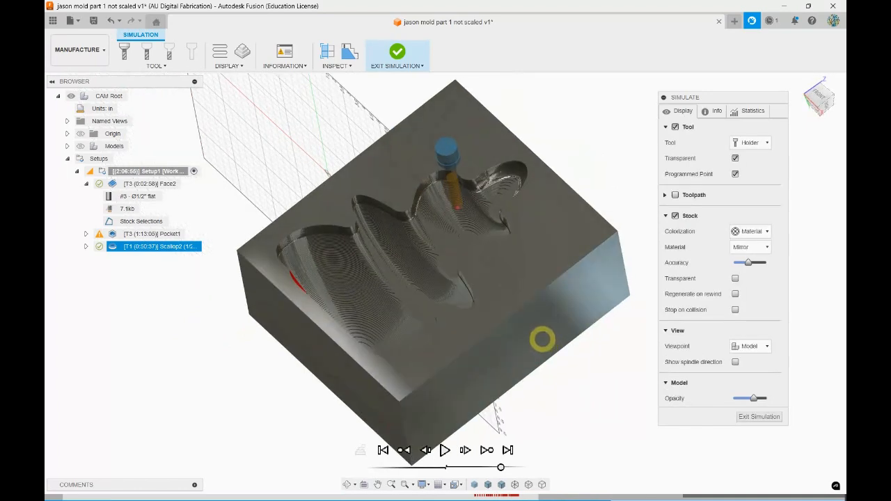
{"action": "scroll", "coordinate": [425, 174], "scroll_direction": "up", "scroll_amount": 10}
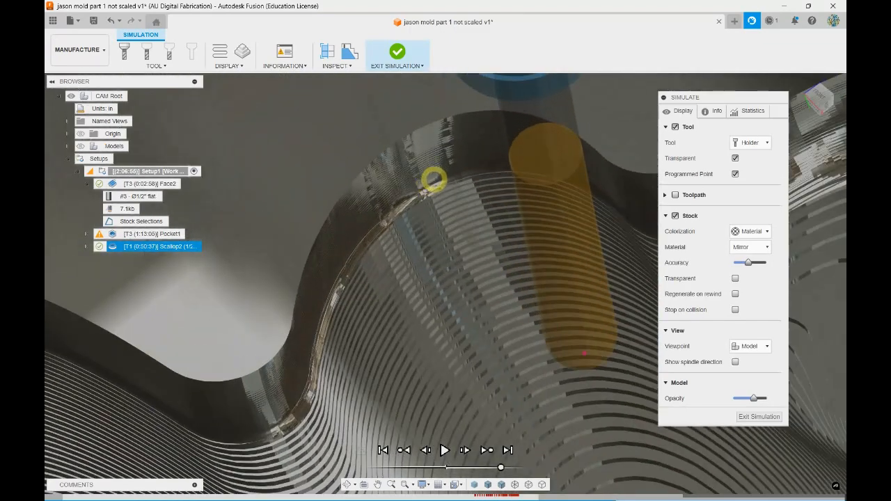
{"action": "middle_click_drag", "start_coordinate": [432, 303], "coordinate": [438, 265], "text": "shift"}
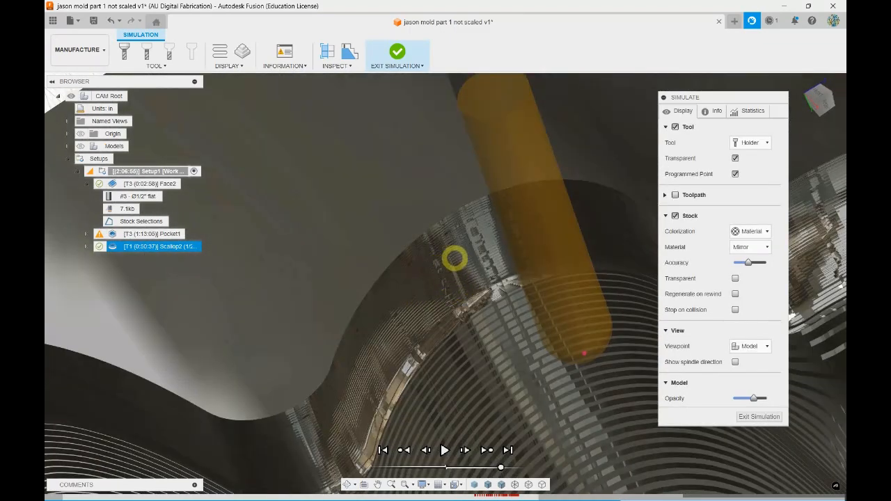
{"action": "scroll", "coordinate": [383, 276], "scroll_direction": "down", "scroll_amount": 8}
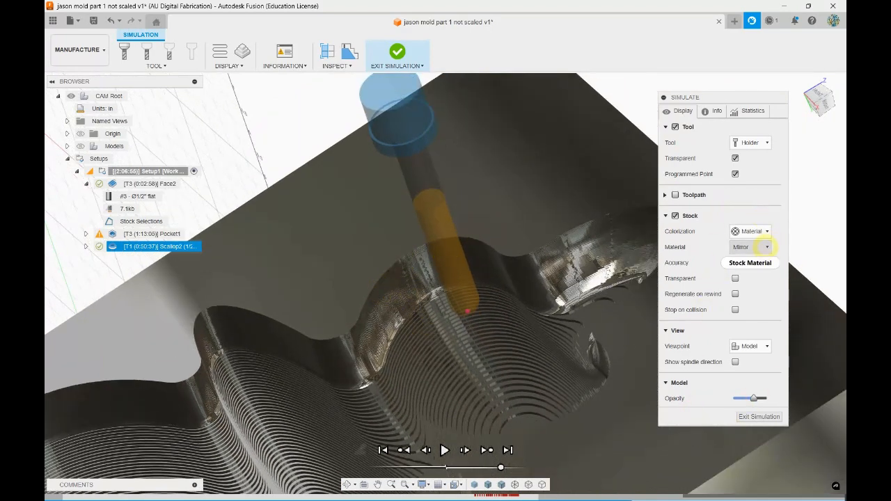
{"action": "scroll", "coordinate": [502, 142], "scroll_direction": "down", "scroll_amount": 1}
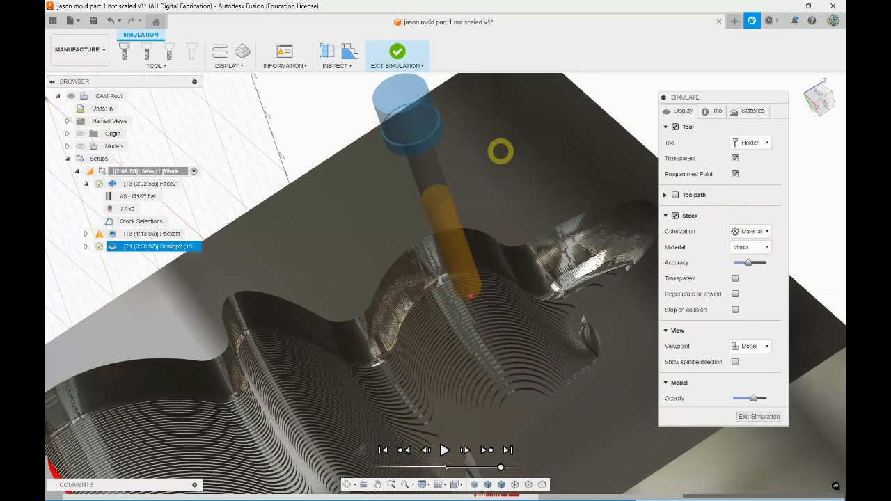
{"action": "scroll", "coordinate": [372, 195], "scroll_direction": "up", "scroll_amount": 6}
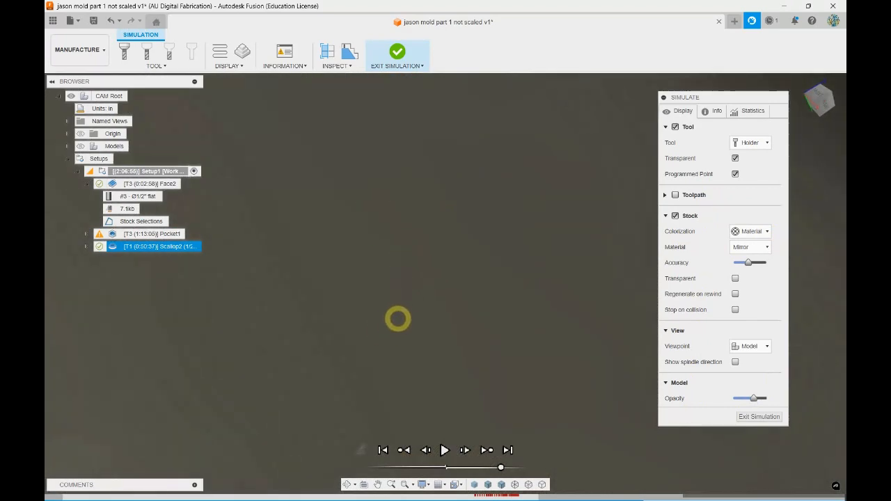
{"action": "scroll", "coordinate": [404, 278], "scroll_direction": "down", "scroll_amount": 6}
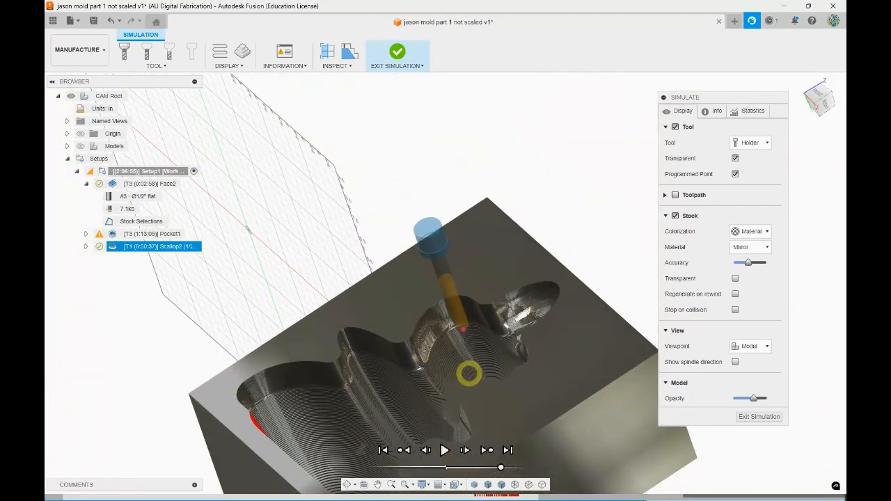
Examine the simulated surface finish close up in the rounded lobe at the cavity's narrow end
{"action": "scroll", "coordinate": [464, 376], "scroll_direction": "up", "scroll_amount": 4}
{"action": "scroll", "coordinate": [597, 225], "scroll_direction": "up", "scroll_amount": 8}
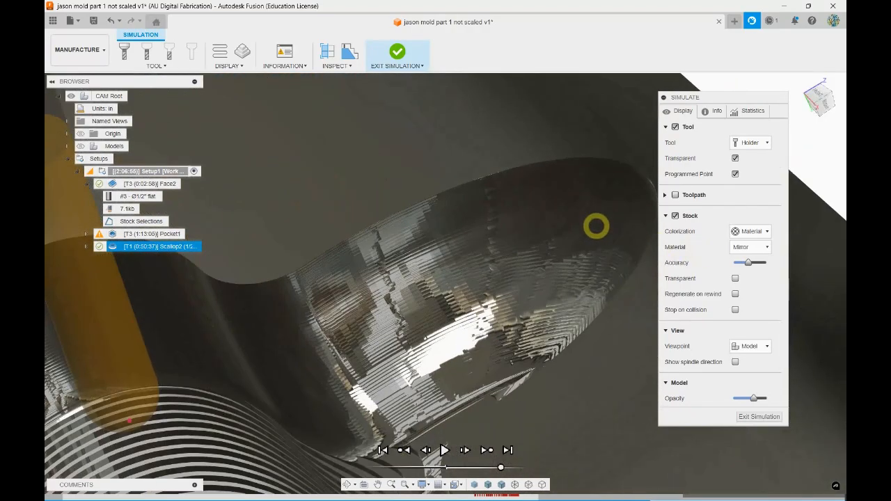
{"action": "scroll", "coordinate": [367, 318], "scroll_direction": "up", "scroll_amount": 3}
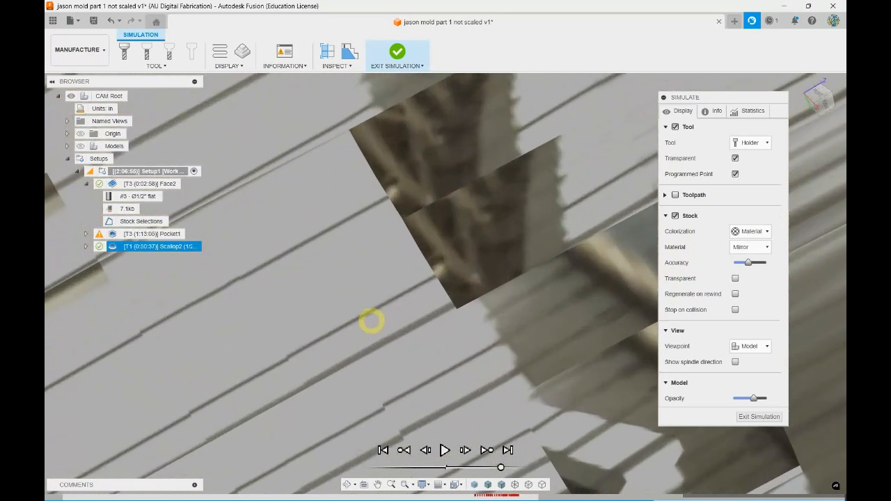
{"action": "scroll", "coordinate": [483, 243], "scroll_direction": "up", "scroll_amount": 5}
{"action": "middle_click_drag", "start_coordinate": [478, 247], "coordinate": [475, 252], "text": "shift"}
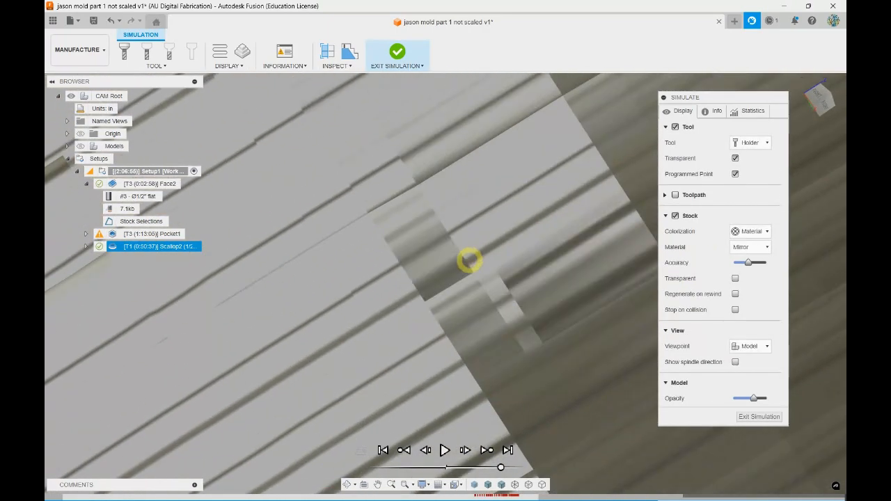
{"action": "scroll", "coordinate": [460, 291], "scroll_direction": "down", "scroll_amount": 7}
{"action": "middle_click_drag", "start_coordinate": [465, 291], "coordinate": [579, 230], "text": "shift"}
{"action": "scroll", "coordinate": [202, 157], "scroll_direction": "up", "scroll_amount": 8}
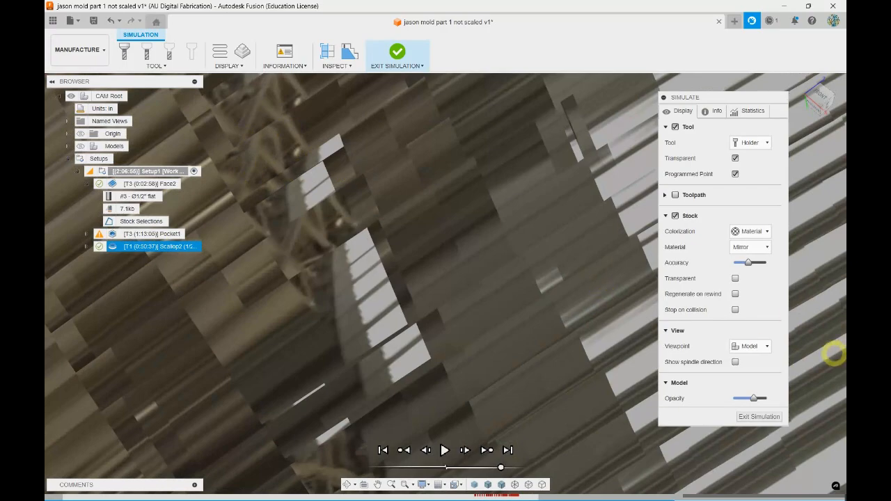
{"action": "scroll", "coordinate": [550, 265], "scroll_direction": "down", "scroll_amount": 4}
{"action": "scroll", "coordinate": [550, 265], "scroll_direction": "down", "scroll_amount": 8}
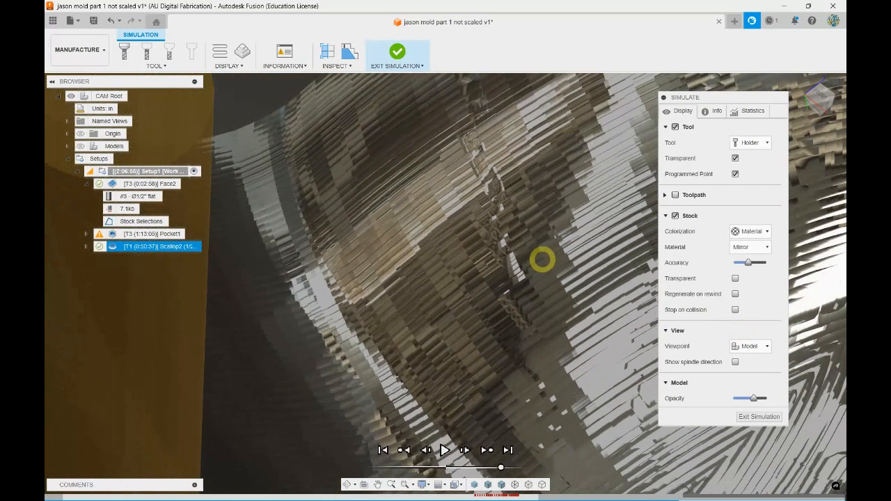
{"action": "scroll", "coordinate": [551, 253], "scroll_direction": "down", "scroll_amount": 6}
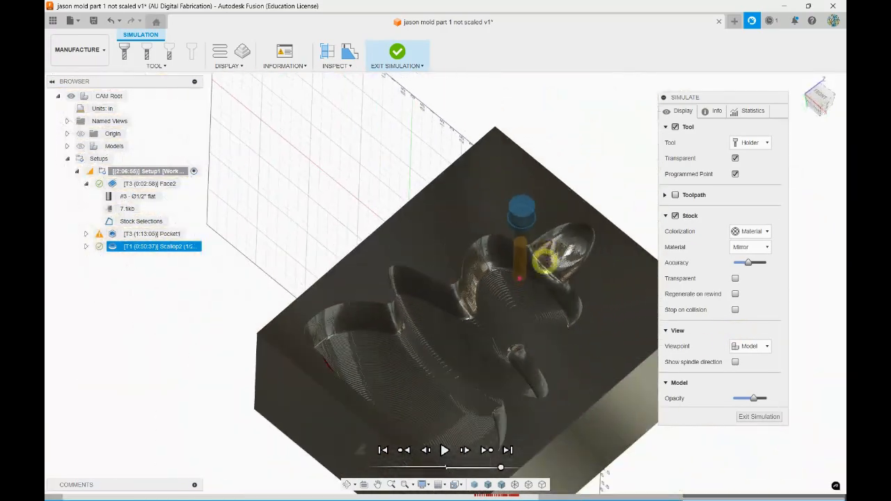
Check the Scallop's progress across the whole cavity and around the tool in the narrow-end lobe
{"action": "middle_click_drag", "start_coordinate": [577, 216], "coordinate": [514, 207], "text": "shift"}
{"action": "middle_click_drag", "start_coordinate": [348, 173], "coordinate": [346, 167], "text": "shift"}
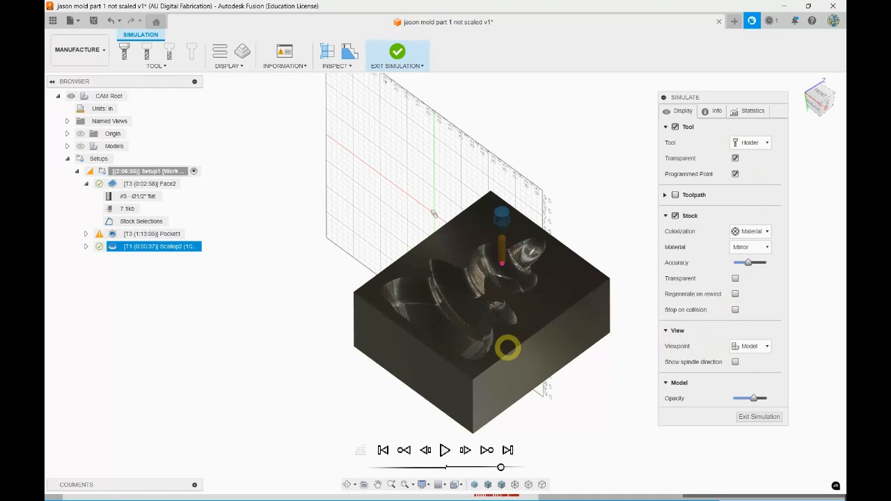
{"action": "scroll", "coordinate": [515, 272], "scroll_direction": "up", "scroll_amount": 5}
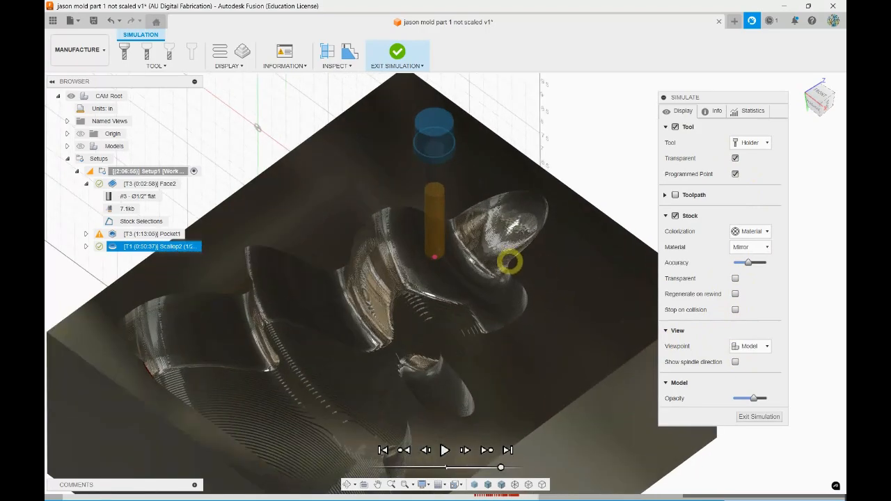
{"action": "scroll", "coordinate": [547, 249], "scroll_direction": "up", "scroll_amount": 6}
{"action": "middle_click_drag", "start_coordinate": [456, 303], "coordinate": [296, 239], "text": "shift"}
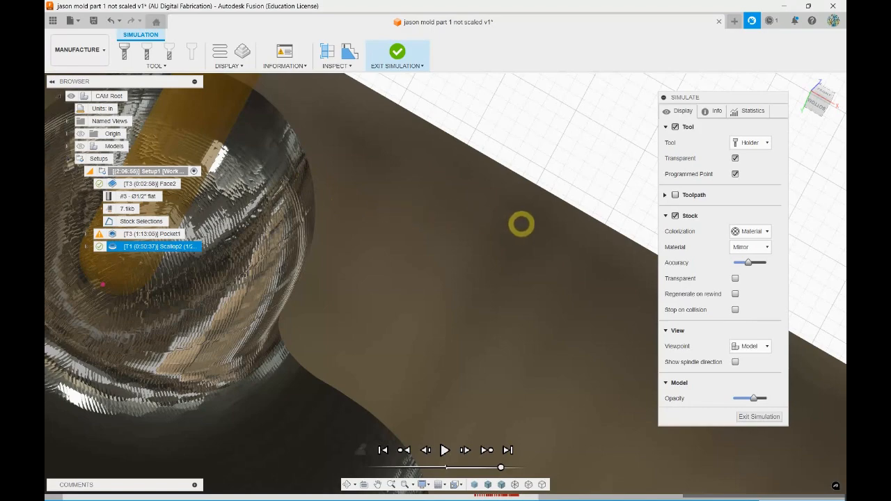
{"action": "scroll", "coordinate": [533, 223], "scroll_direction": "up", "scroll_amount": 2}
{"action": "scroll", "coordinate": [538, 223], "scroll_direction": "down", "scroll_amount": 3}
{"action": "scroll", "coordinate": [550, 223], "scroll_direction": "down", "scroll_amount": 4}
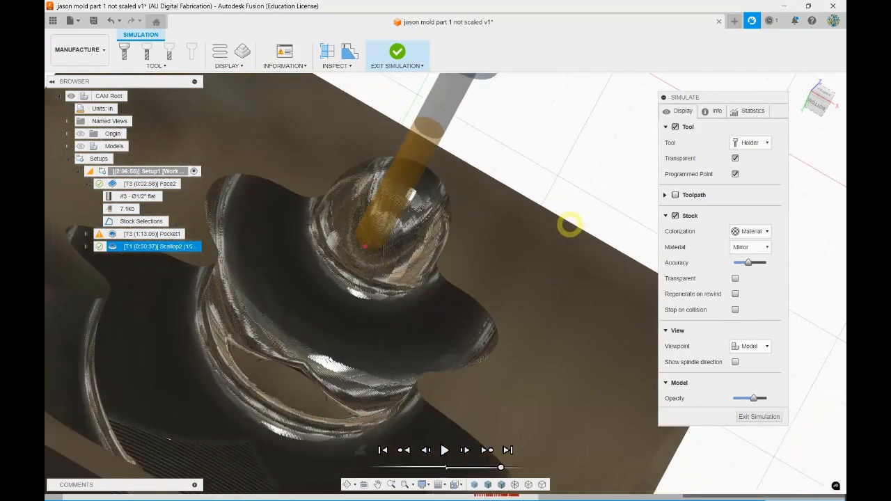
Compare the finished and still stepped areas in the cavity's wide section, and exit the simulation
{"action": "middle_click_drag", "start_coordinate": [384, 325], "coordinate": [469, 430], "text": "shift"}
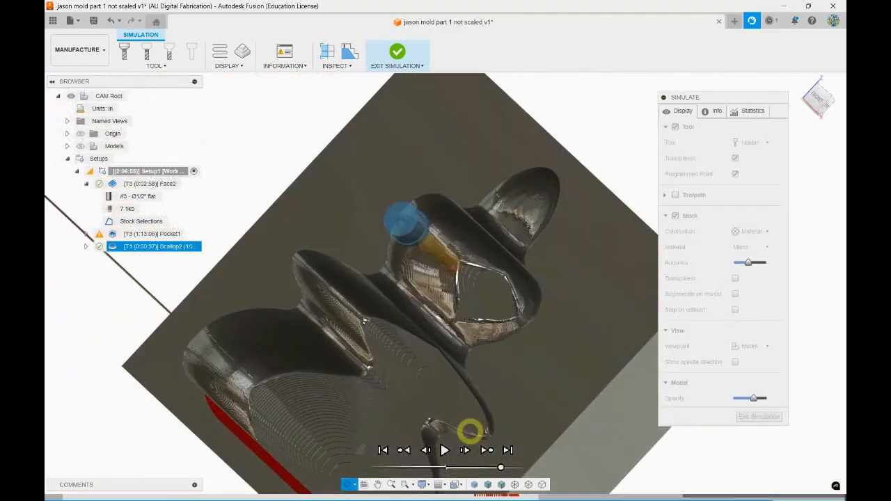
{"action": "scroll", "coordinate": [244, 393], "scroll_direction": "up", "scroll_amount": 5}
{"action": "scroll", "coordinate": [392, 401], "scroll_direction": "up", "scroll_amount": 2}
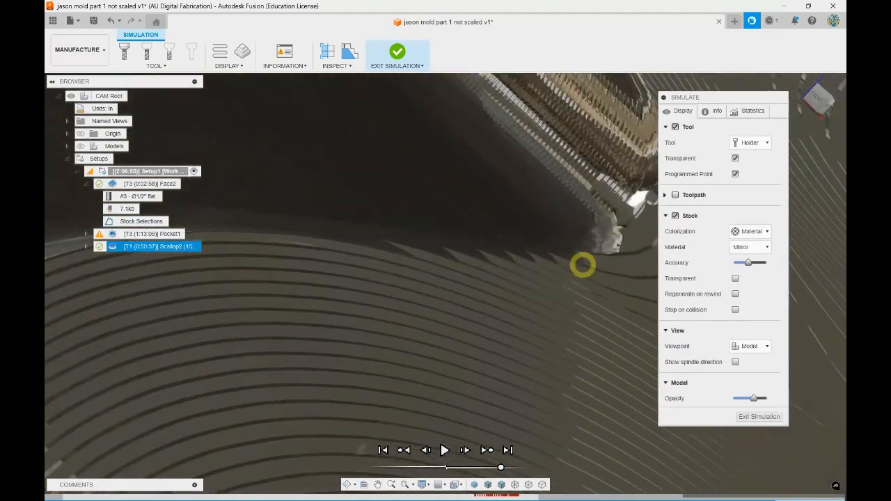
{"action": "scroll", "coordinate": [597, 289], "scroll_direction": "down", "scroll_amount": 1}
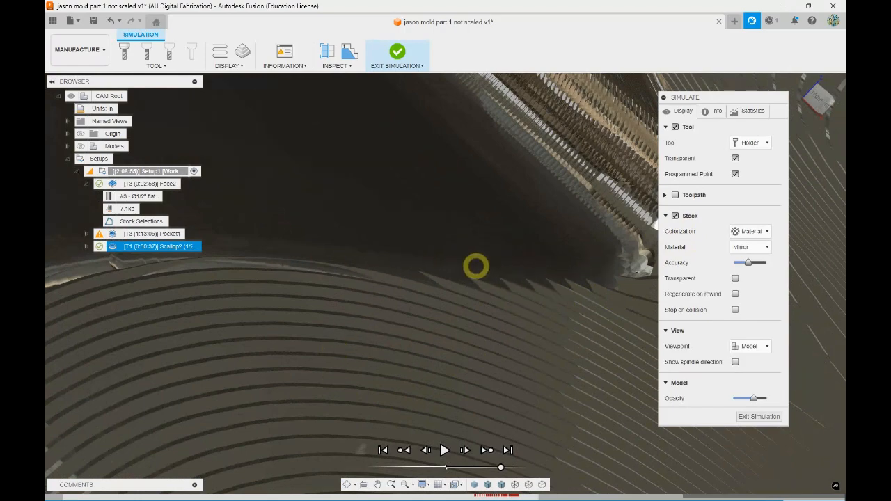
{"action": "scroll", "coordinate": [490, 274], "scroll_direction": "down", "scroll_amount": 4}
{"action": "scroll", "coordinate": [439, 289], "scroll_direction": "down", "scroll_amount": 3}
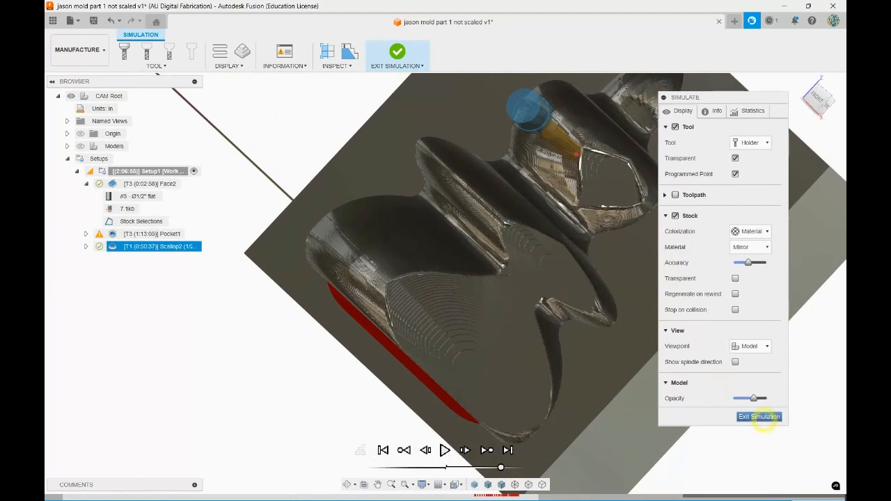
{"action": "left_click", "coordinate": [759, 417]}
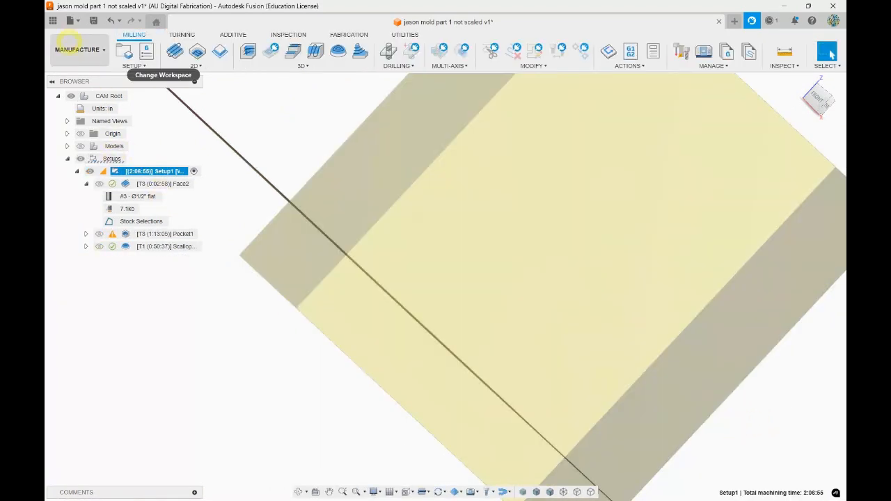
Switch to the Design workspace and view the mold block body from its sides
{"action": "left_click", "coordinate": [77, 50]}
{"action": "left_click", "coordinate": [68, 75]}
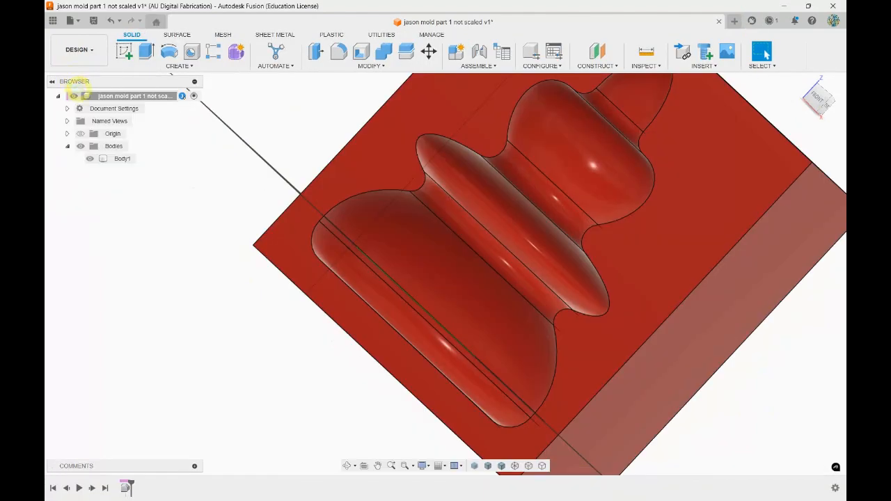
{"action": "middle_click_drag", "start_coordinate": [378, 299], "coordinate": [246, 318], "text": "shift"}
{"action": "scroll", "coordinate": [463, 218], "scroll_direction": "up", "scroll_amount": 2}
{"action": "scroll", "coordinate": [469, 212], "scroll_direction": "down", "scroll_amount": 7}
{"action": "middle_click_drag", "start_coordinate": [510, 258], "coordinate": [609, 298], "text": "shift"}
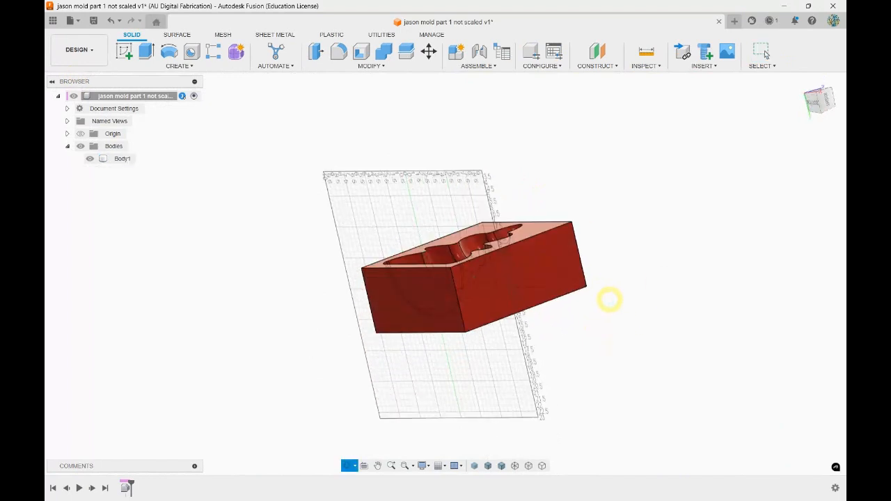
{"action": "left_click", "coordinate": [513, 314]}
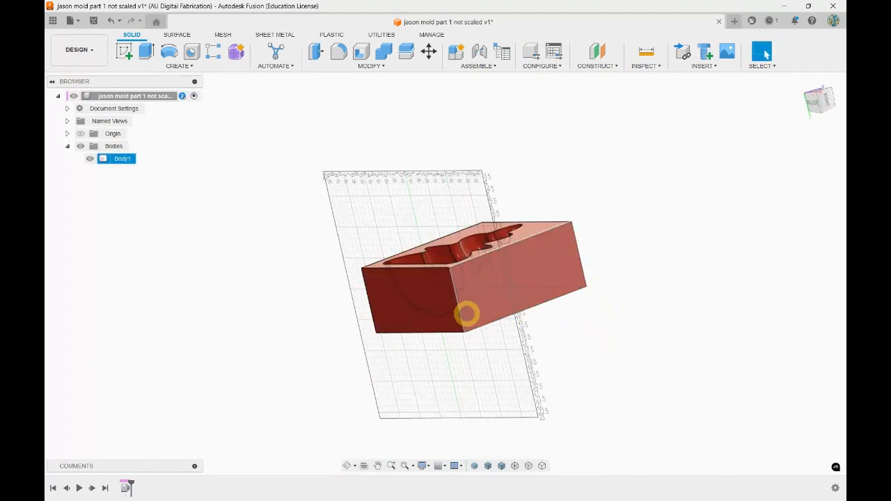
{"action": "middle_click_drag", "start_coordinate": [469, 294], "coordinate": [505, 268], "text": "shift"}
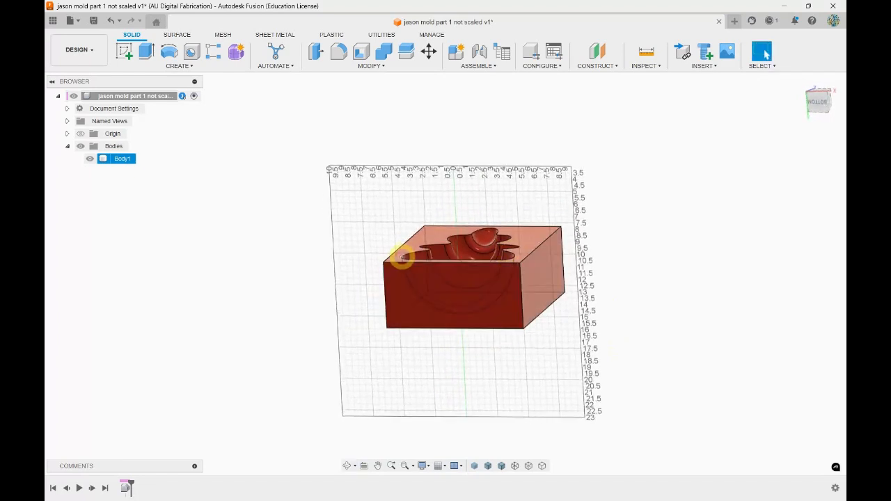
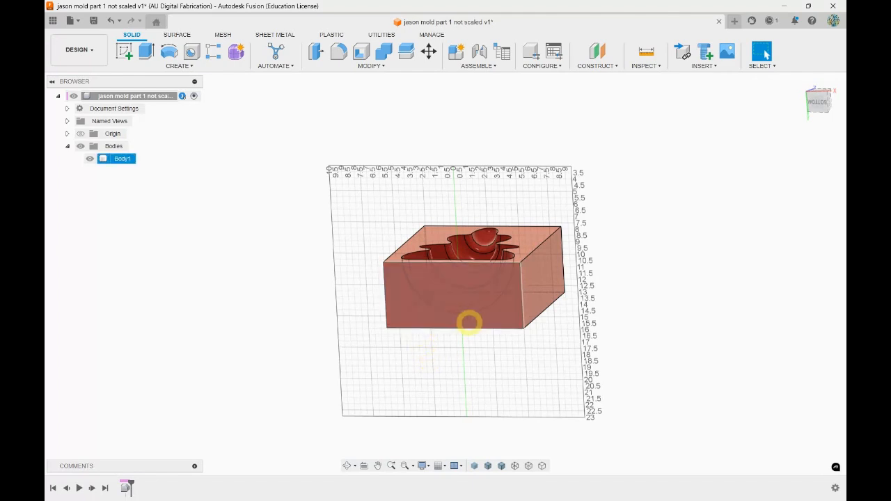
View the mold block from both sides and open the delft vectorized design from the parent project folder
{"action": "middle_click_drag", "start_coordinate": [621, 261], "coordinate": [645, 221], "text": "shift"}
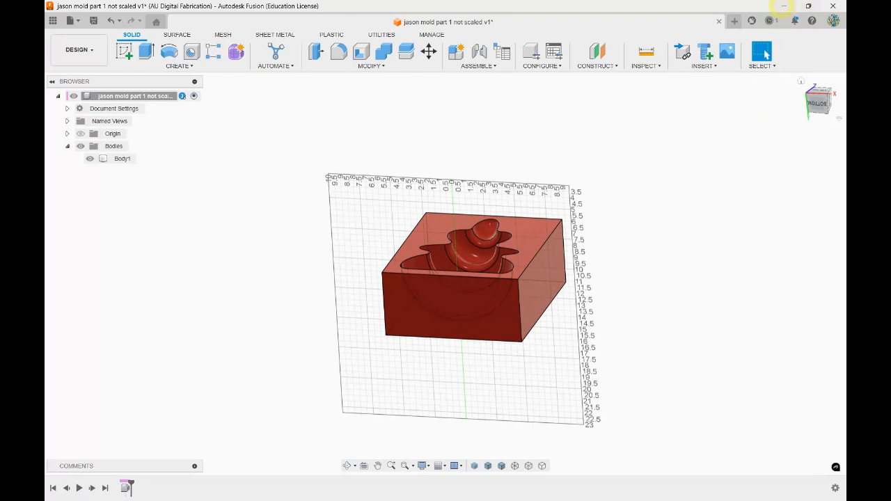
{"action": "middle_click_drag", "start_coordinate": [183, 239], "coordinate": [206, 250], "text": "shift"}
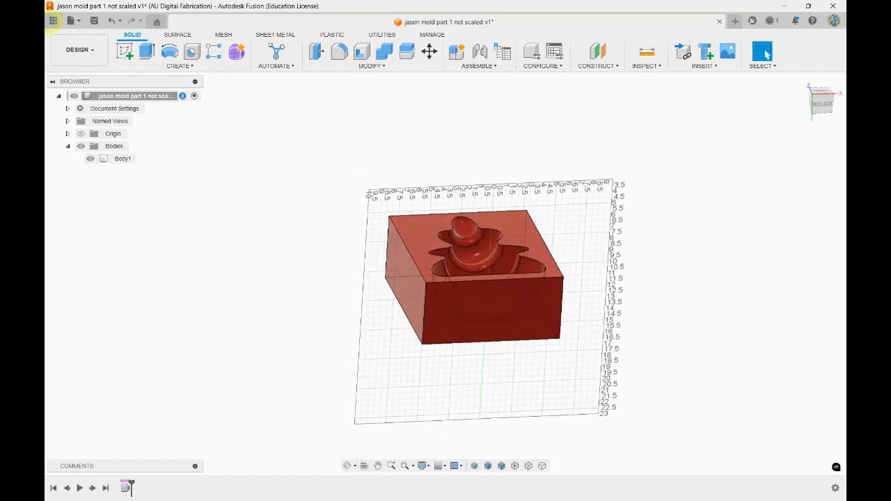
{"action": "left_click", "coordinate": [52, 20]}
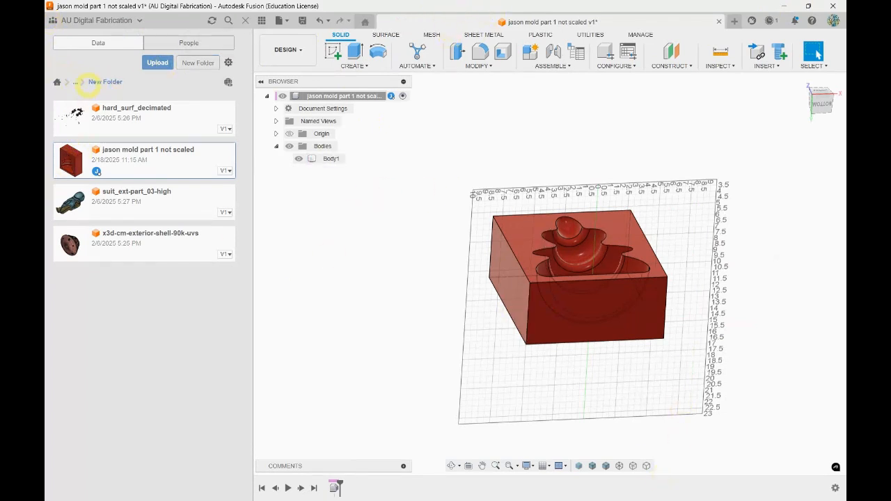
{"action": "left_click", "coordinate": [74, 81]}
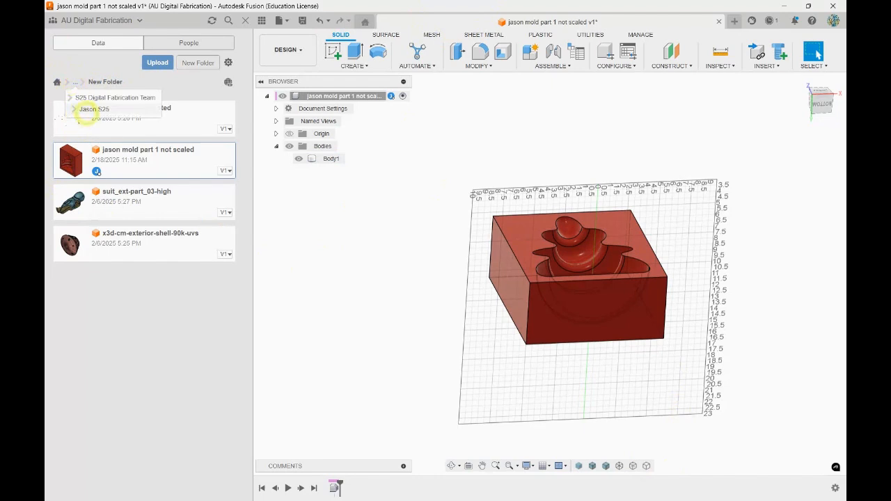
{"action": "left_click", "coordinate": [88, 109]}
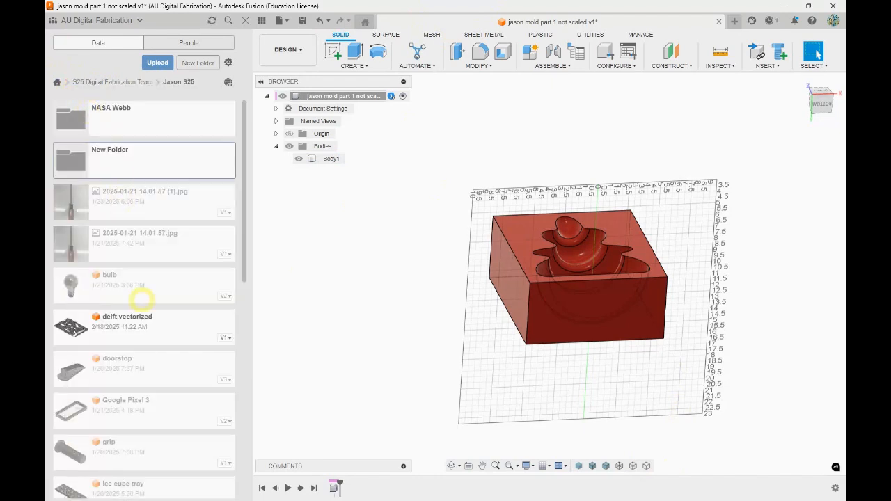
{"action": "left_click", "coordinate": [186, 317]}
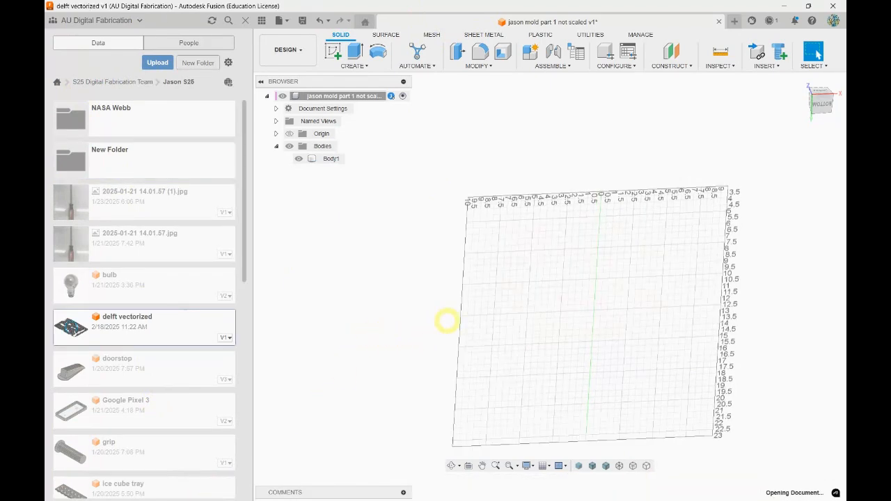
Switch the delft vectorized design to the Manufacture workspace and start a new milling setup
{"action": "middle_click_drag", "start_coordinate": [454, 247], "coordinate": [498, 268], "text": "shift"}
{"action": "left_click", "coordinate": [287, 50]}
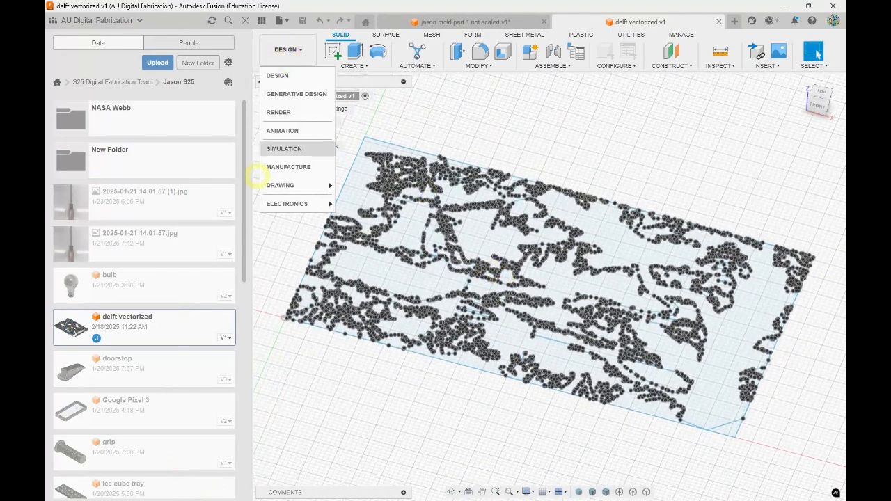
{"action": "left_click", "coordinate": [288, 167]}
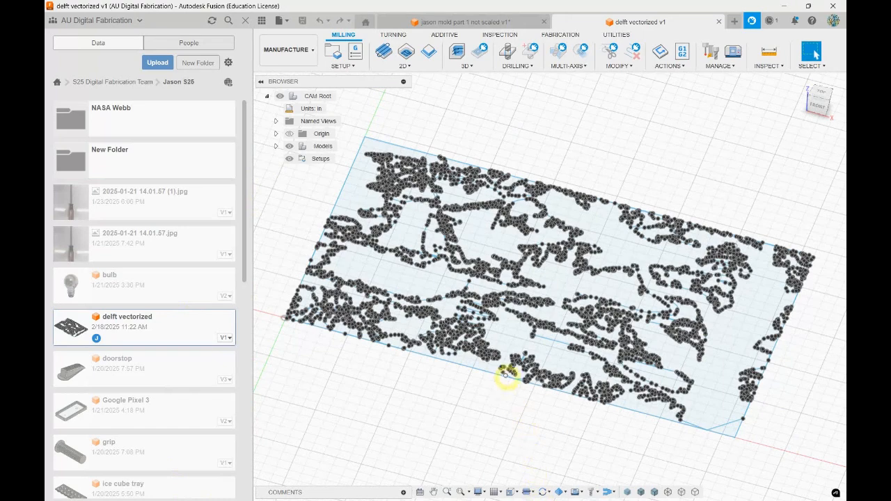
{"action": "left_click", "coordinate": [342, 64]}
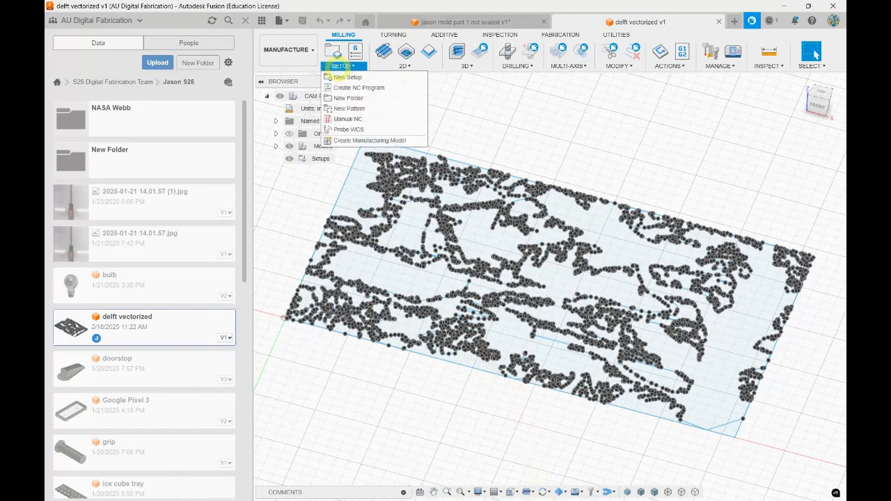
{"action": "left_click", "coordinate": [348, 74]}
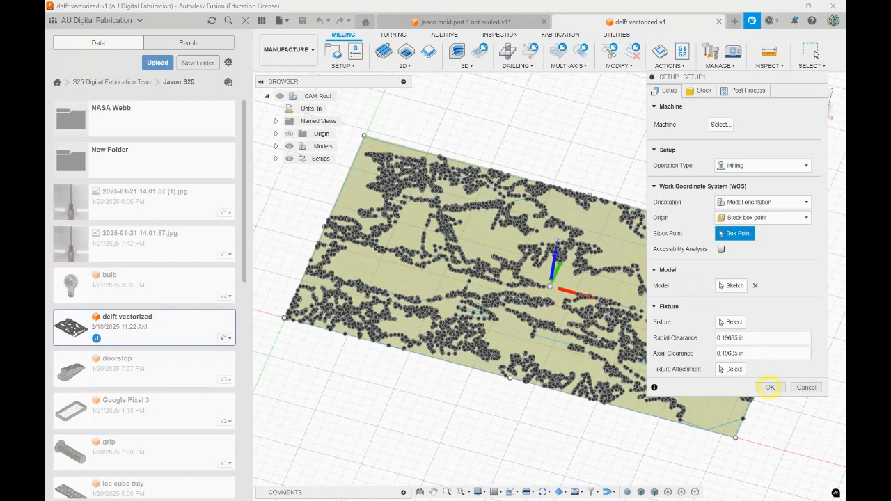
Define the setup's stock as a fixed size box with a height of 0.5 in and accept the setup
{"action": "left_click", "coordinate": [704, 92]}
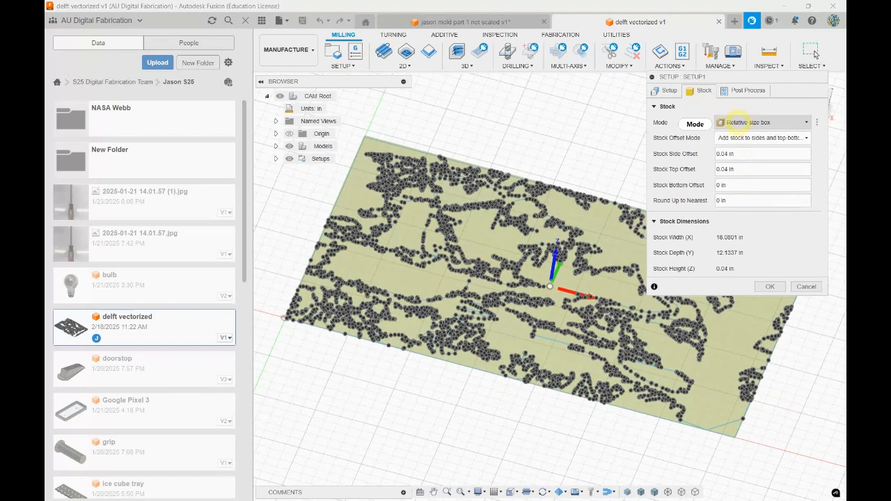
{"action": "left_click", "coordinate": [739, 122]}
{"action": "left_click", "coordinate": [745, 136]}
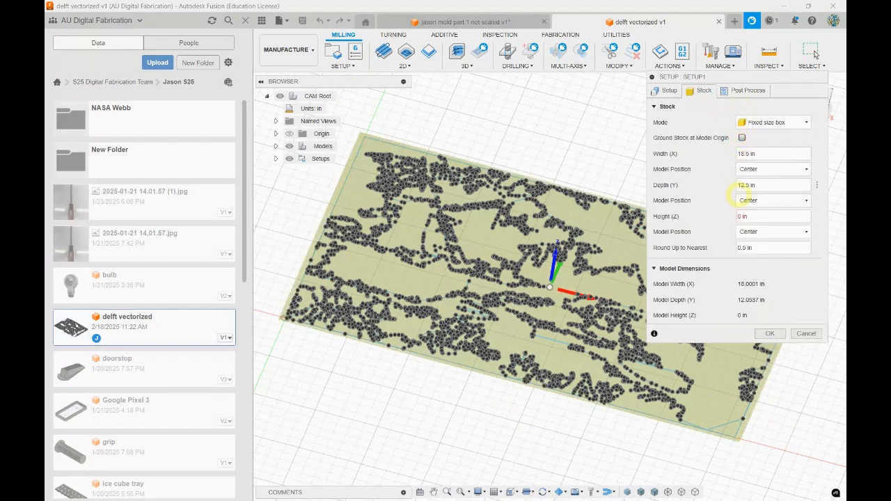
{"action": "left_click", "coordinate": [743, 217]}
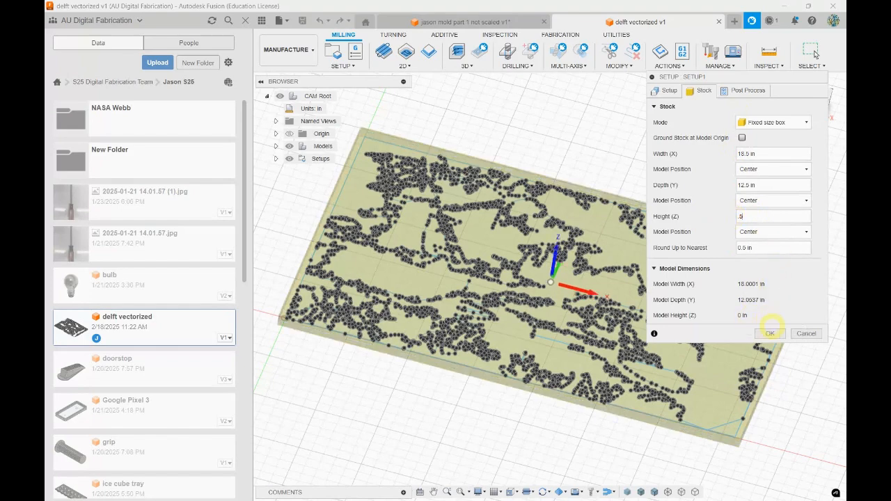
{"action": "left_click", "coordinate": [771, 333]}
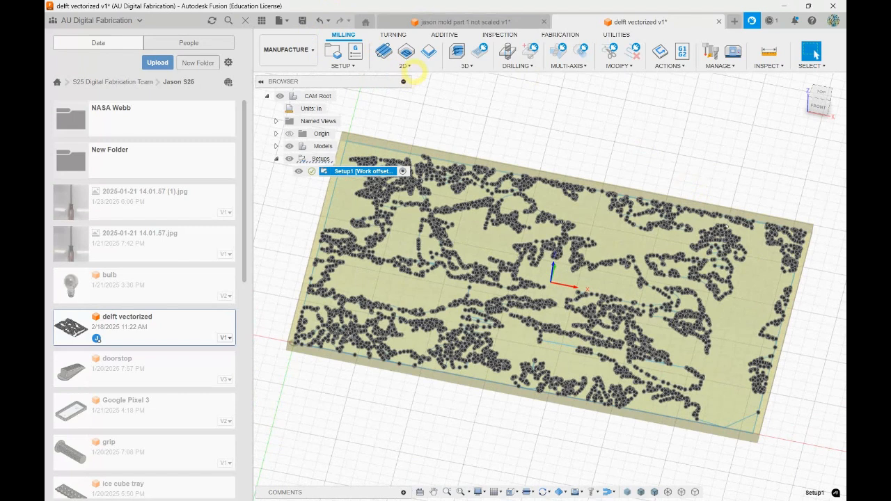
Start a 2D Contour operation and select the long closed chain running through the sketch's upper and right areas as geometry
{"action": "left_click", "coordinate": [428, 50]}
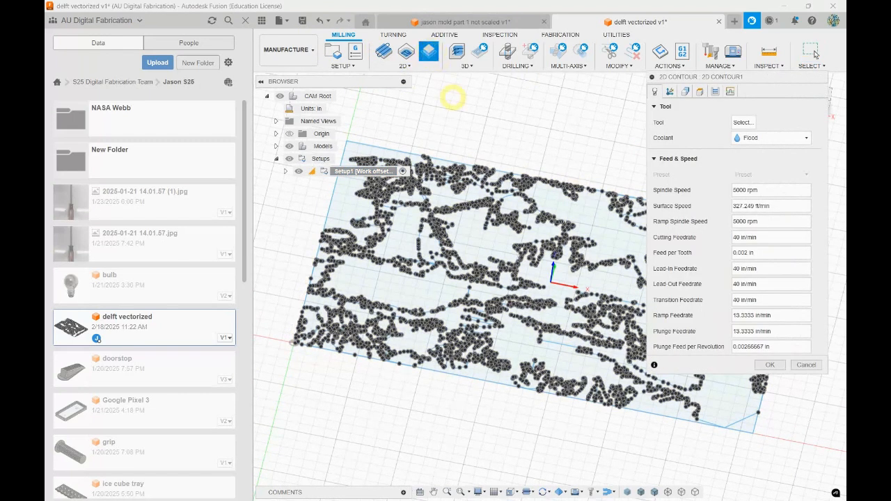
{"action": "left_click", "coordinate": [480, 187]}
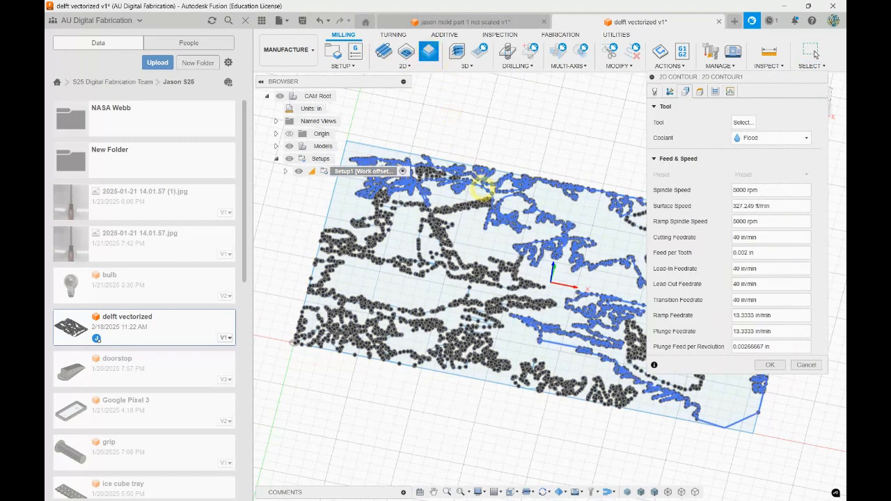
{"action": "left_click", "coordinate": [670, 91]}
{"action": "left_click", "coordinate": [740, 140]}
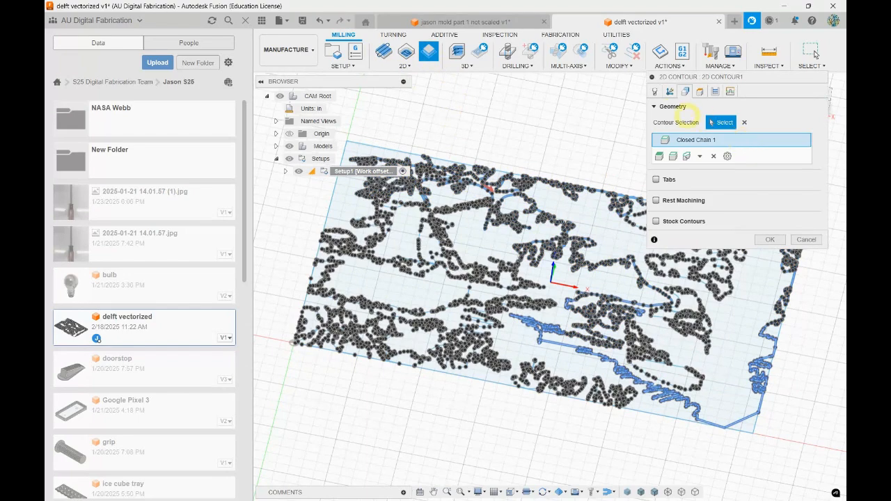
Assign the 0.05" R0.02" 5° Point Tool from the Alfred Tools 2 17 25 cloud library to the 2D Contour
{"action": "left_click", "coordinate": [654, 91]}
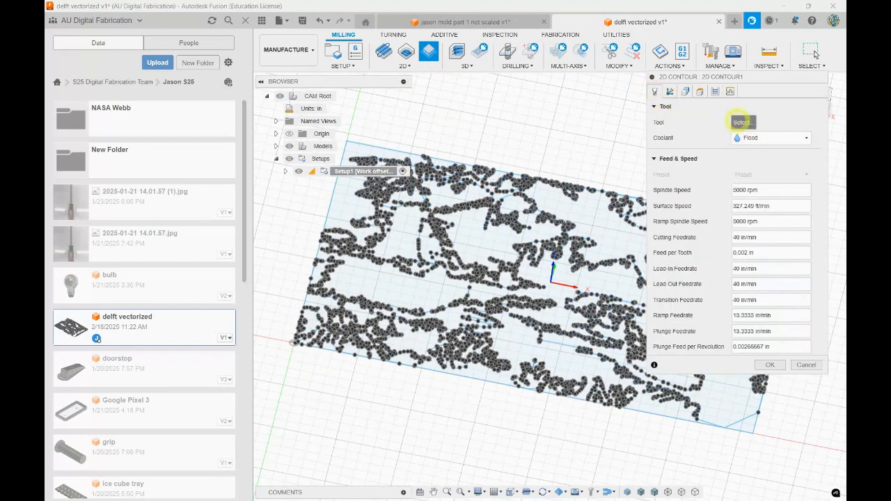
{"action": "left_click", "coordinate": [742, 122]}
{"action": "left_click", "coordinate": [156, 140]}
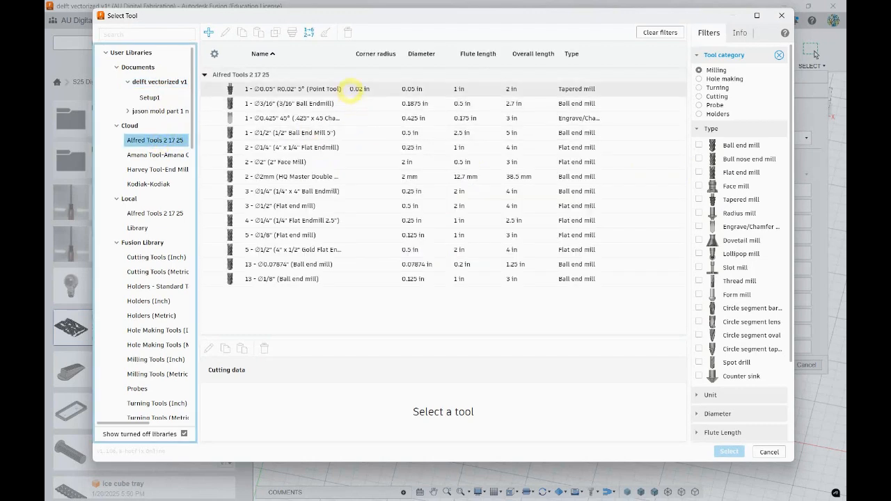
{"action": "left_click", "coordinate": [411, 88]}
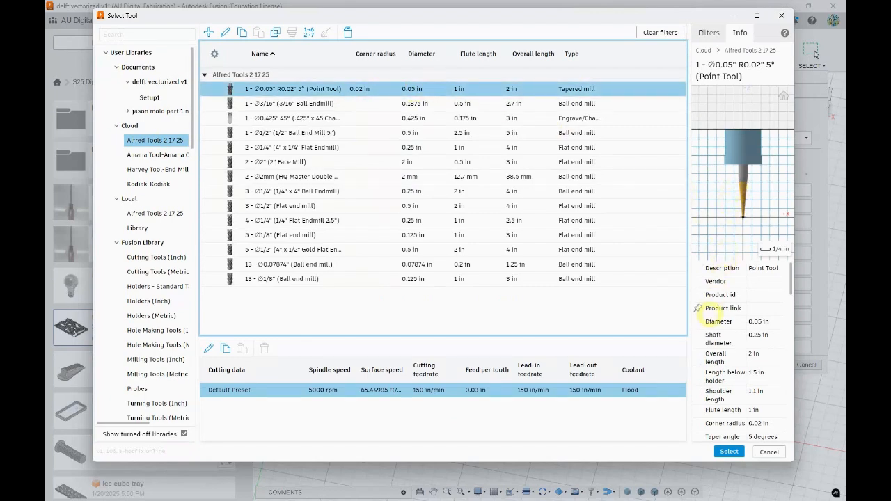
{"action": "left_click", "coordinate": [729, 452]}
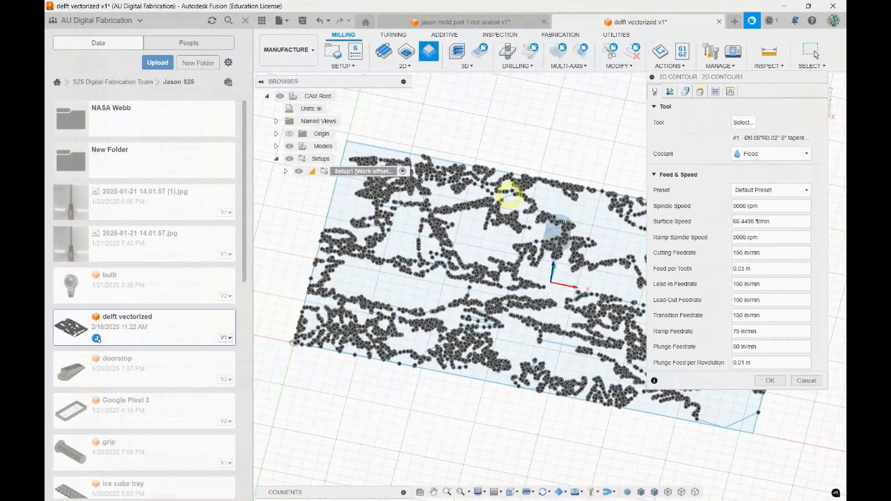
Check the chain selected for the 2D Contour and accept it in closed mode
{"action": "left_click", "coordinate": [684, 91]}
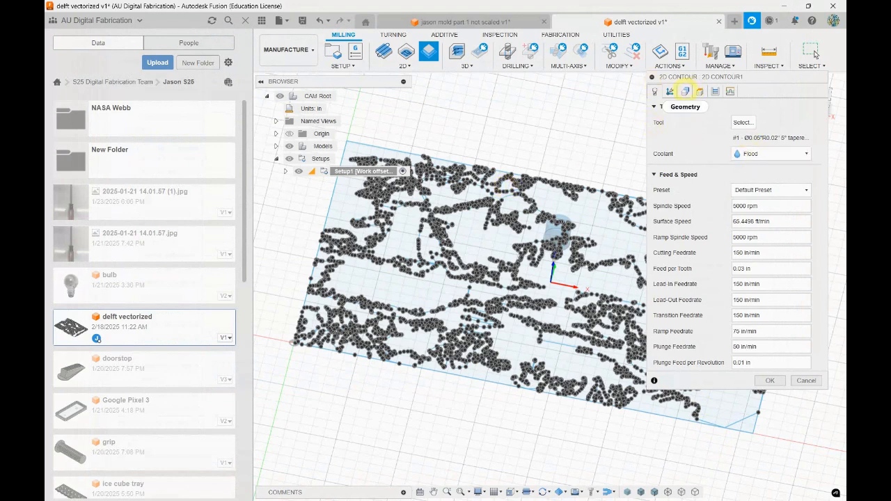
{"action": "left_click", "coordinate": [510, 195]}
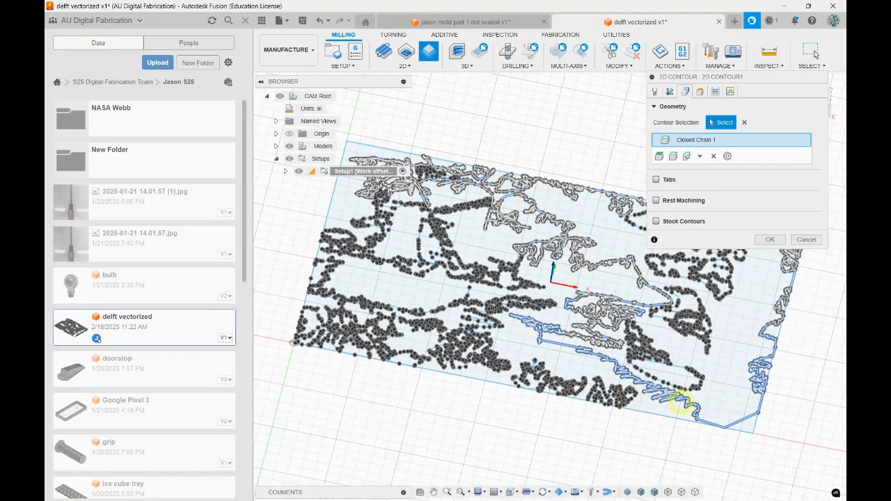
{"action": "left_click", "coordinate": [749, 141]}
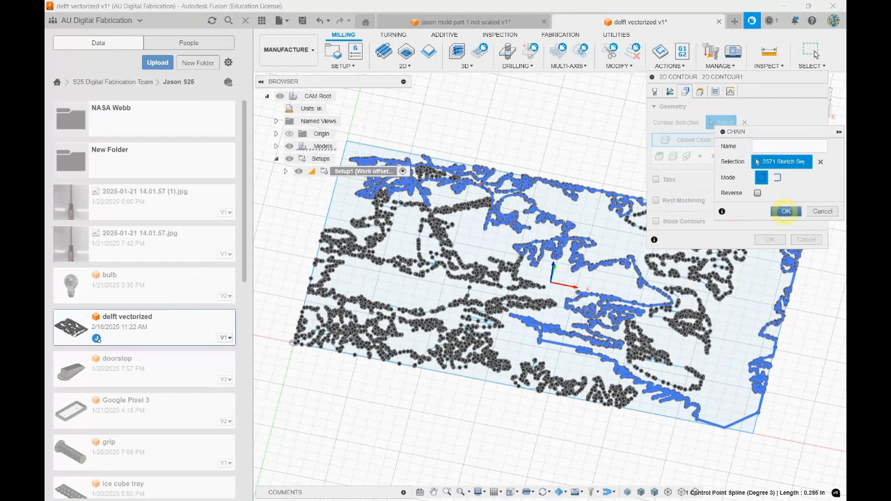
{"action": "left_click", "coordinate": [786, 211]}
Examine the 2D Contour's height planes against the sketch from the side and list the operation's contents under the setup
{"action": "left_click", "coordinate": [700, 91]}
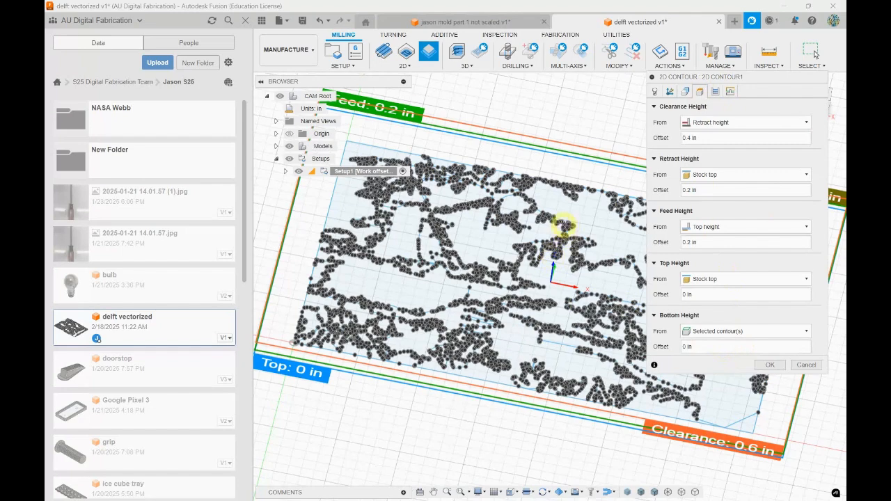
{"action": "middle_click_drag", "start_coordinate": [366, 418], "coordinate": [400, 382], "text": "shift"}
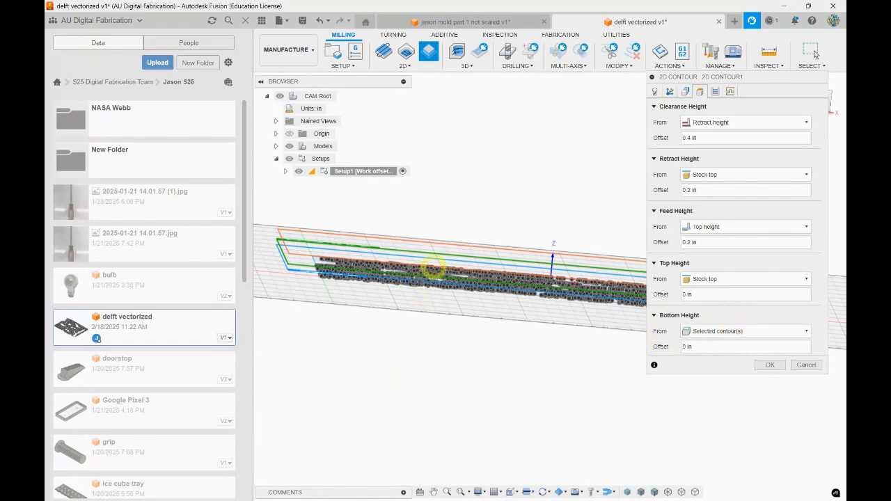
{"action": "middle_click_drag", "start_coordinate": [431, 270], "coordinate": [437, 264], "text": "shift"}
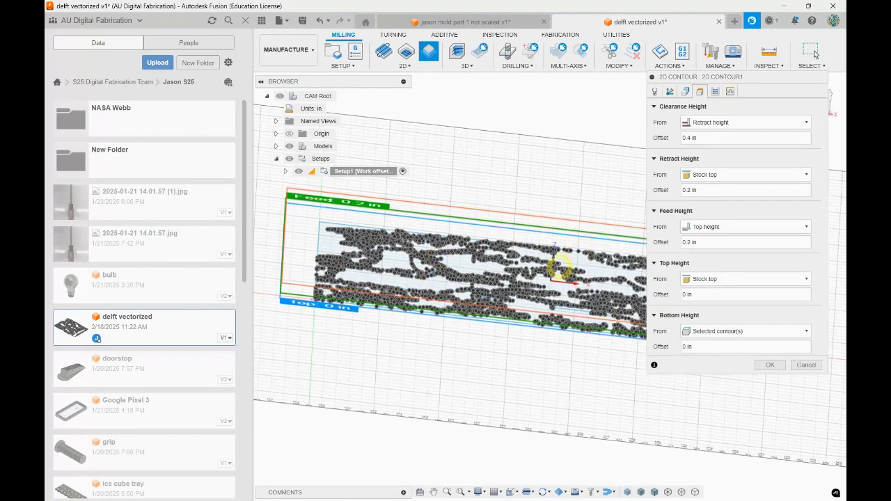
{"action": "scroll", "coordinate": [562, 259], "scroll_direction": "up", "scroll_amount": 2}
{"action": "left_click_drag", "start_coordinate": [698, 346], "coordinate": [649, 341]}
{"action": "middle_click_drag", "start_coordinate": [448, 354], "coordinate": [451, 340], "text": "shift"}
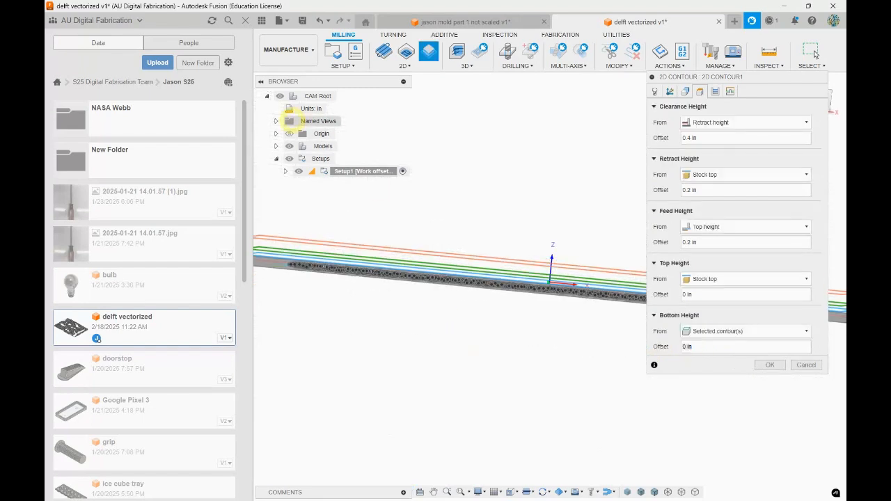
{"action": "left_click", "coordinate": [285, 171]}
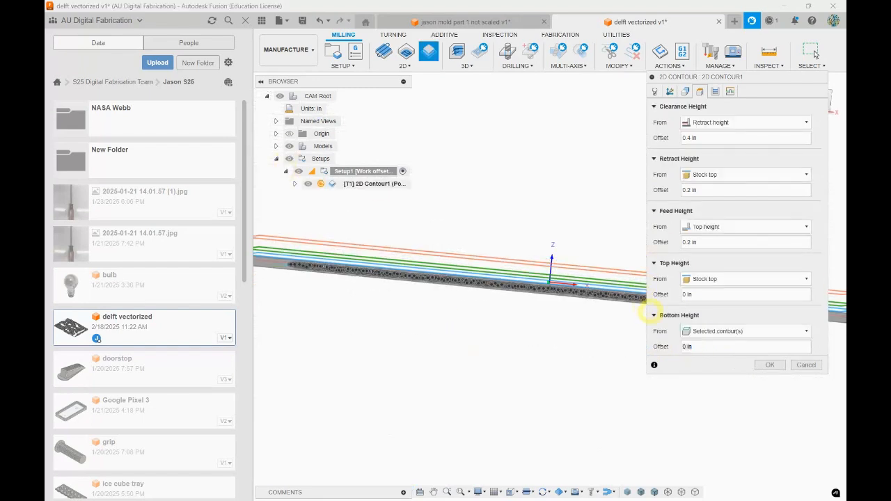
{"action": "left_click", "coordinate": [295, 184]}
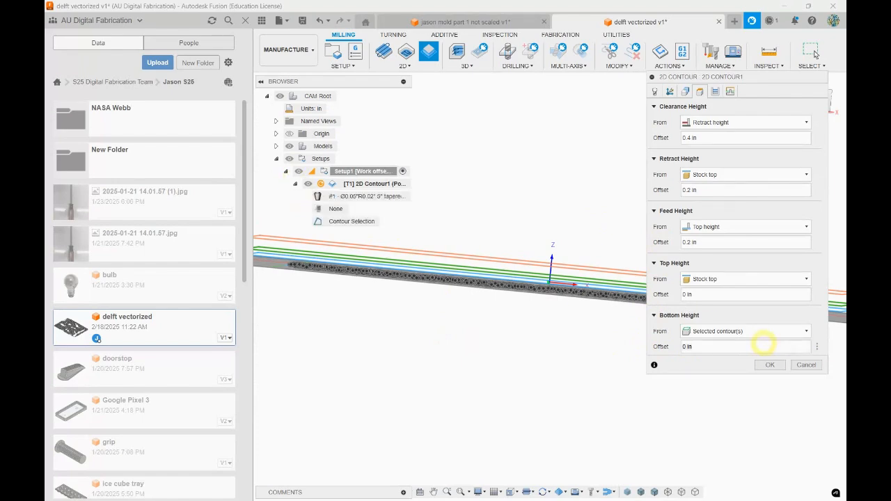
Set the 2D Contour's bottom height from Selection and pick a sketch point in the lower middle of the drawing as reference
{"action": "left_click", "coordinate": [719, 331]}
{"action": "left_click", "coordinate": [718, 332]}
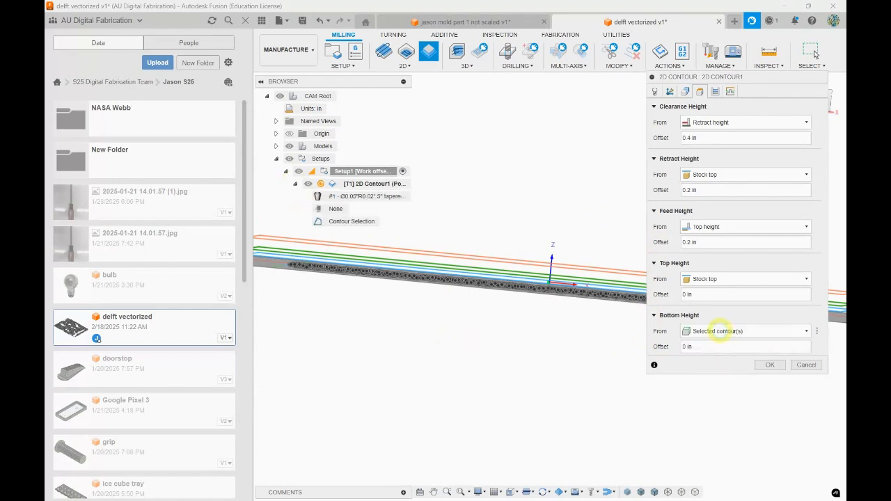
{"action": "middle_click_drag", "start_coordinate": [551, 290], "coordinate": [543, 303], "text": "shift"}
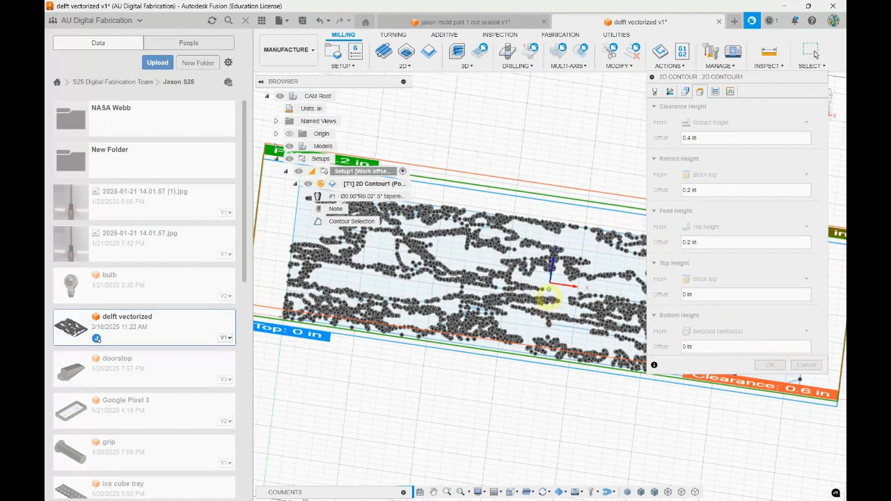
{"action": "left_click", "coordinate": [708, 332]}
{"action": "left_click", "coordinate": [703, 459]}
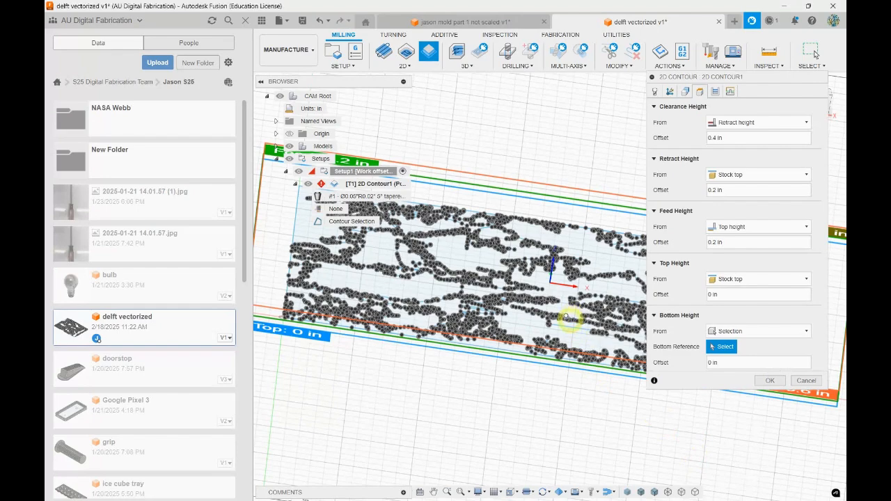
{"action": "left_click", "coordinate": [565, 317]}
Enter a negative offset from the sketch point for the bottom height, then accept the 2D Contour and let its toolpath generate
{"action": "middle_click_drag", "start_coordinate": [592, 417], "coordinate": [595, 396], "text": "shift"}
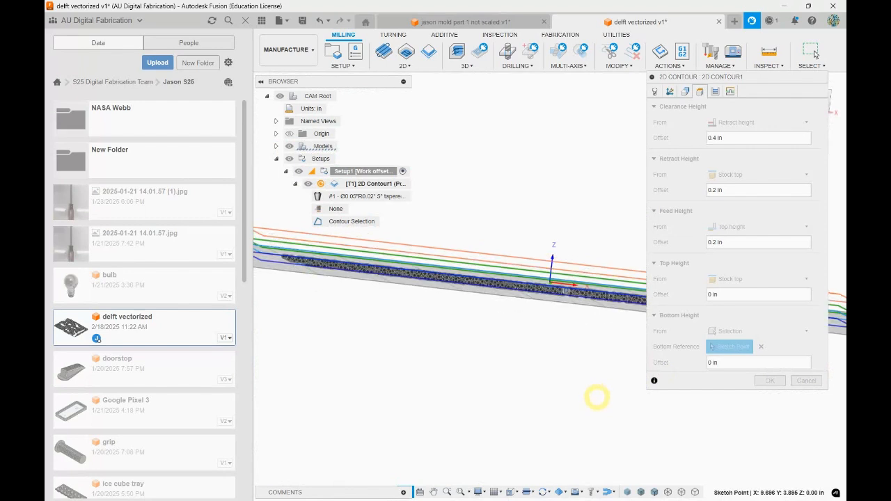
{"action": "left_click", "coordinate": [714, 363]}
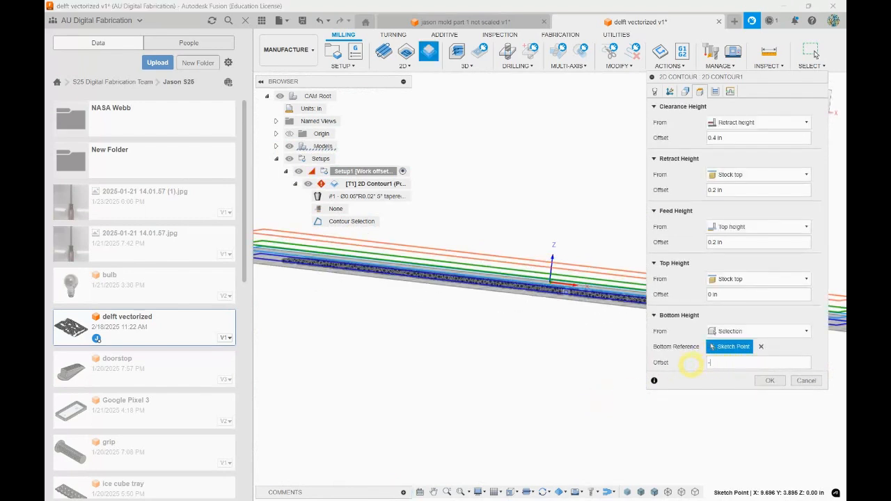
{"action": "left_click", "coordinate": [769, 380]}
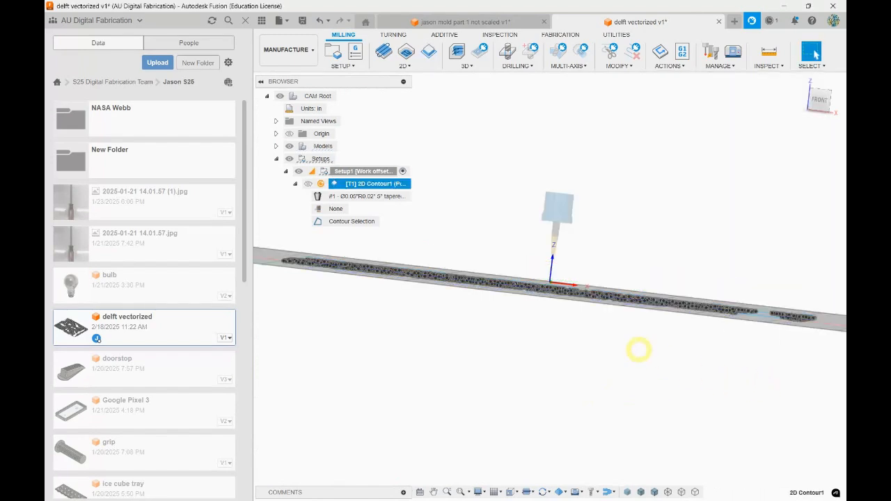
{"action": "middle_click_drag", "start_coordinate": [514, 108], "coordinate": [513, 116], "text": "shift"}
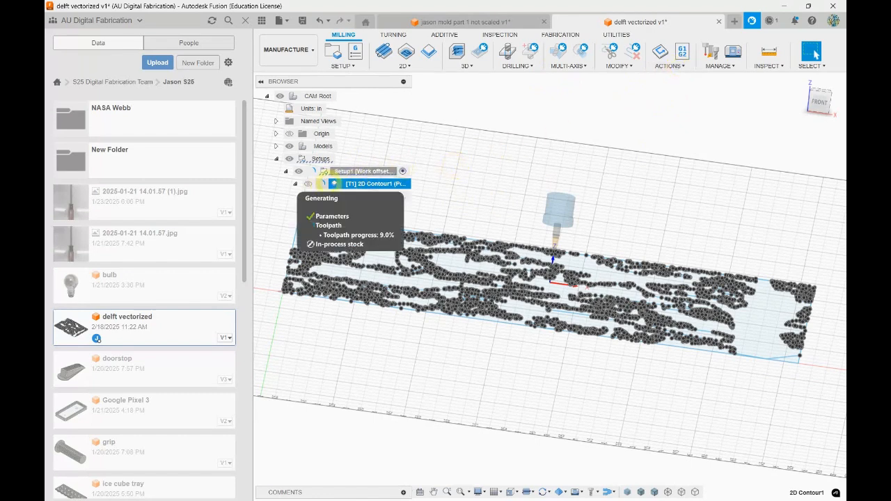
{"action": "mouse_move", "coordinate": [318, 183]}
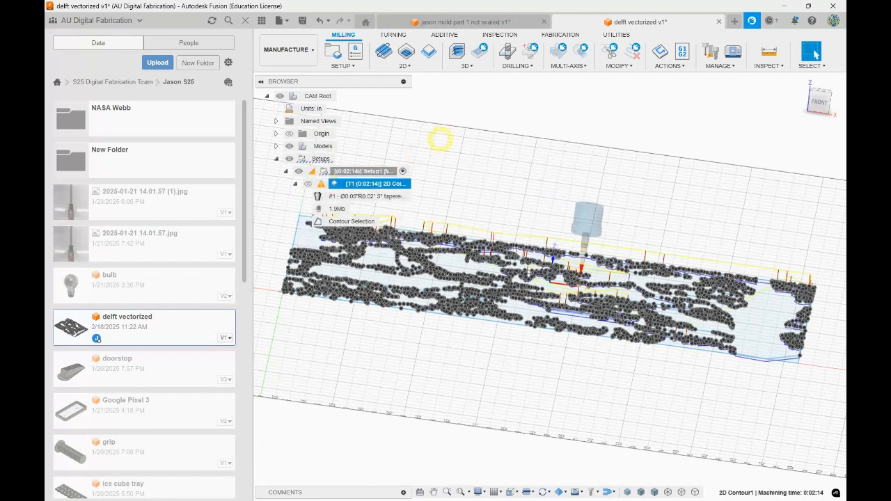
Simulate the 2D Contour toolpath with the models hidden and inspect the engraved lines in the stock up close
{"action": "left_click", "coordinate": [670, 65]}
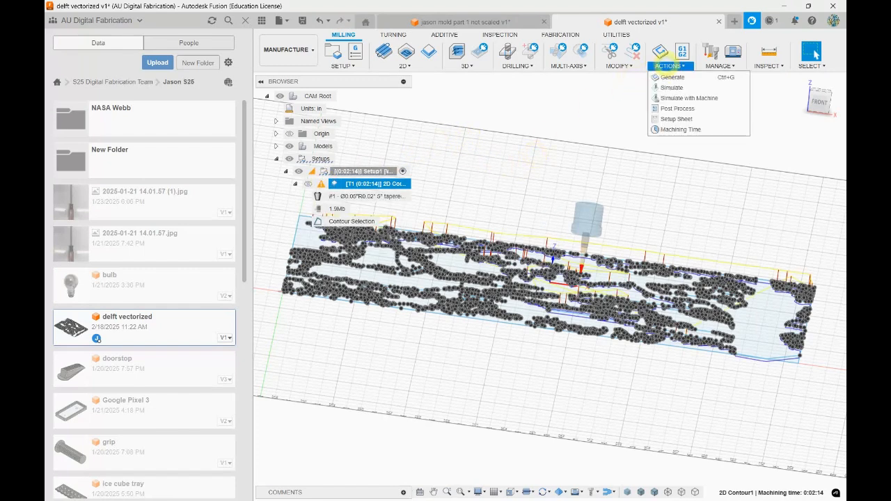
{"action": "left_click", "coordinate": [672, 87]}
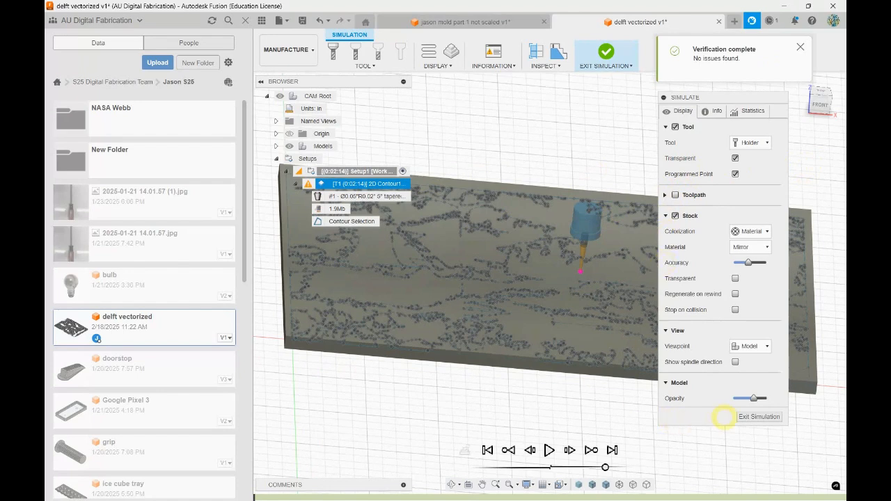
{"action": "left_click", "coordinate": [289, 145]}
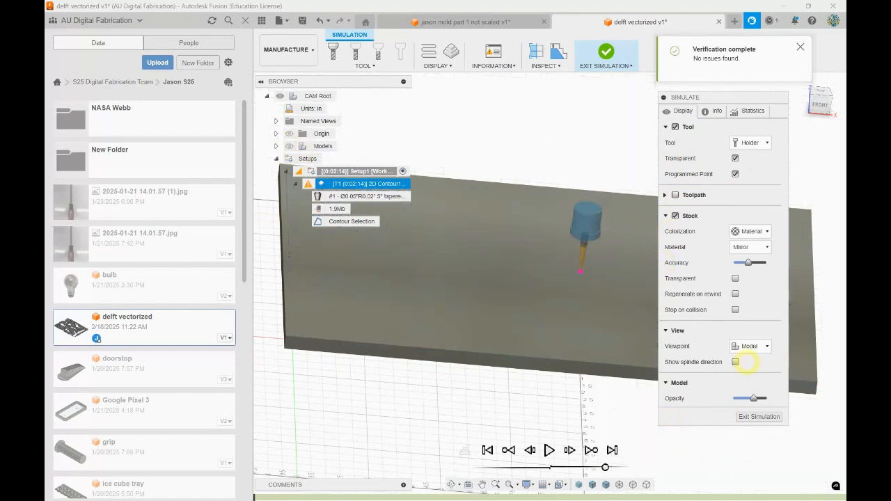
{"action": "left_click", "coordinate": [549, 450]}
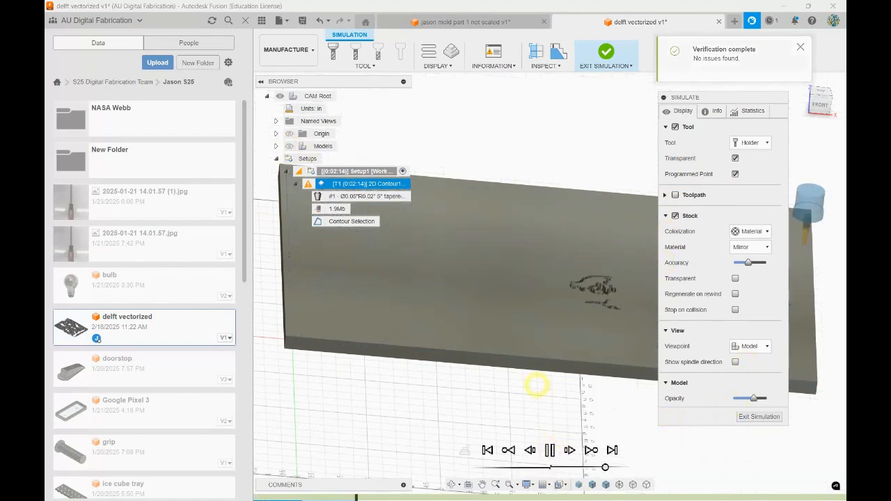
{"action": "middle_click_drag", "start_coordinate": [512, 400], "coordinate": [490, 386], "text": "shift"}
{"action": "scroll", "coordinate": [402, 372], "scroll_direction": "down", "scroll_amount": 3}
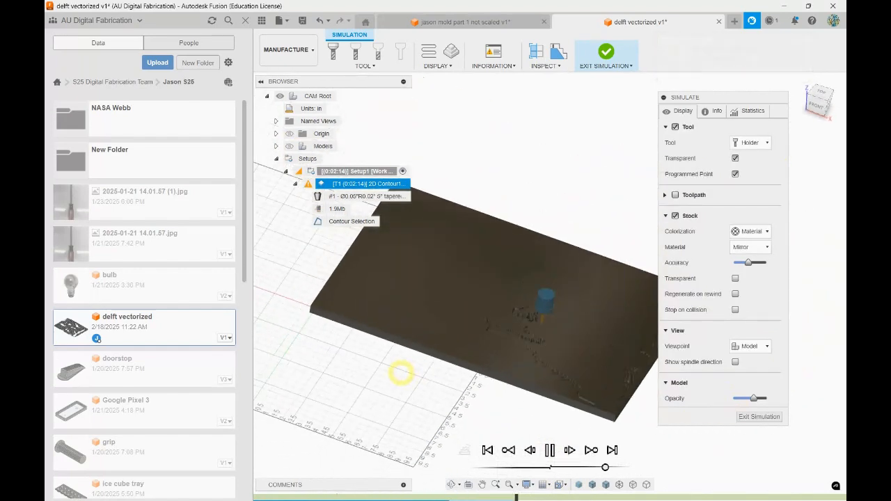
{"action": "scroll", "coordinate": [571, 374], "scroll_direction": "up", "scroll_amount": 10}
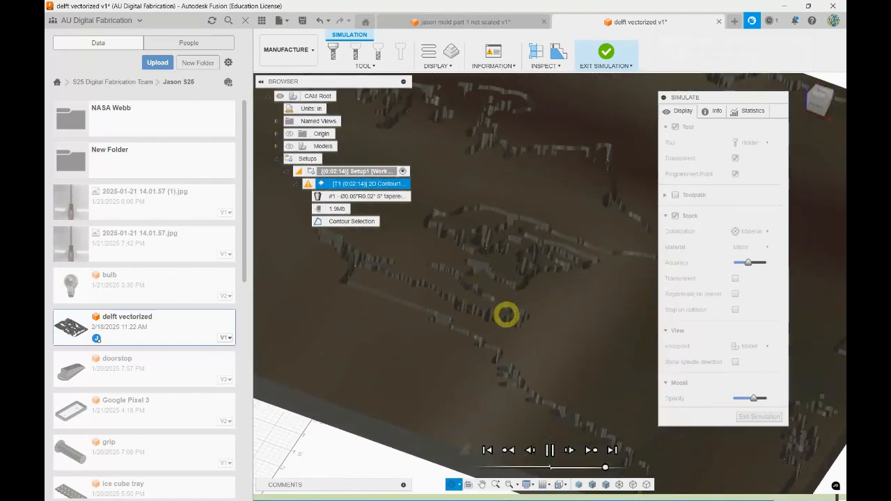
{"action": "scroll", "coordinate": [518, 336], "scroll_direction": "down", "scroll_amount": 8}
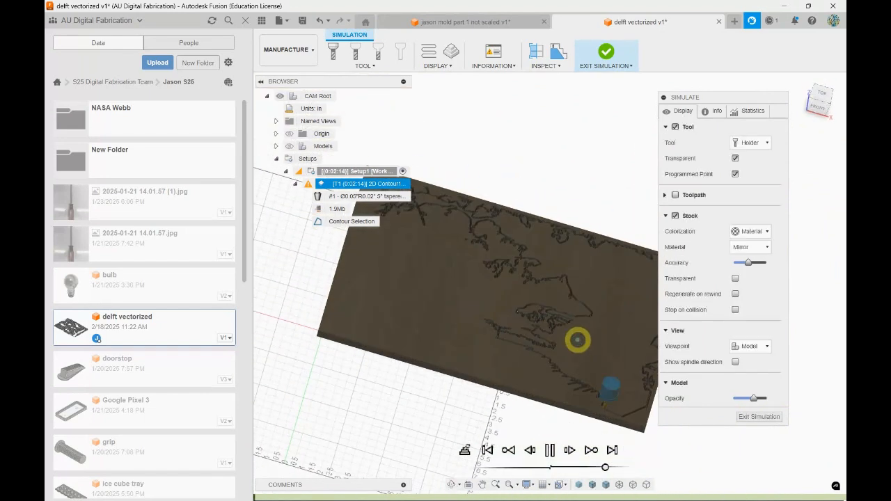
{"action": "scroll", "coordinate": [581, 337], "scroll_direction": "up", "scroll_amount": 8}
{"action": "scroll", "coordinate": [543, 278], "scroll_direction": "up", "scroll_amount": 6}
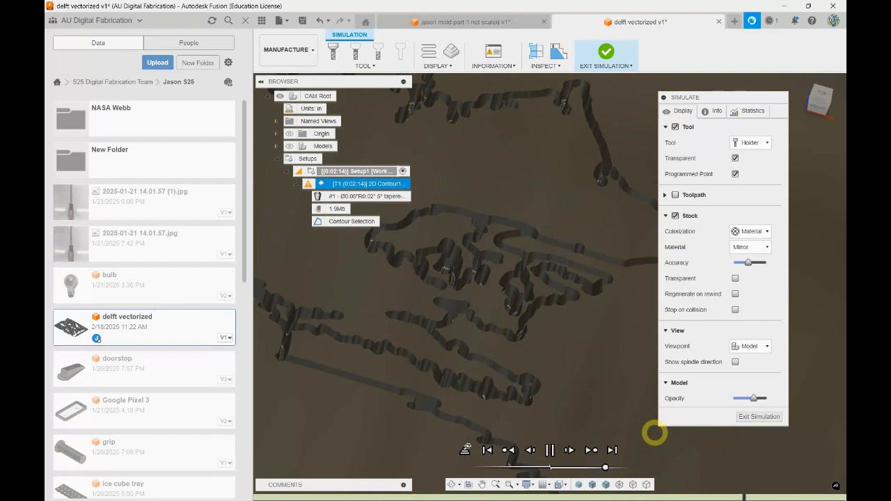
Exit the toolpath simulation and minimize the program window to the desktop
{"action": "left_click", "coordinate": [754, 419]}
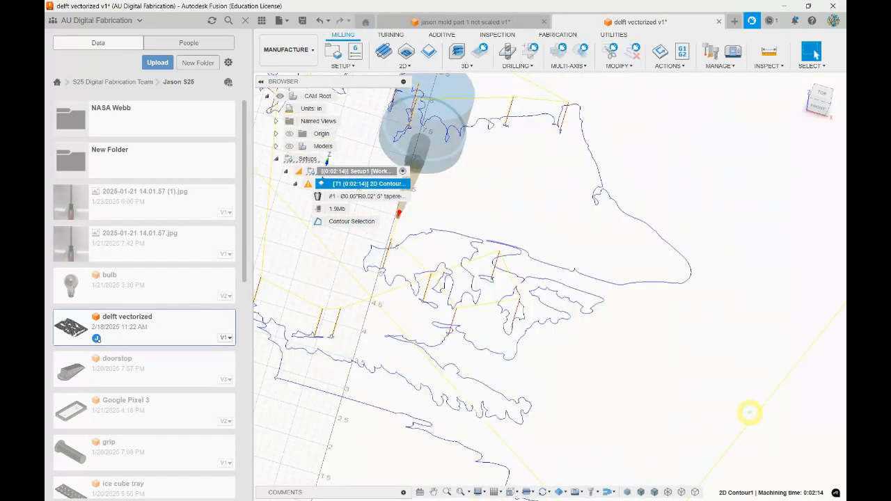
{"action": "left_click", "coordinate": [784, 6]}
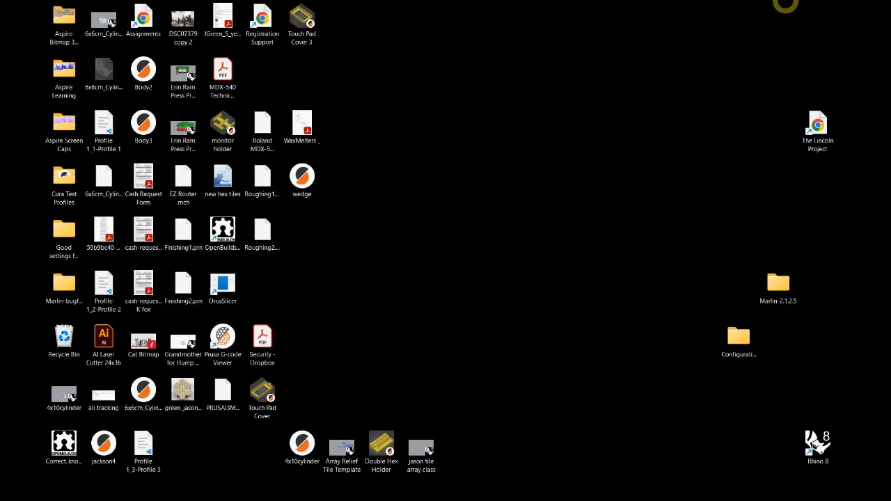